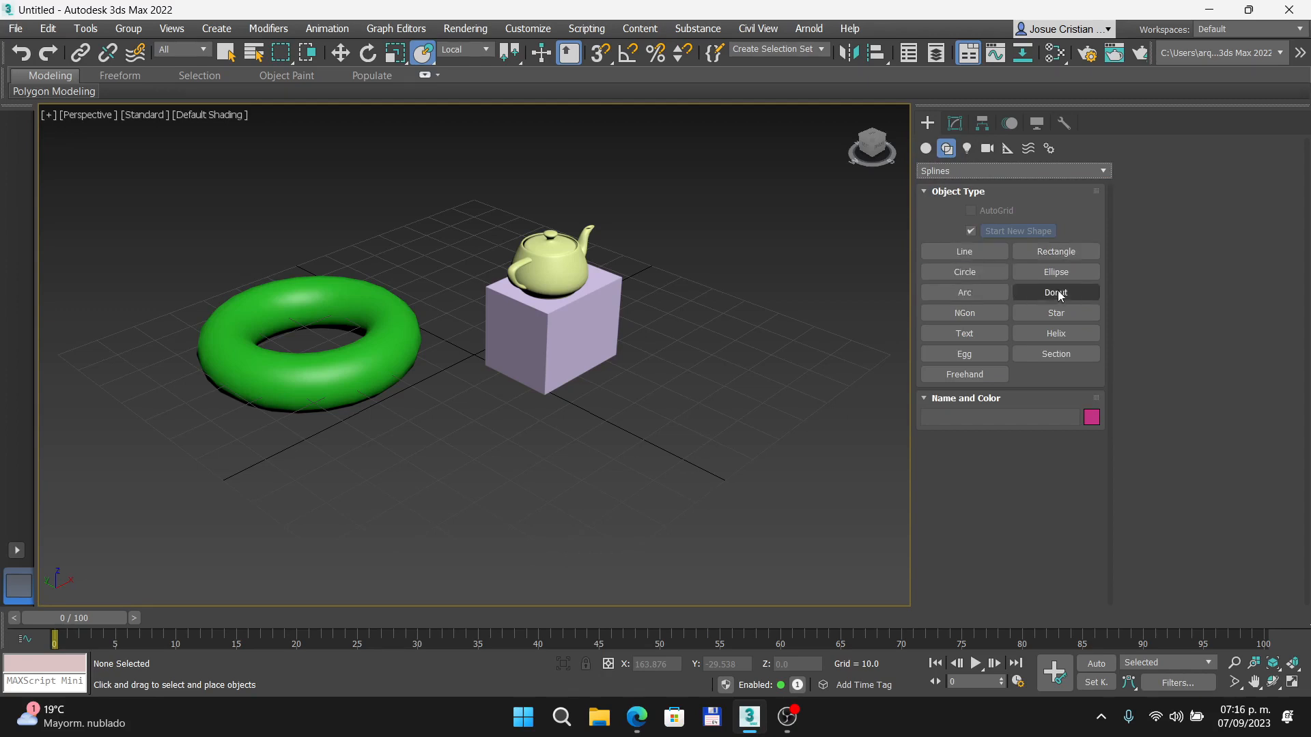
- Draw a rectangle spline about 28 by 22 units on the ground beside the box
{"action": "left_click", "coordinate": [1053, 255]}
{"action": "left_click_drag", "start_coordinate": [686, 353], "coordinate": [736, 437]}
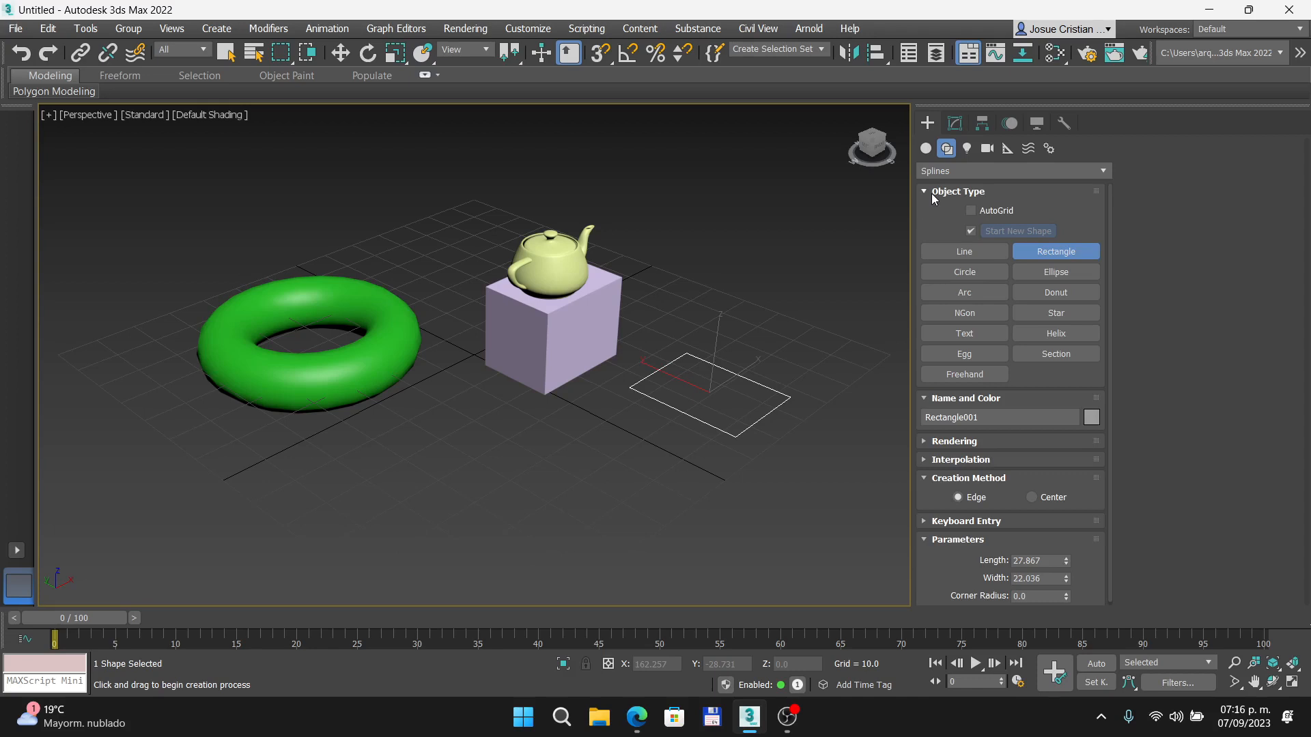
- Look through the light and camera creation categories with their type lists, and return to the standard primitives
{"action": "left_click", "coordinate": [966, 148]}
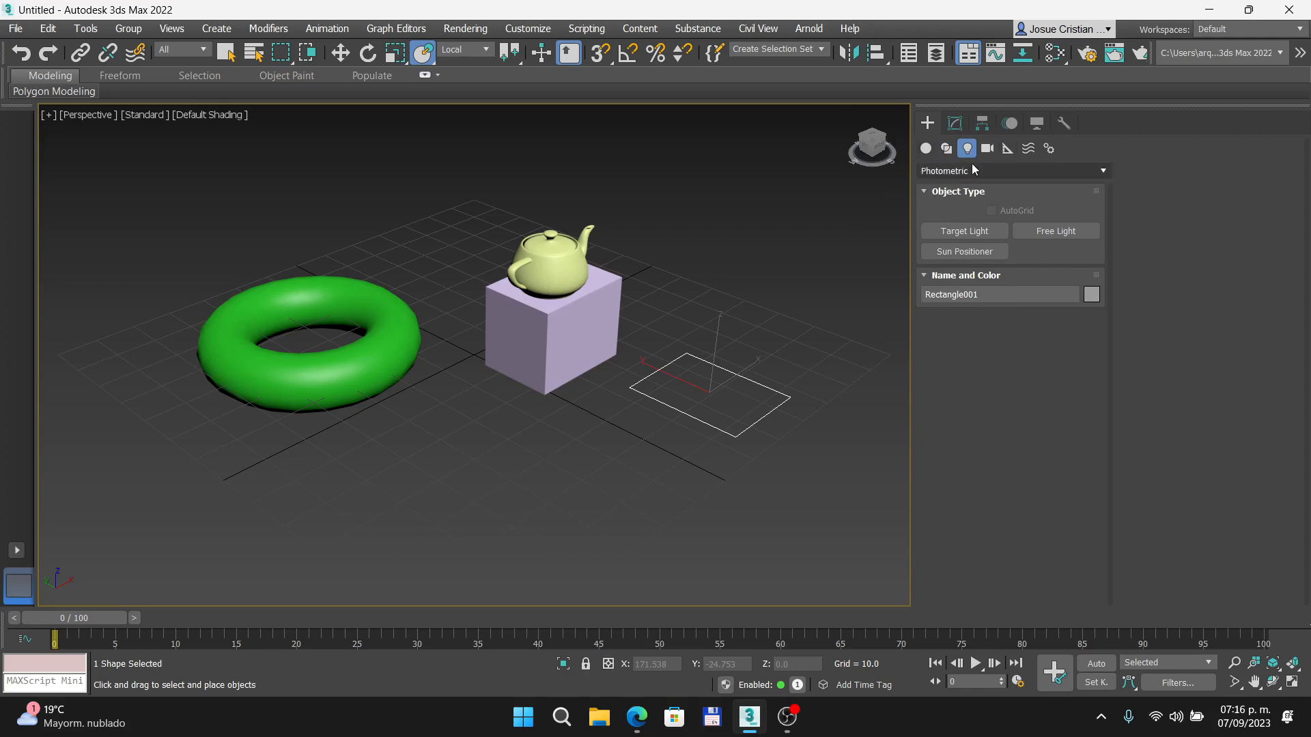
{"action": "left_click", "coordinate": [1099, 170]}
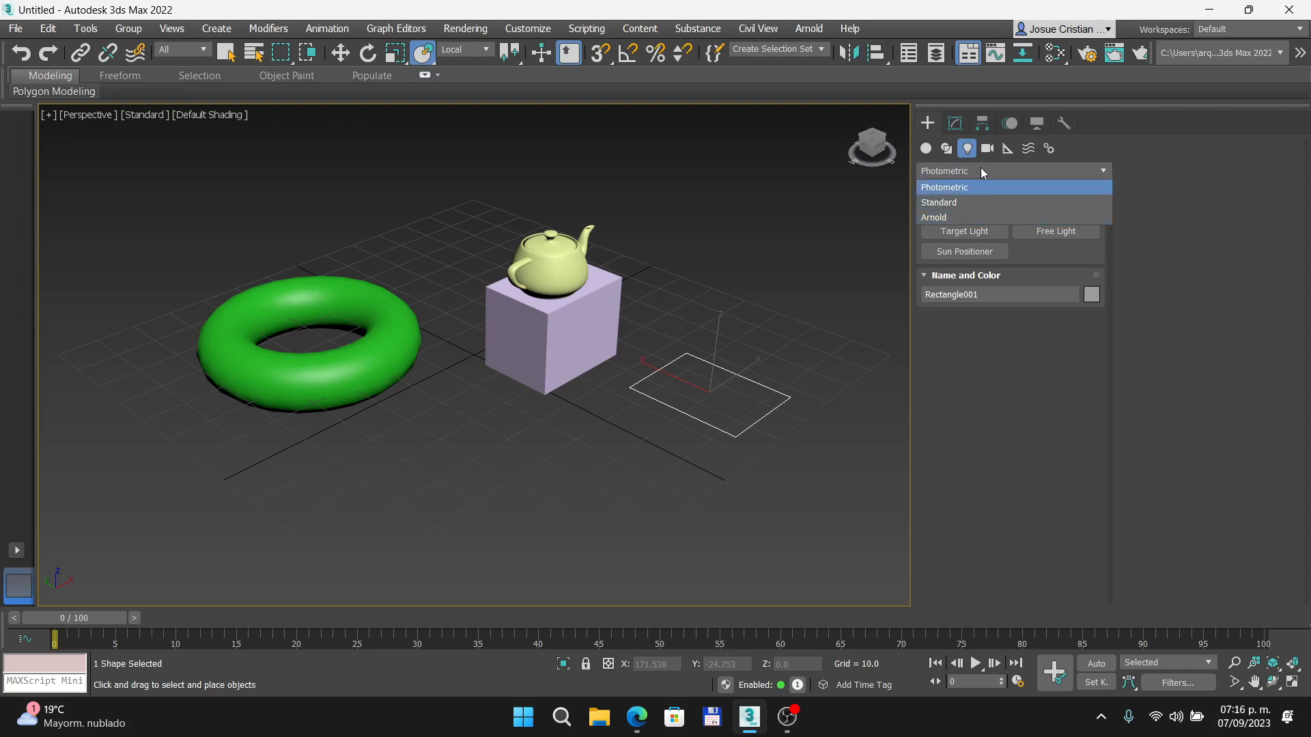
{"action": "left_click", "coordinate": [988, 149]}
{"action": "left_click", "coordinate": [987, 148]}
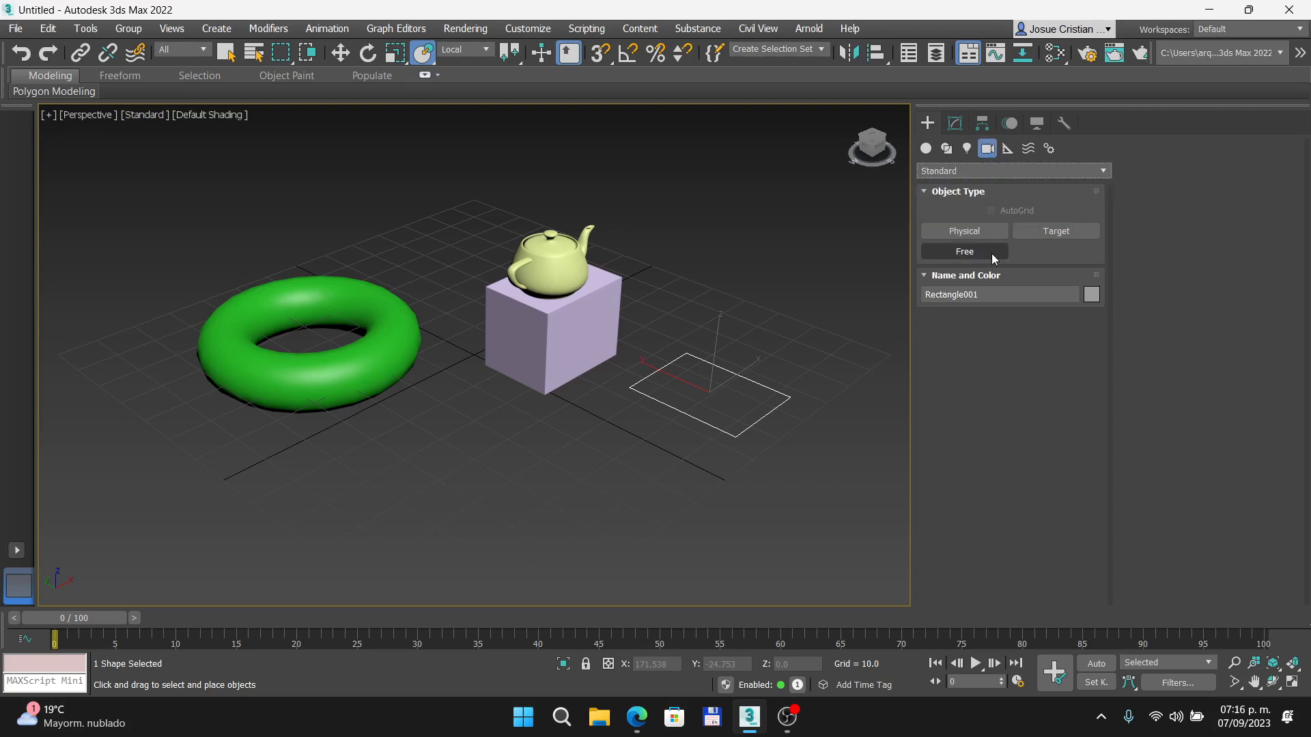
{"action": "left_click", "coordinate": [989, 172]}
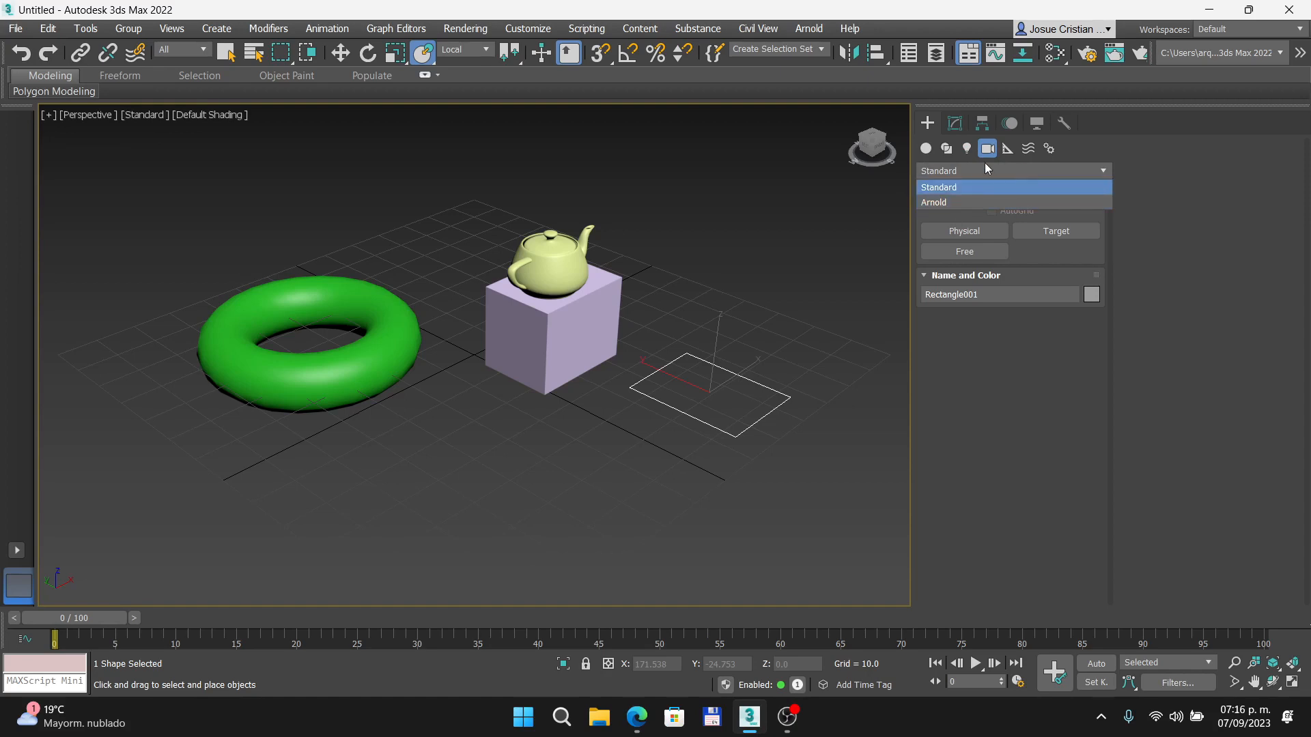
{"action": "left_click", "coordinate": [925, 149]}
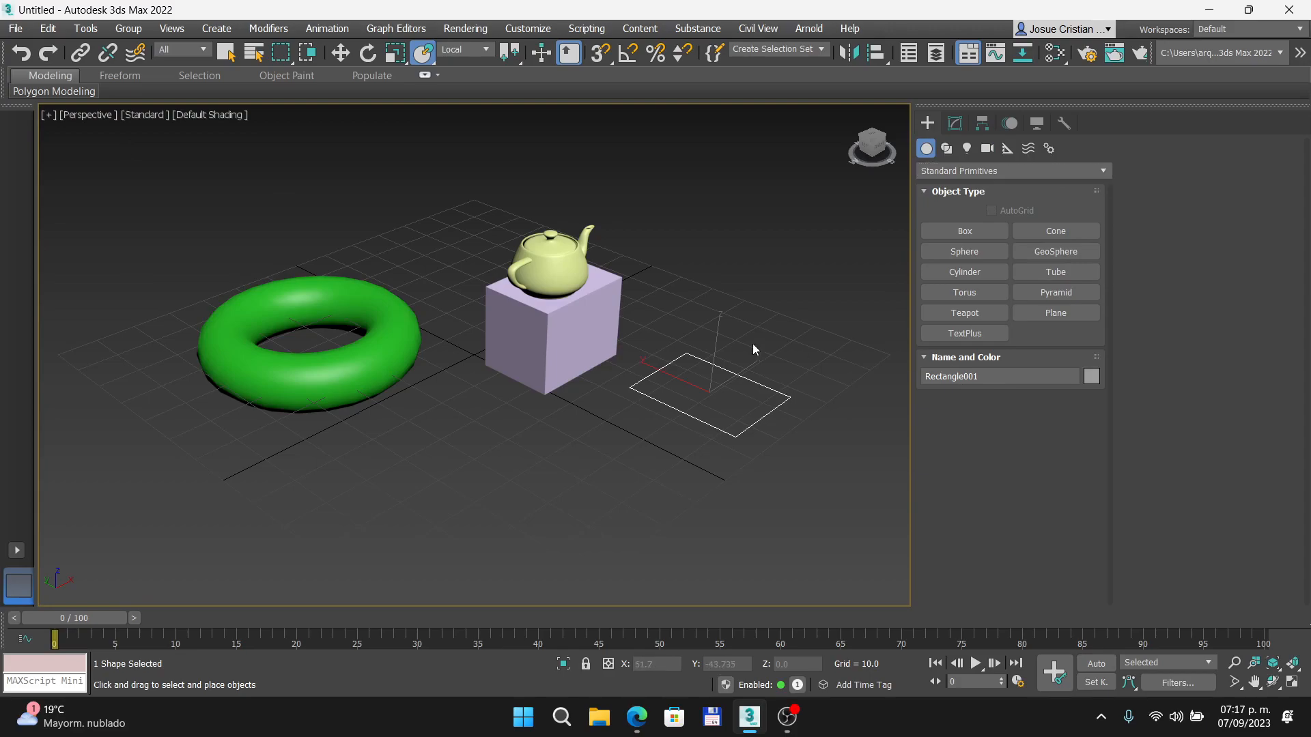
{"action": "key", "text": "Delete"}
{"action": "left_click", "coordinate": [634, 724]}
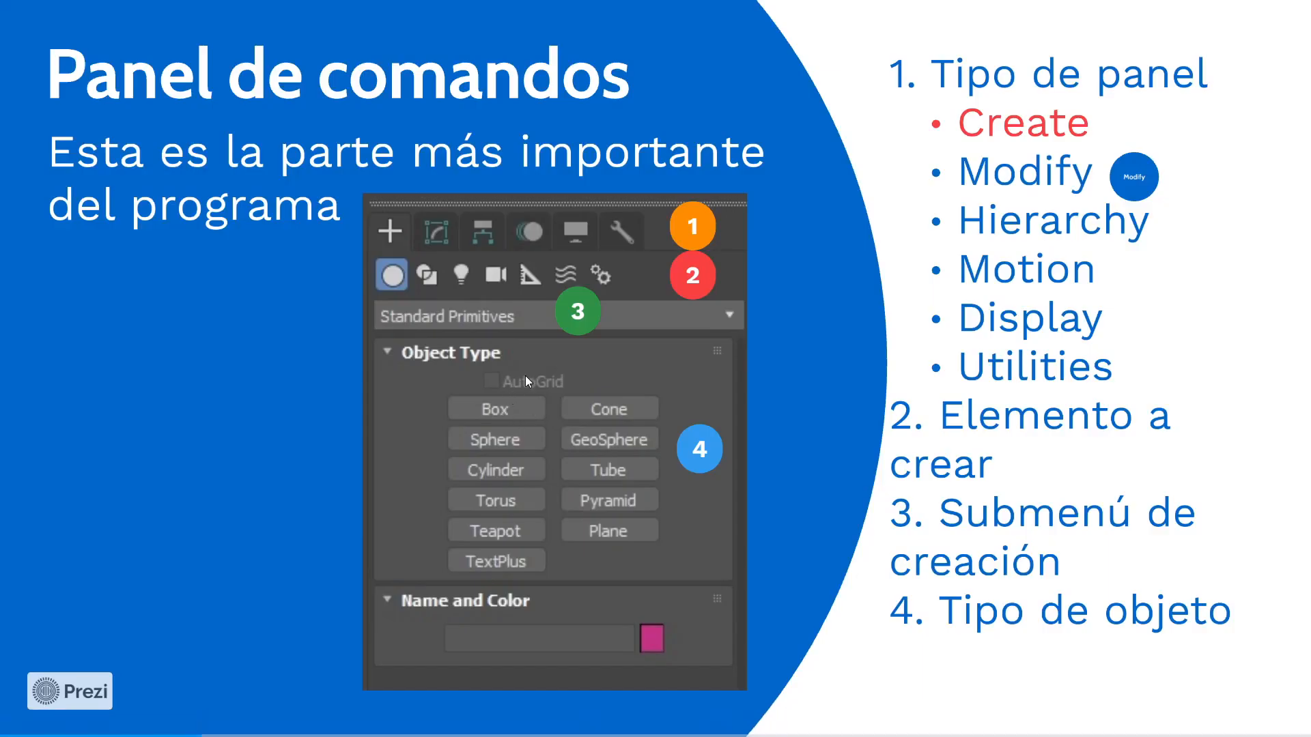
{"action": "key", "text": "Right"}
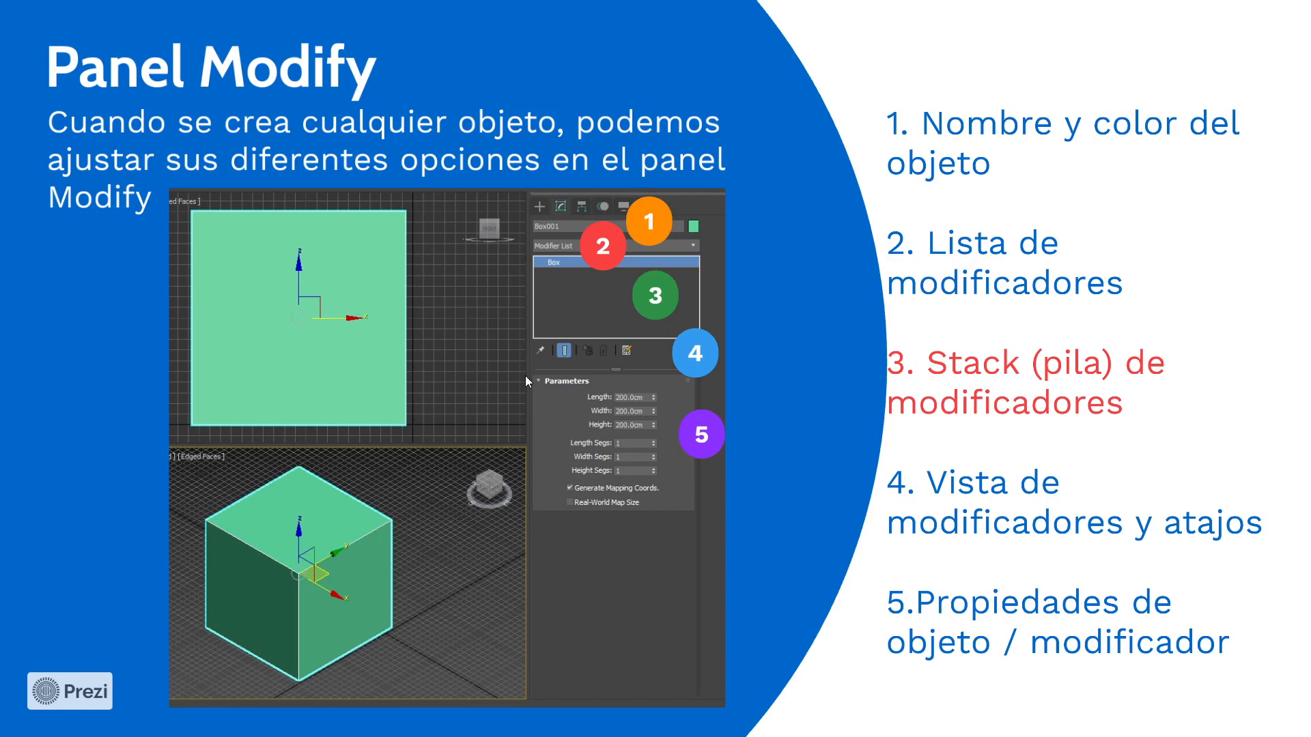
{"action": "scroll", "coordinate": [667, 440], "scroll_direction": "up", "scroll_amount": 9}
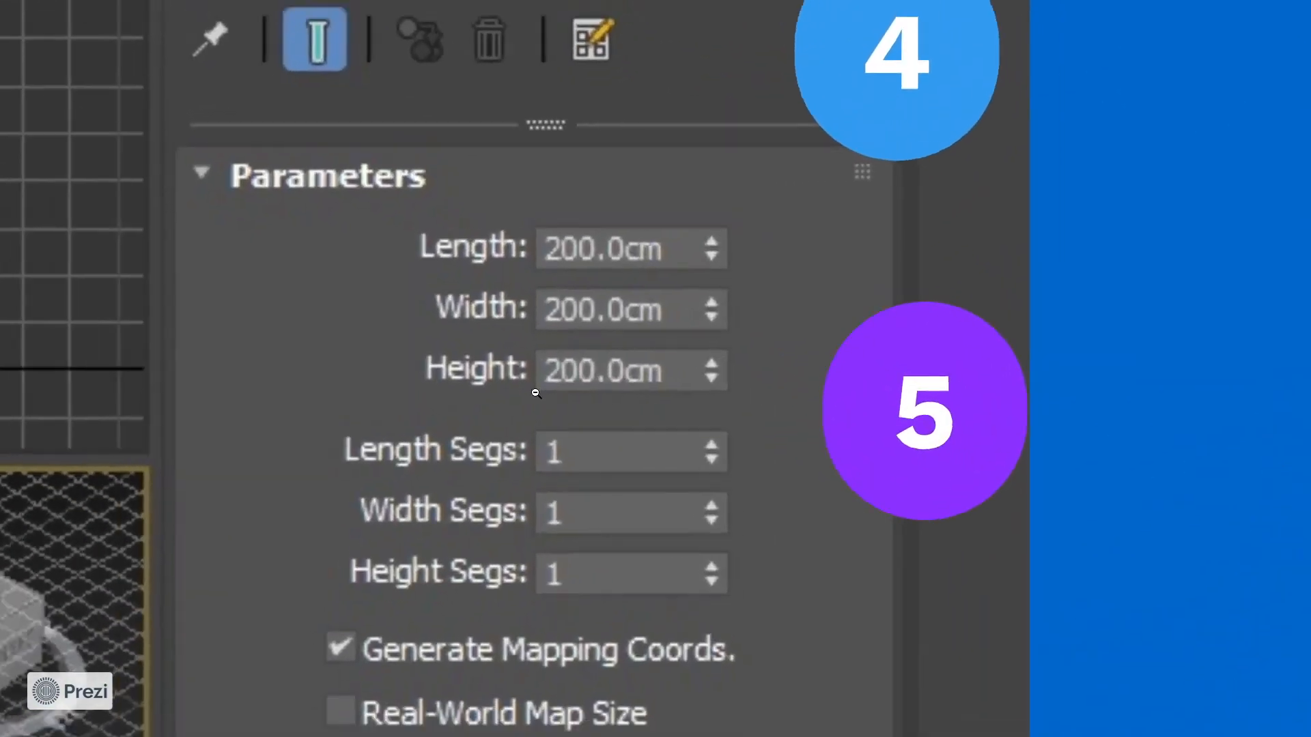
{"action": "scroll", "coordinate": [437, 393], "scroll_direction": "down", "scroll_amount": 1}
{"action": "left_click_drag", "start_coordinate": [317, 398], "coordinate": [471, 294]}
{"action": "scroll", "coordinate": [278, 268], "scroll_direction": "down", "scroll_amount": 1}
{"action": "left_click_drag", "start_coordinate": [278, 268], "coordinate": [529, 220]}
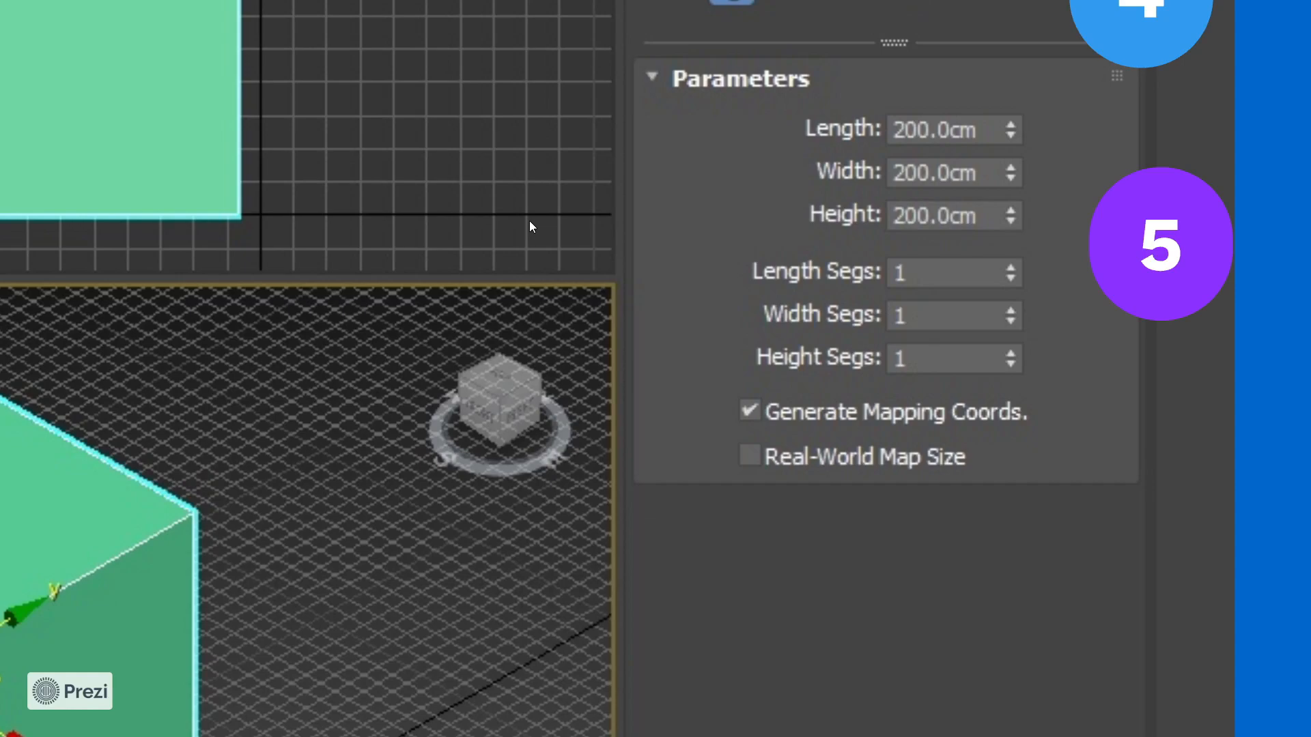
{"action": "key", "text": "Right"}
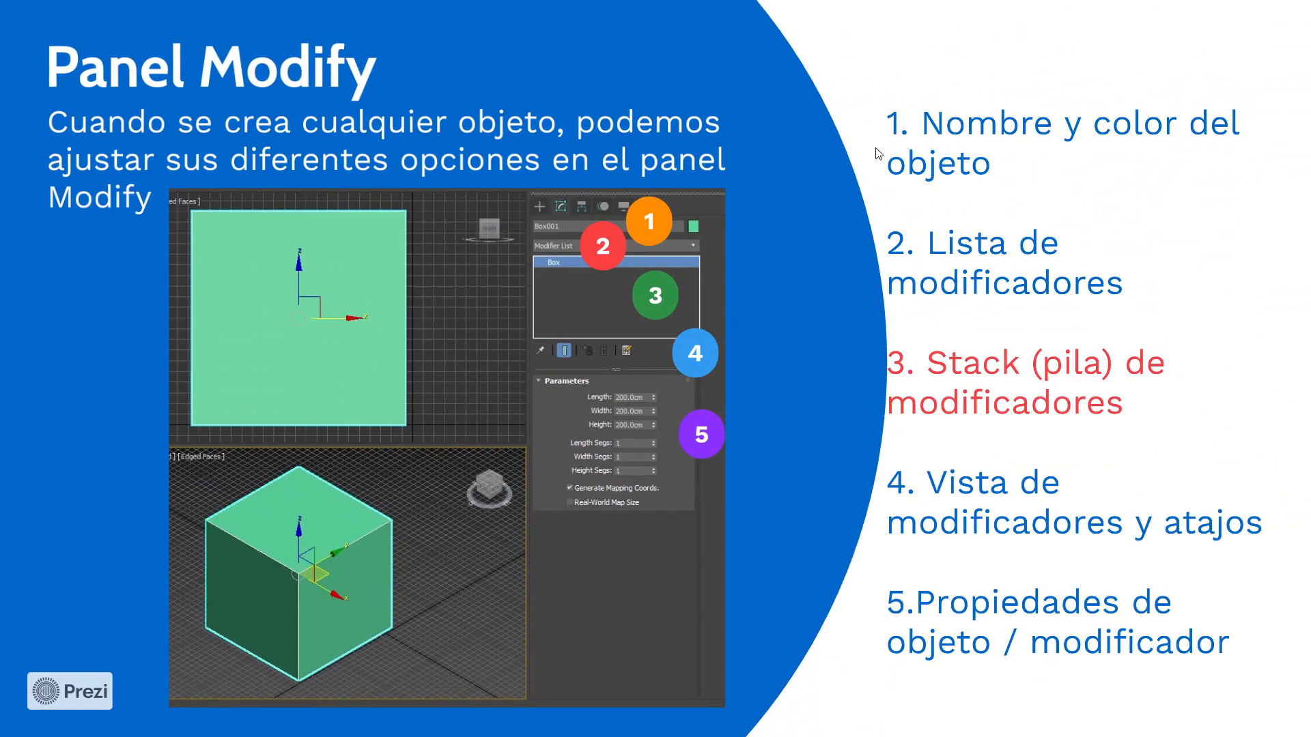
{"action": "key", "text": "Right"}
{"action": "key", "text": "Right"}
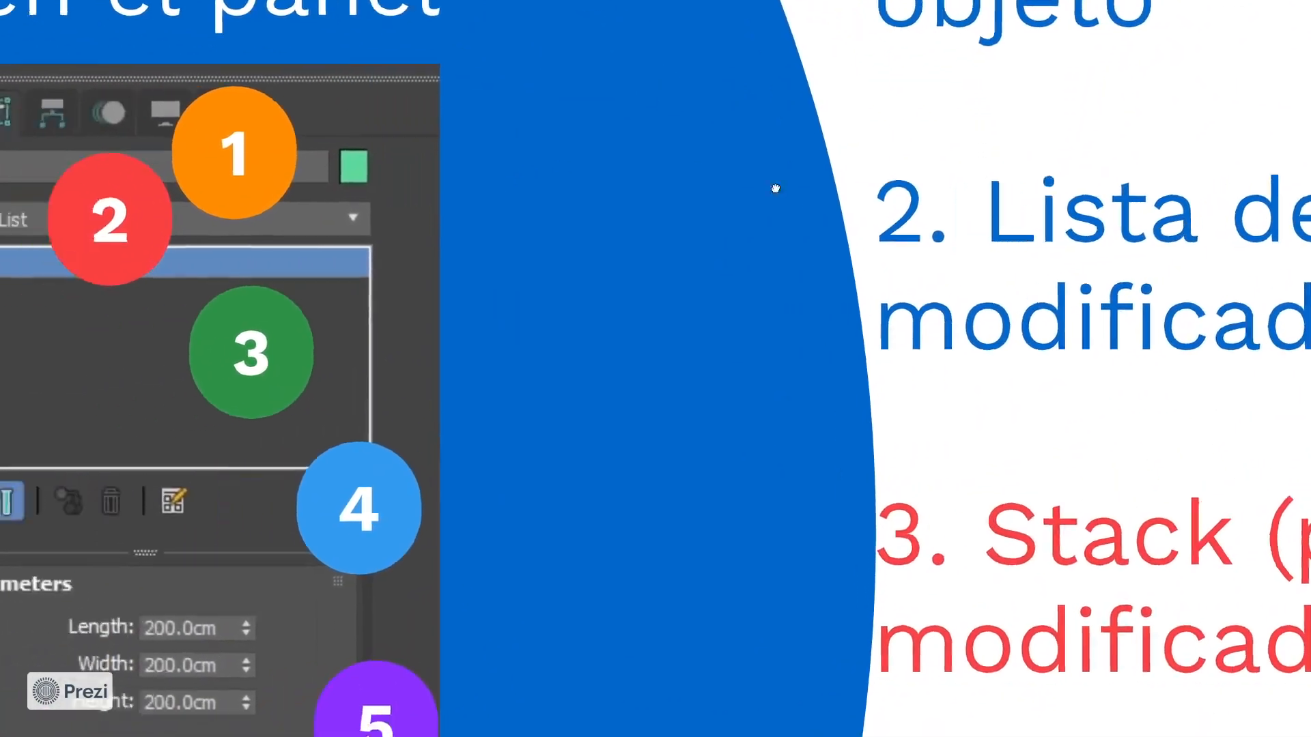
{"action": "key", "text": "Right"}
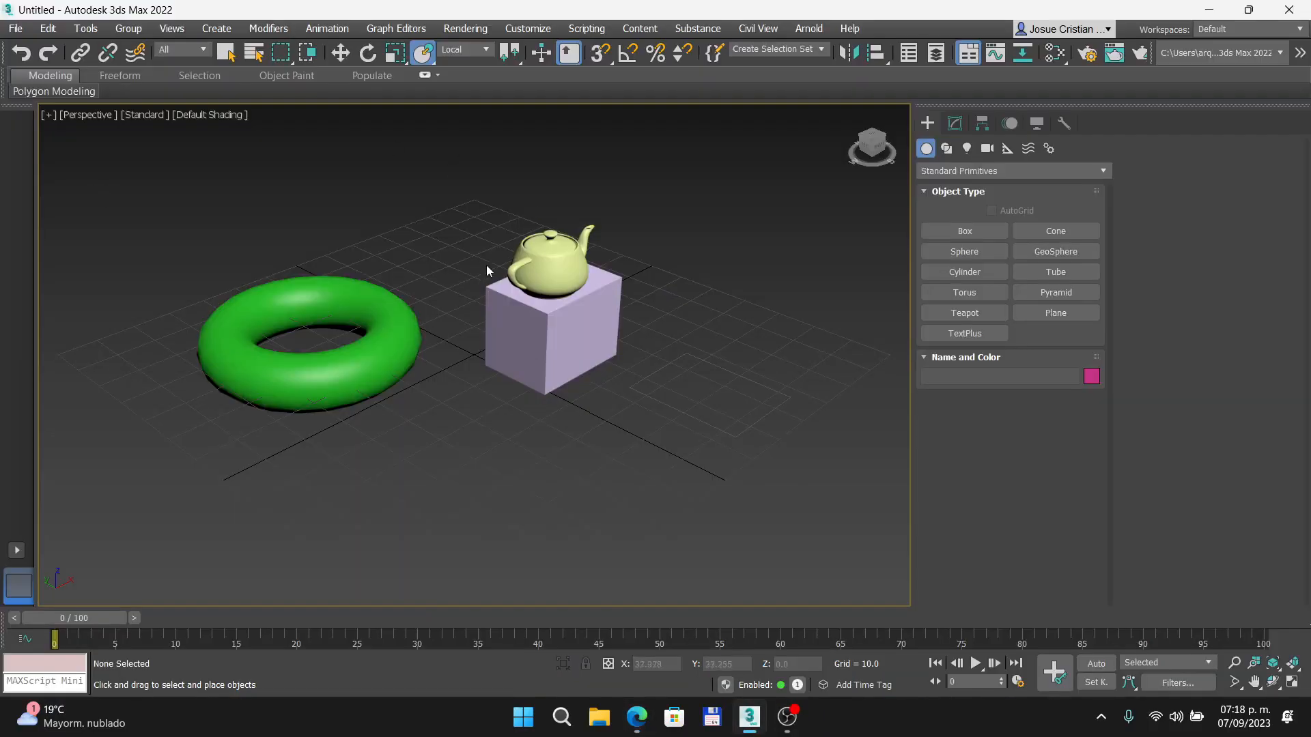
- Move the teapot toward the back of the box and shift the rectangle slightly farther from the box
{"action": "left_click", "coordinate": [535, 321]}
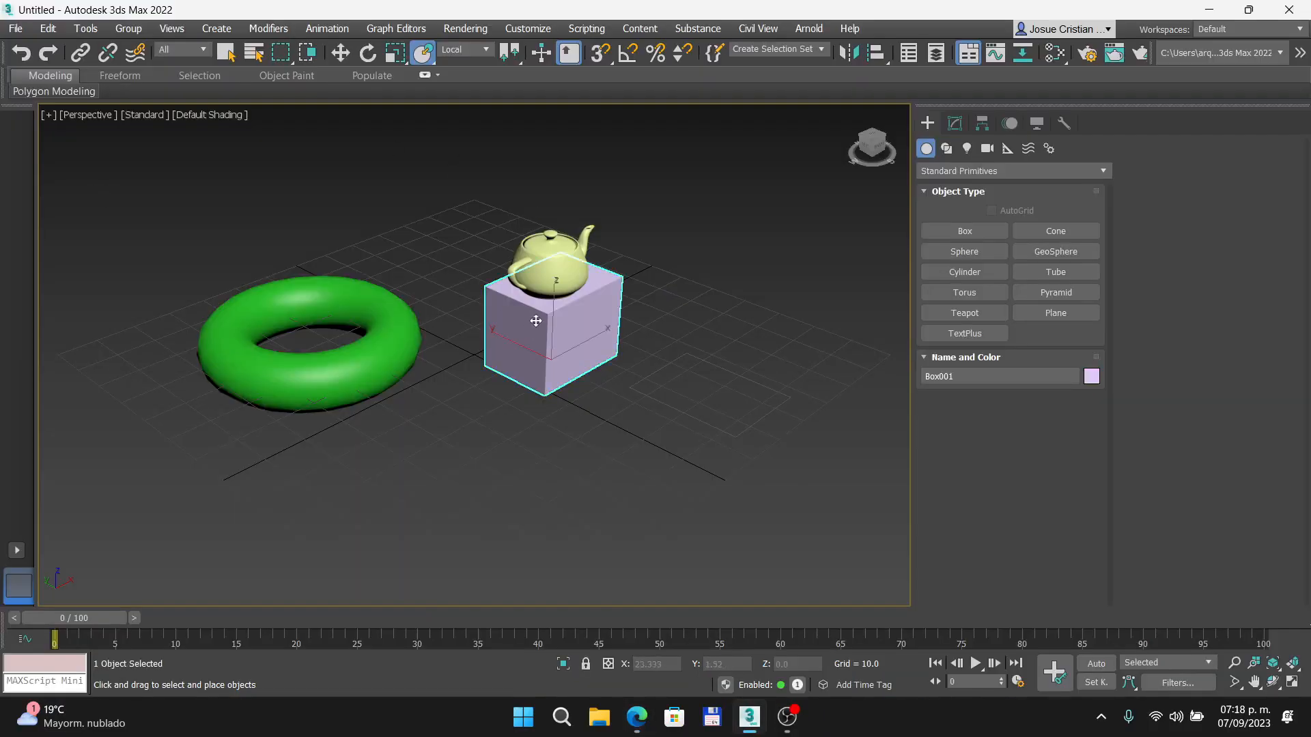
{"action": "left_click_drag", "start_coordinate": [570, 249], "coordinate": [572, 253]}
{"action": "left_click_drag", "start_coordinate": [739, 377], "coordinate": [741, 378]}
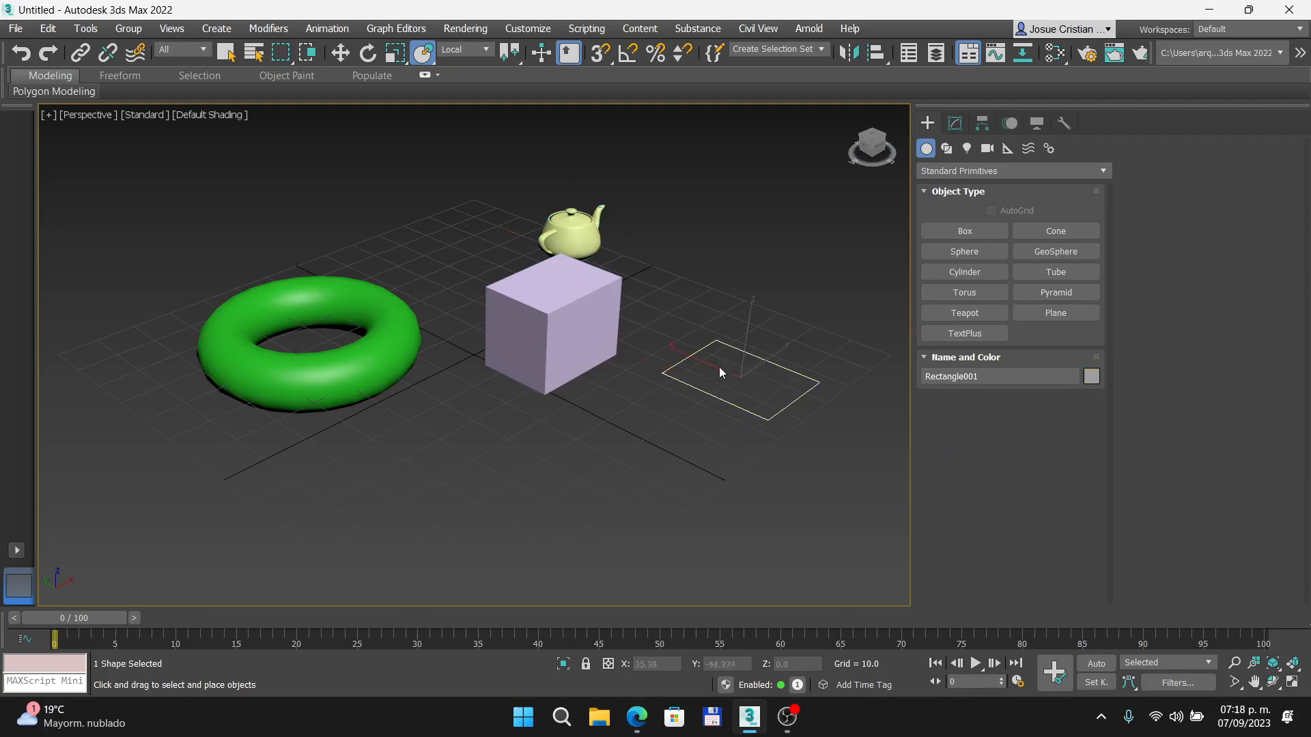
- Examine the box's modification parameters and browse the modifiers available for it
{"action": "left_click", "coordinate": [550, 340]}
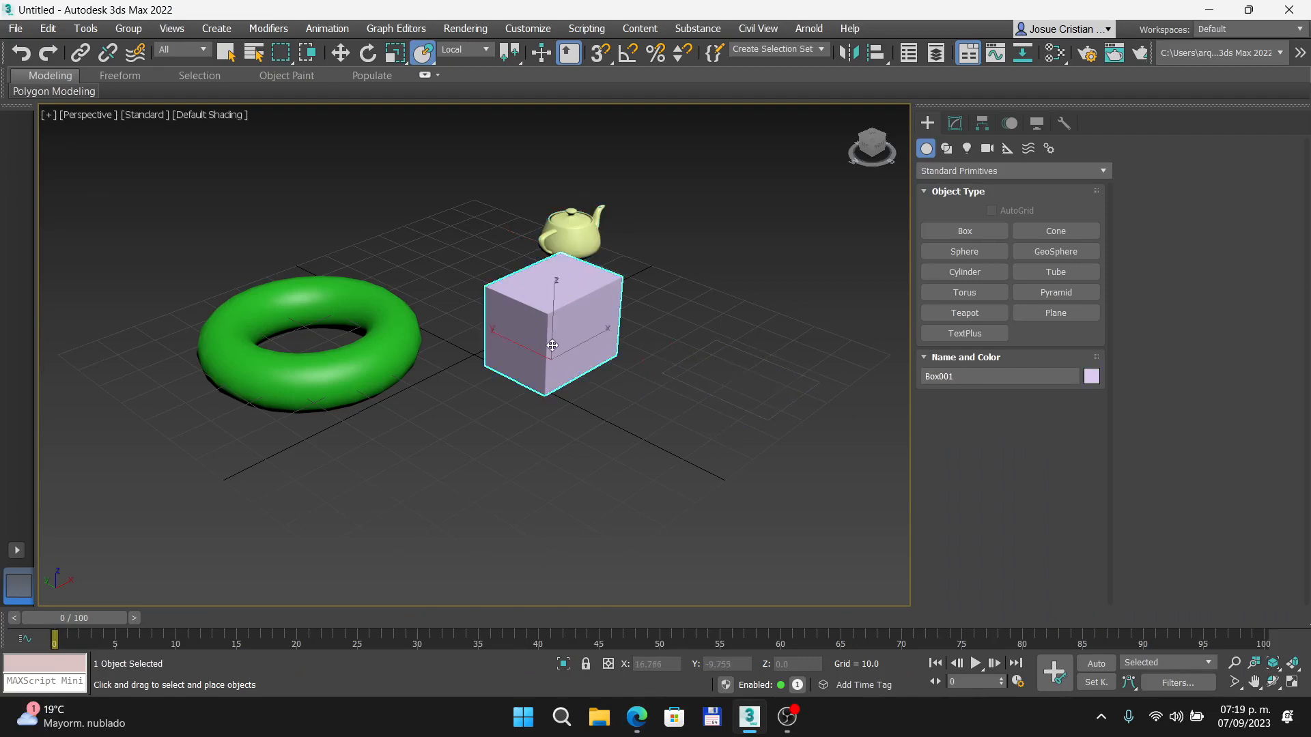
{"action": "left_click", "coordinate": [953, 123]}
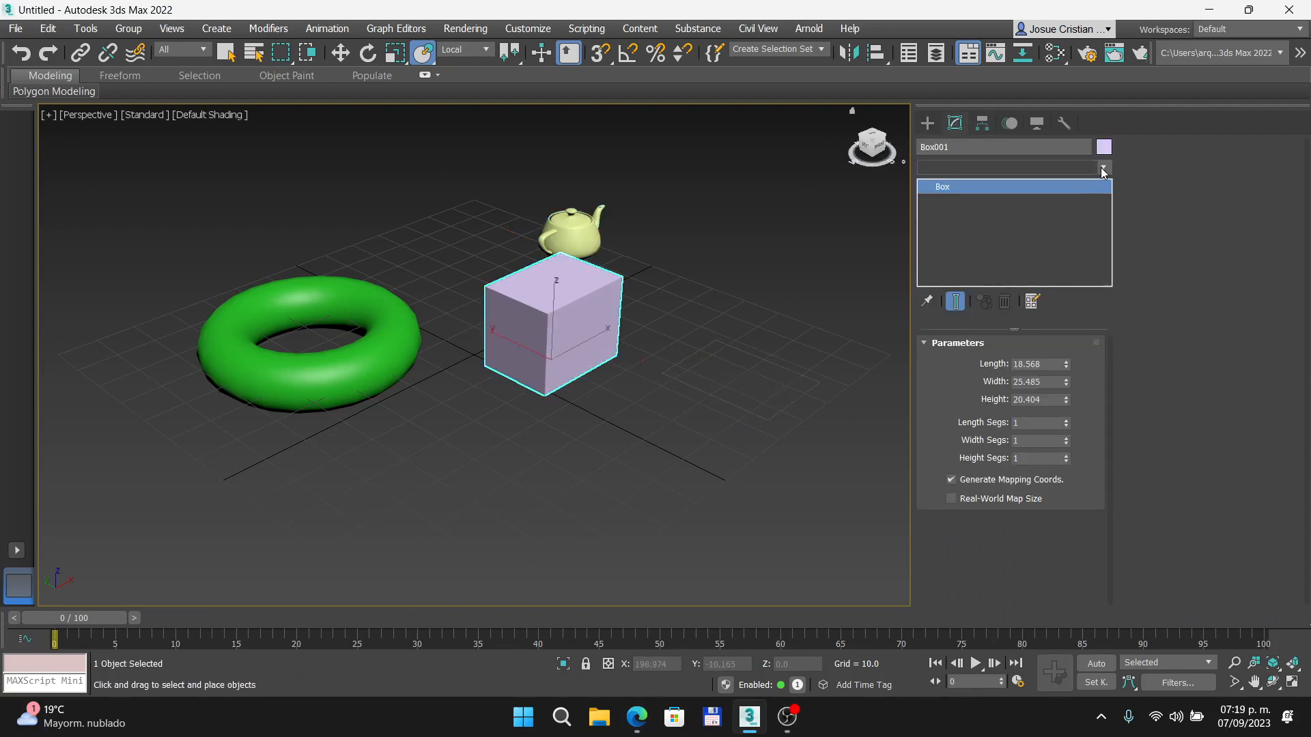
{"action": "left_click", "coordinate": [1102, 169]}
{"action": "scroll", "coordinate": [1008, 374], "scroll_direction": "down", "scroll_amount": 12}
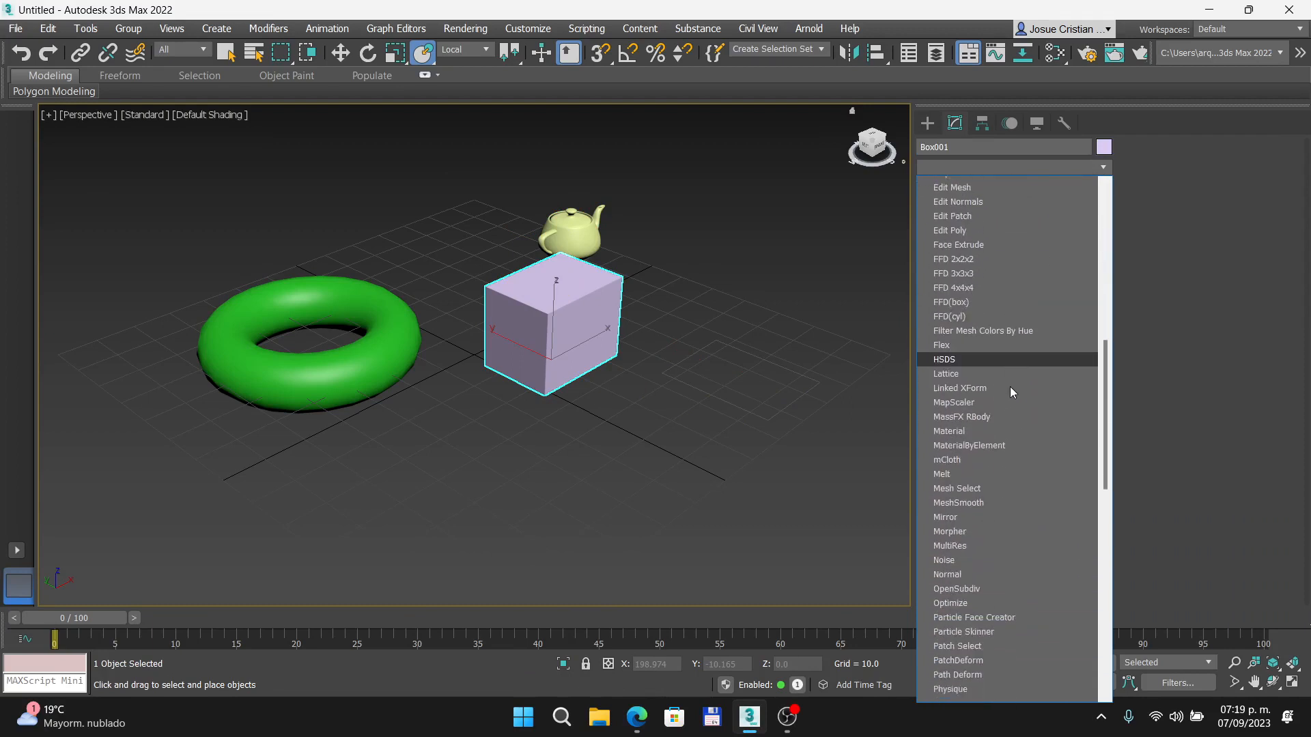
{"action": "scroll", "coordinate": [1010, 386], "scroll_direction": "down", "scroll_amount": 15}
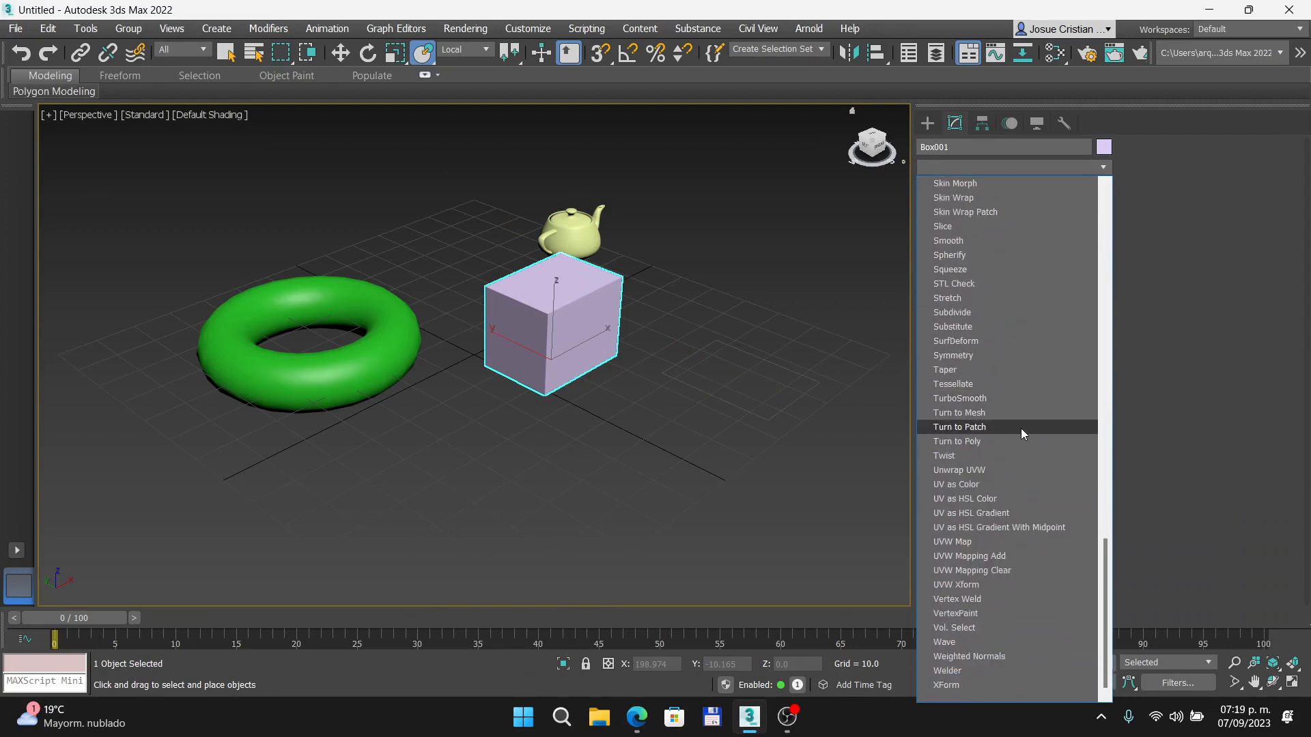
{"action": "left_click", "coordinate": [726, 317]}
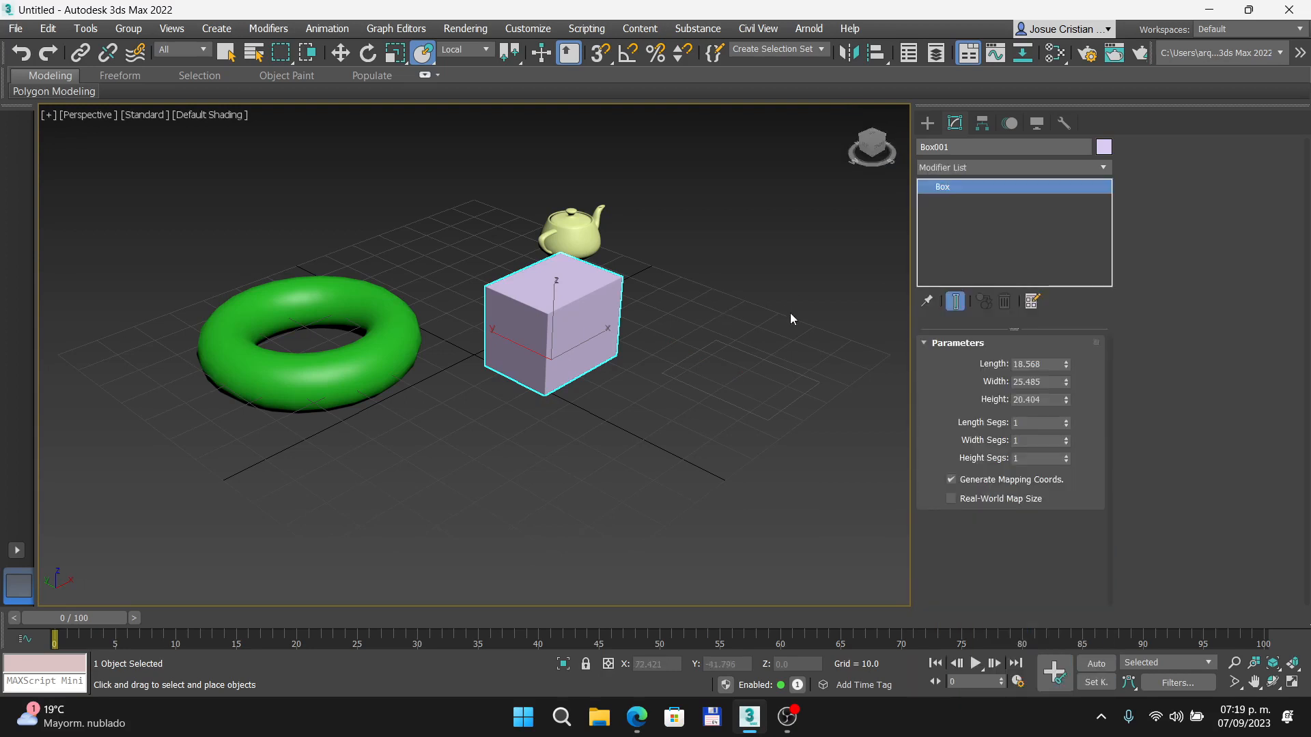
{"action": "left_click", "coordinate": [773, 280]}
{"action": "left_click", "coordinate": [486, 356]}
{"action": "left_click", "coordinate": [1104, 166]}
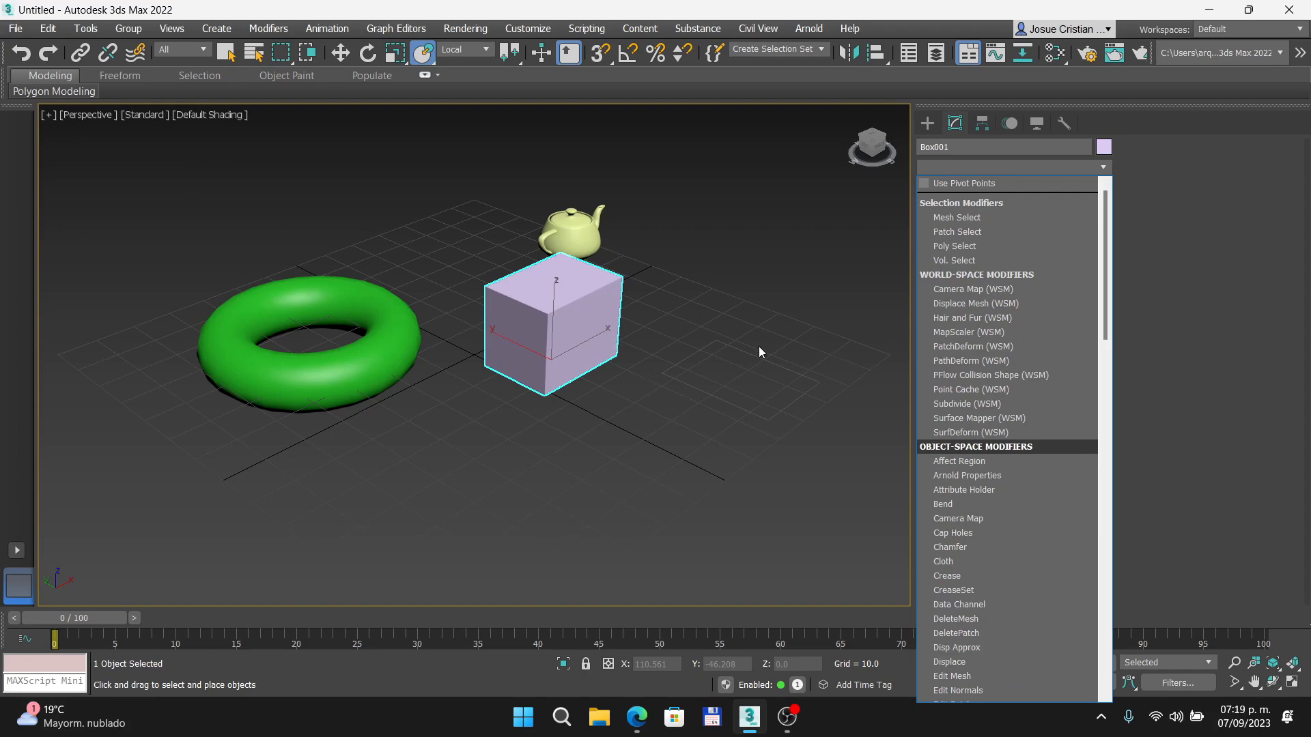
{"action": "left_click", "coordinate": [557, 346]}
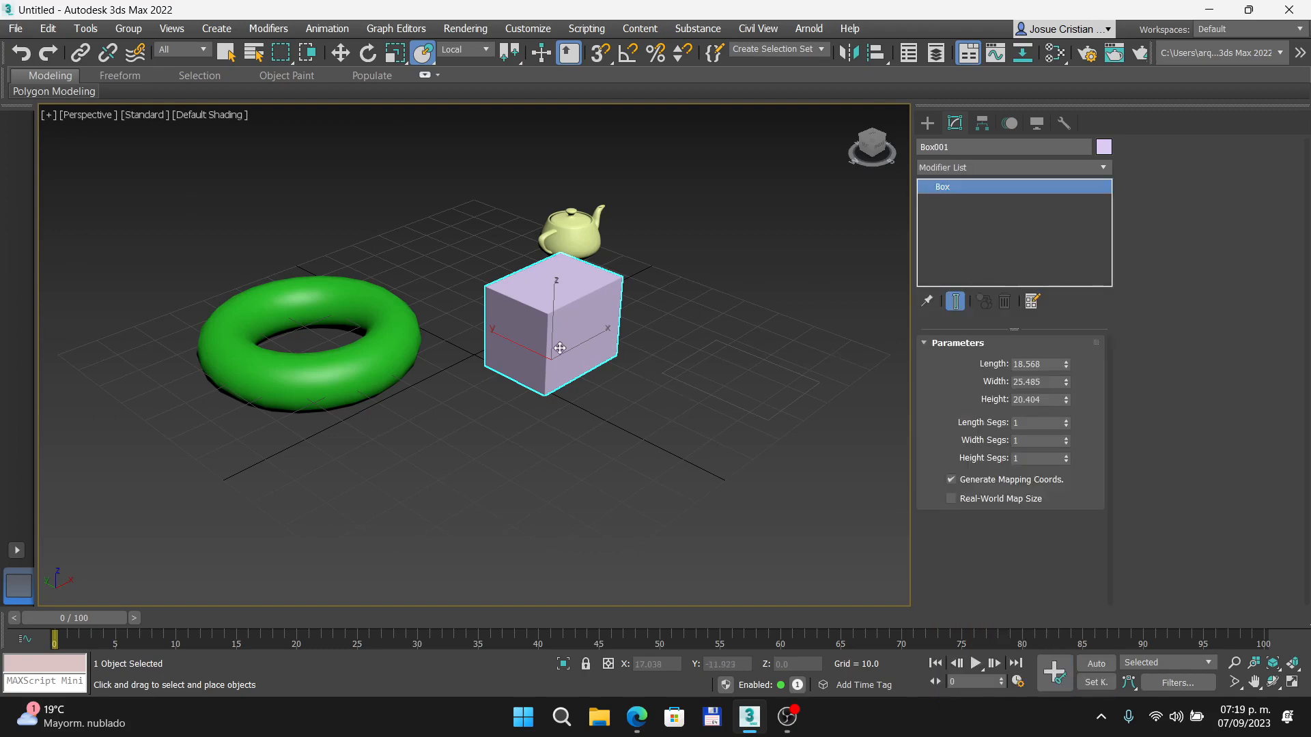
- Set the box's length segments to 2 and display edged faces in the perspective viewport
{"action": "left_click", "coordinate": [1066, 420]}
{"action": "key", "text": "F3"}
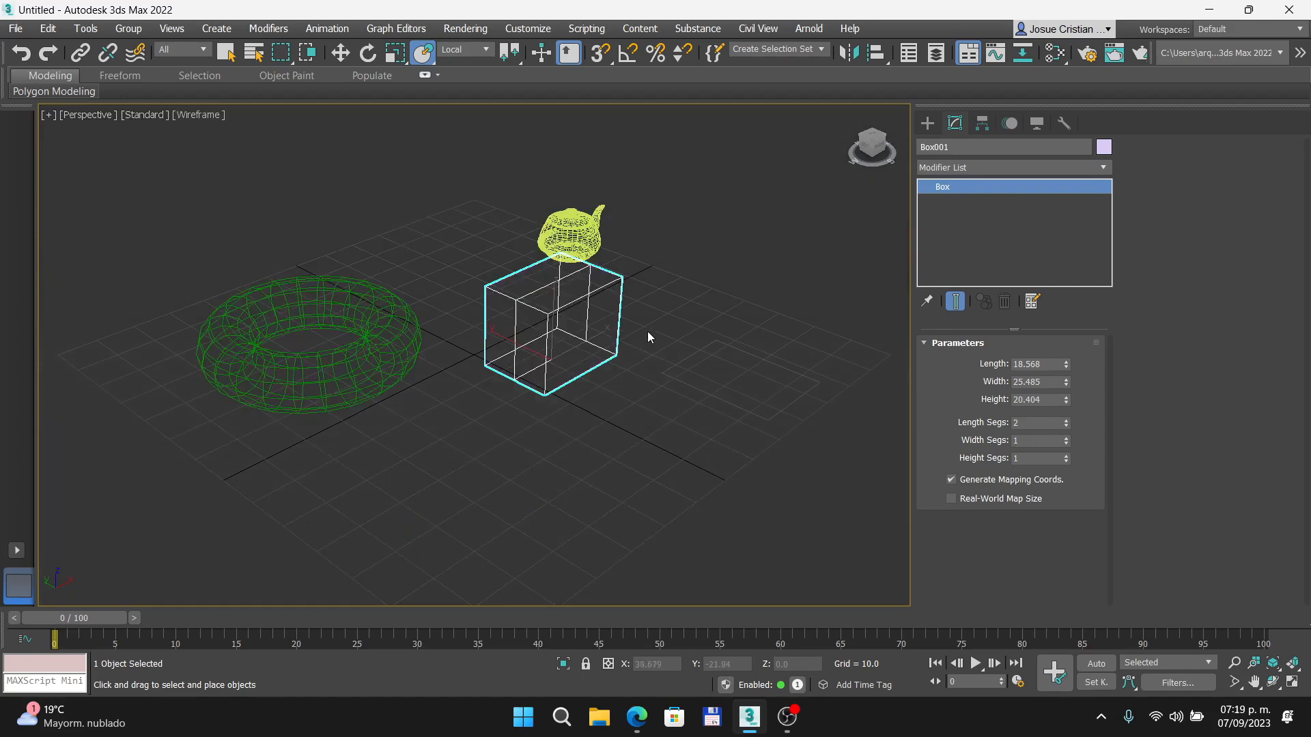
{"action": "key", "text": "F3"}
{"action": "scroll", "coordinate": [614, 334], "scroll_direction": "up", "scroll_amount": 4}
{"action": "key", "text": "F4"}
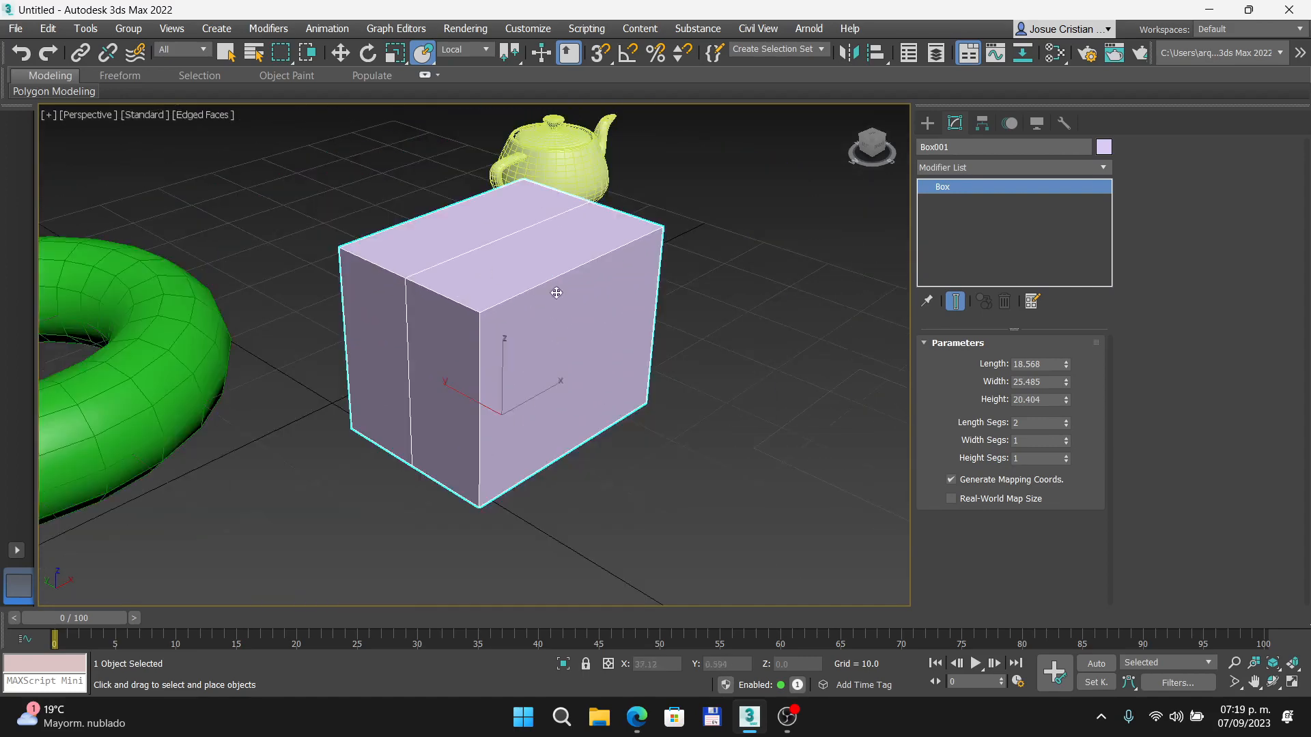
- Set the box's length, width and height segments to 10 each
{"action": "left_click", "coordinate": [1034, 424]}
{"action": "type", "text": "10"}
{"action": "left_click", "coordinate": [1028, 441]}
{"action": "type", "text": "10"}
{"action": "left_click", "coordinate": [1026, 459]}
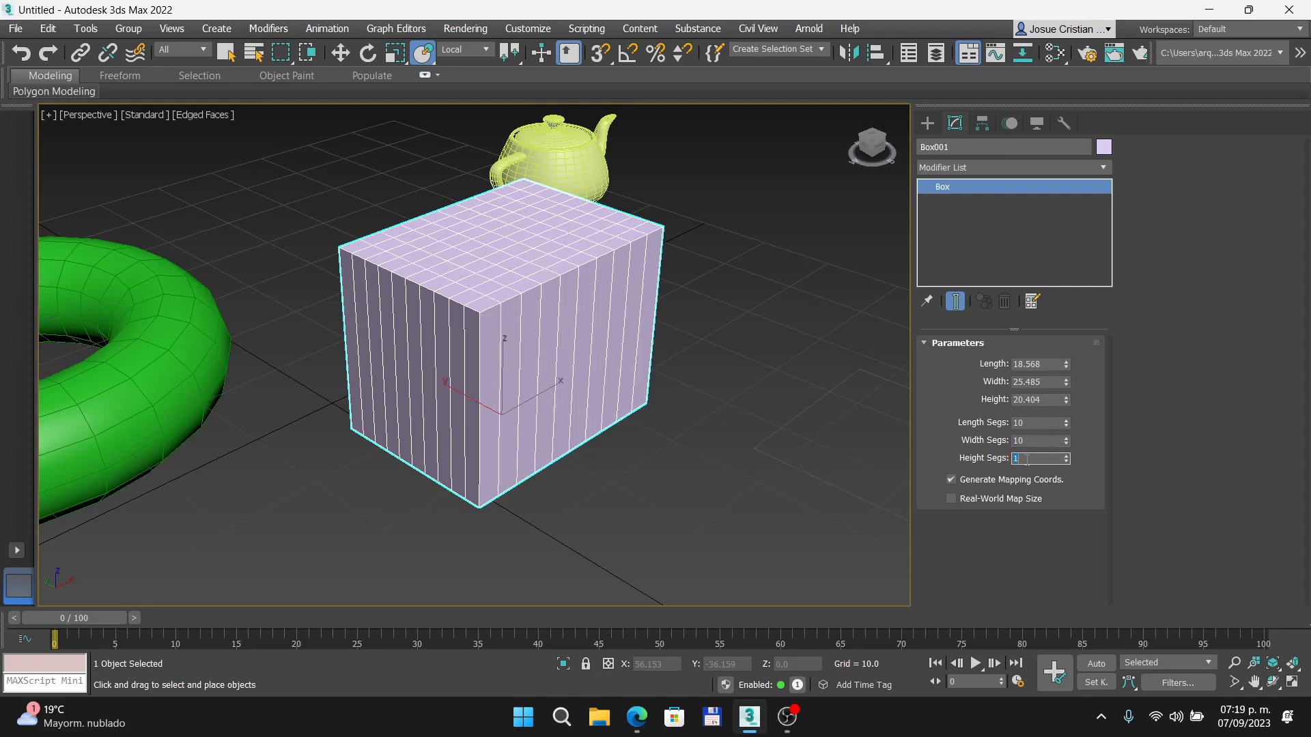
{"action": "type", "text": "10"}
{"action": "key", "text": "Return"}
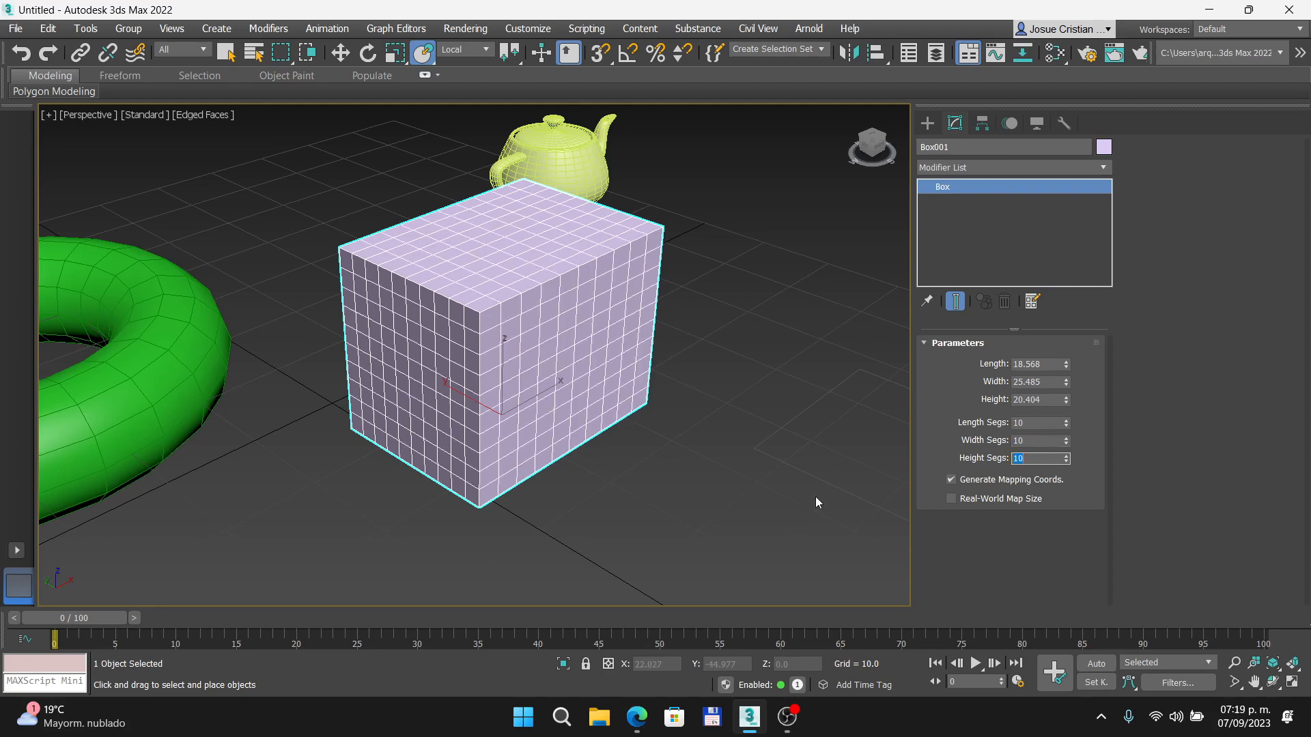
- Set the box's length, width and height to 20 each to make it a cube
{"action": "left_click", "coordinate": [1028, 364]}
{"action": "type", "text": "20"}
{"action": "key", "text": "Tab"}
{"action": "type", "text": "0."}
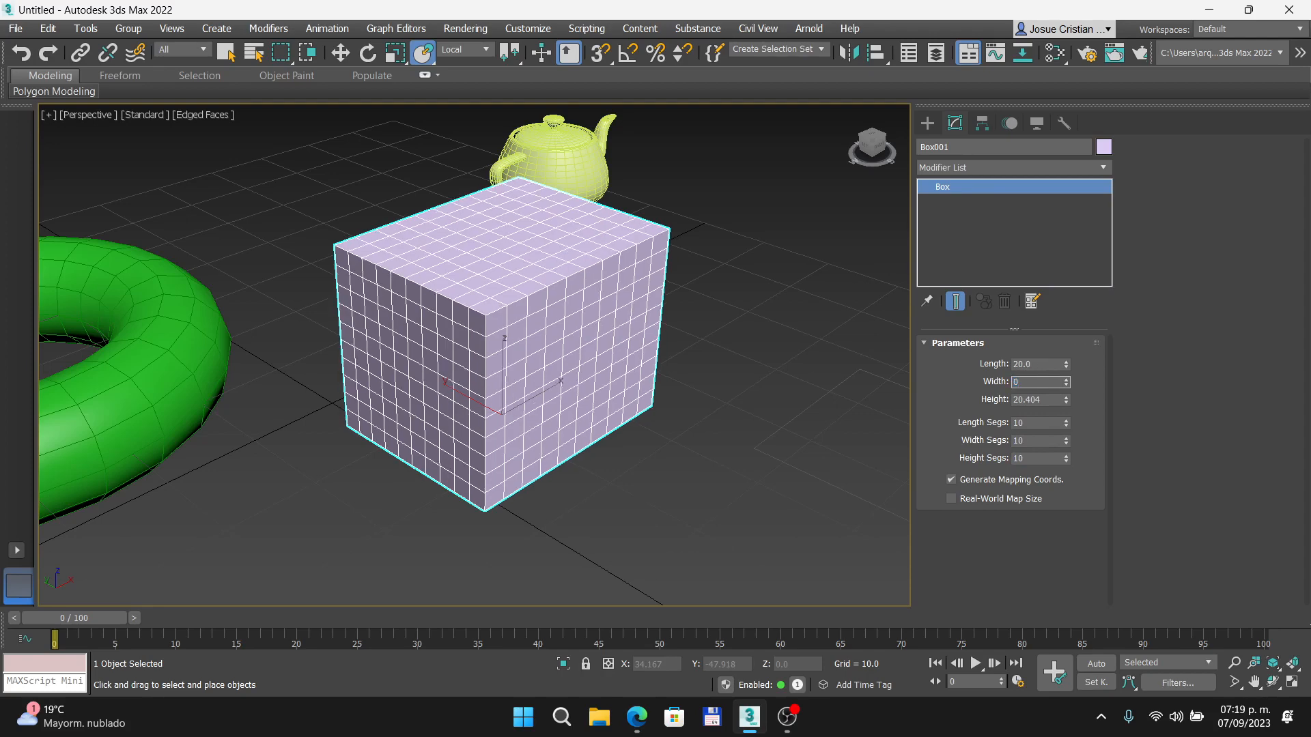
{"action": "type", "text": "0"}
{"action": "key", "text": "Tab"}
{"action": "type", "text": "2"}
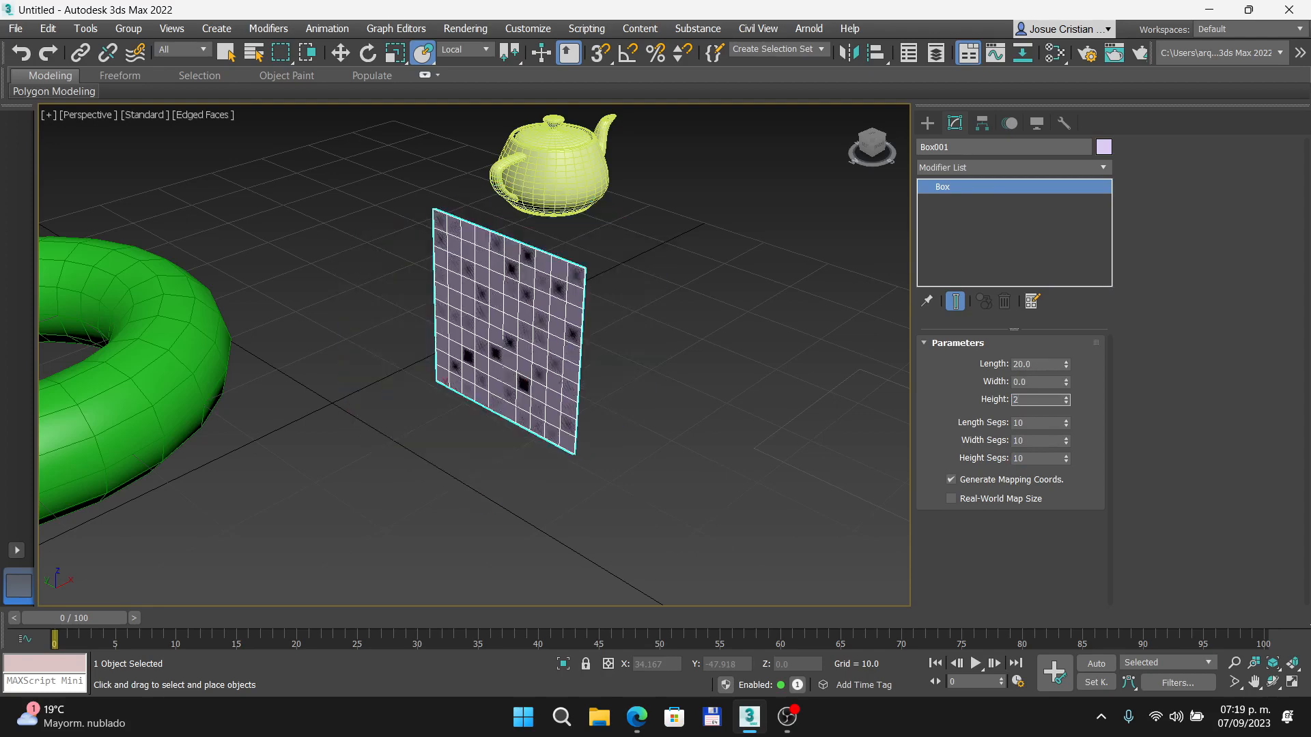
{"action": "type", "text": "0"}
{"action": "left_click", "coordinate": [1037, 384]}
{"action": "type", "text": "20"}
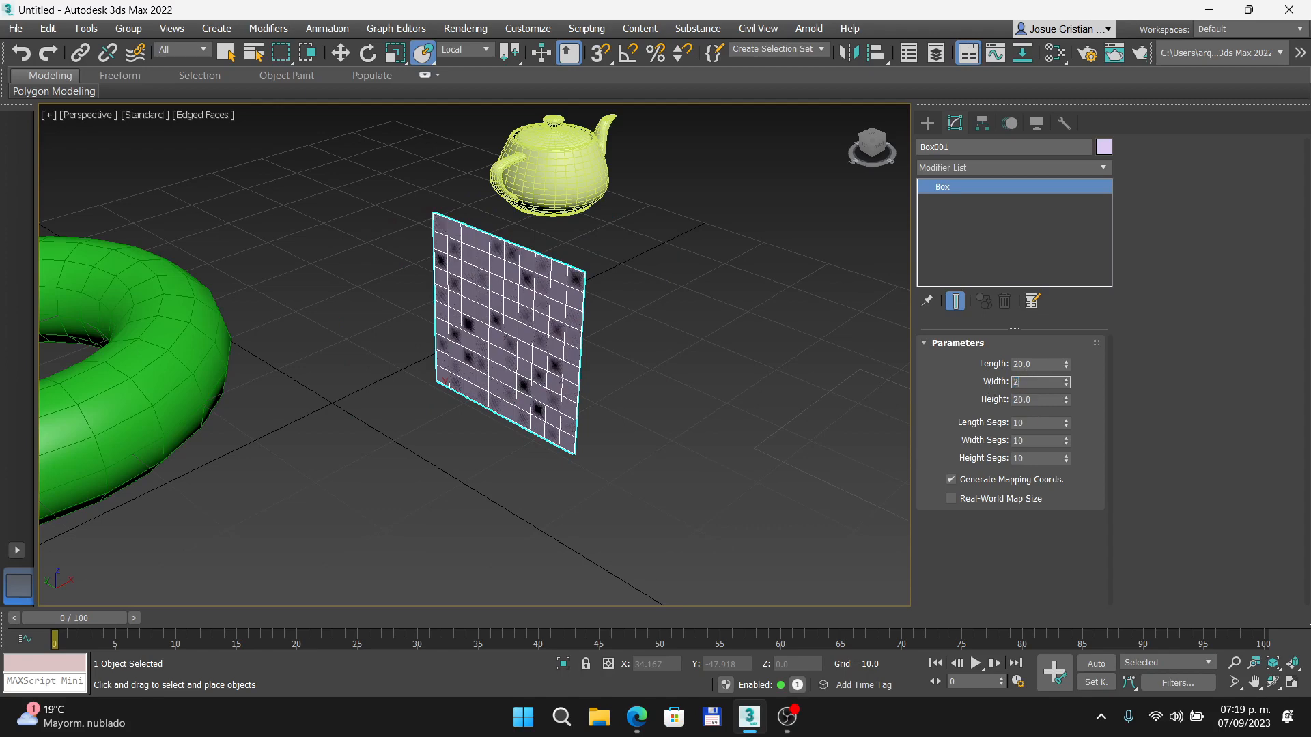
{"action": "key", "text": "Return"}
- Apply an Unwrap UVW modifier to the box and remove it from the modifier stack
{"action": "left_click", "coordinate": [1102, 167]}
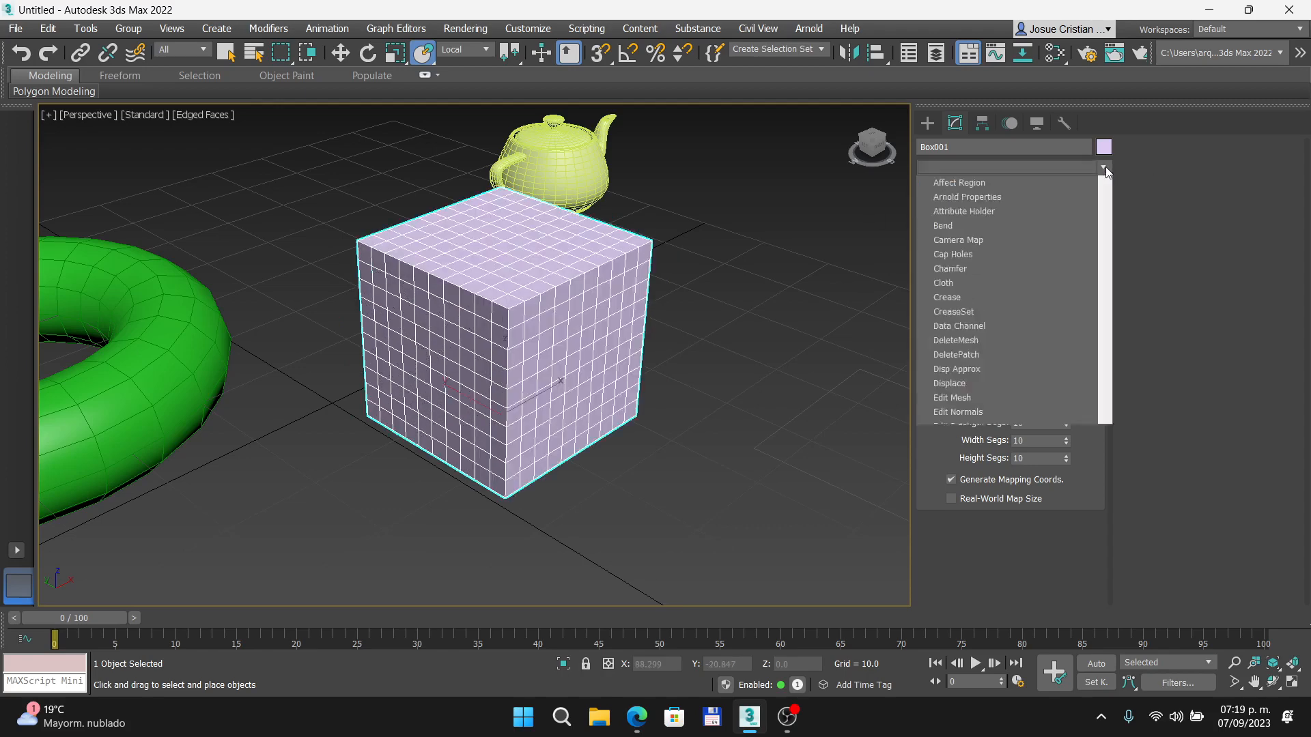
{"action": "left_click_drag", "start_coordinate": [1105, 351], "coordinate": [1090, 608]}
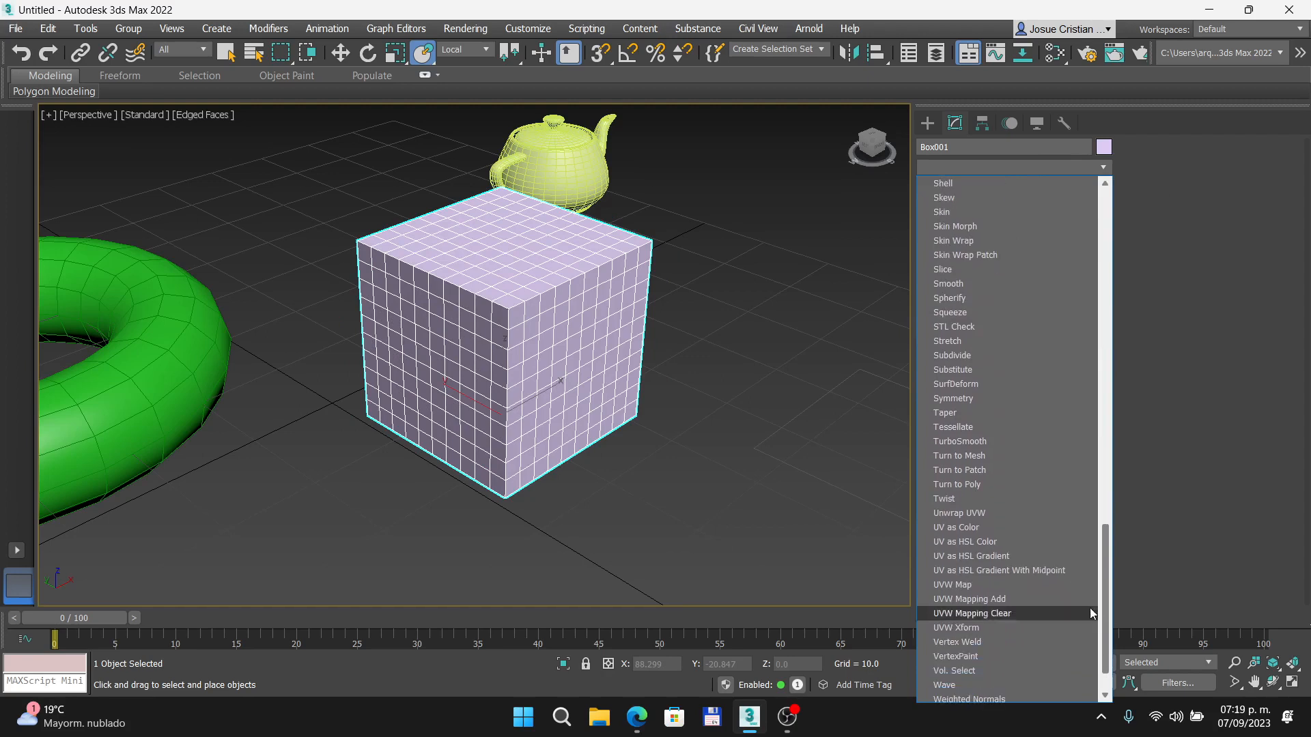
{"action": "left_click", "coordinate": [976, 513]}
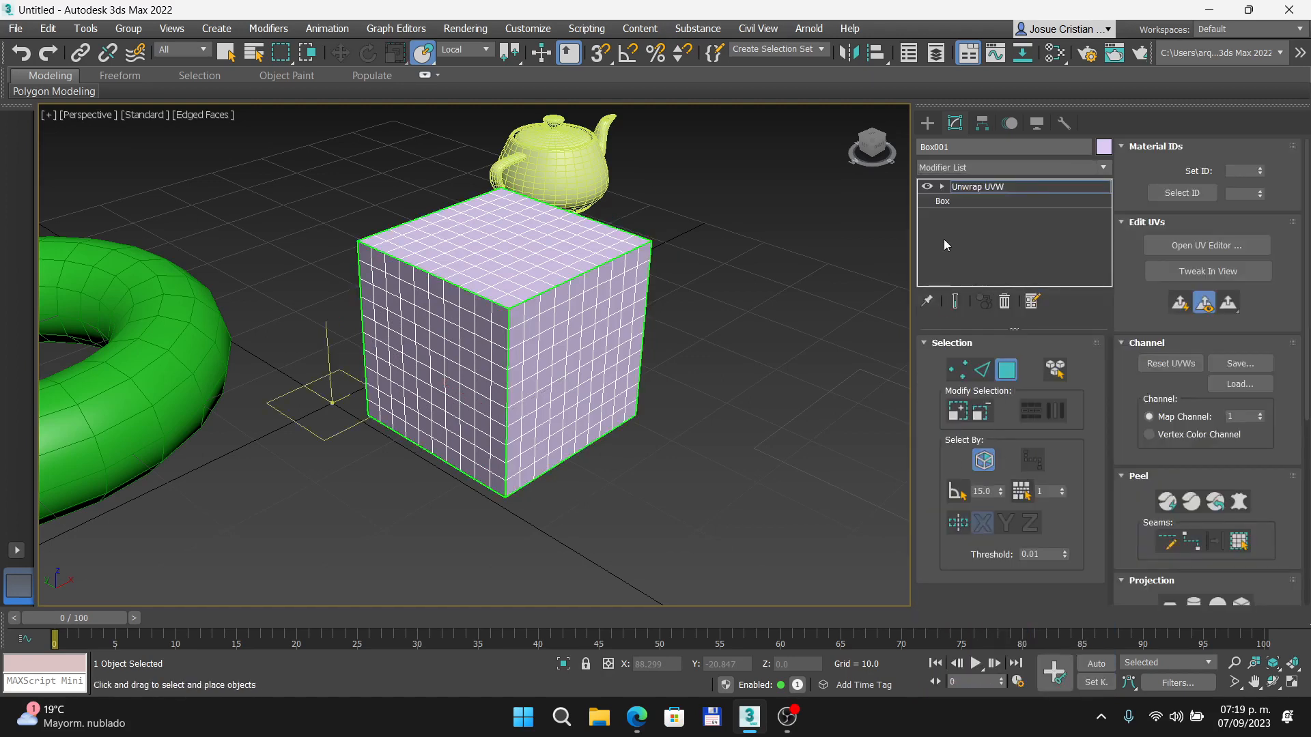
{"action": "left_click", "coordinate": [1005, 302]}
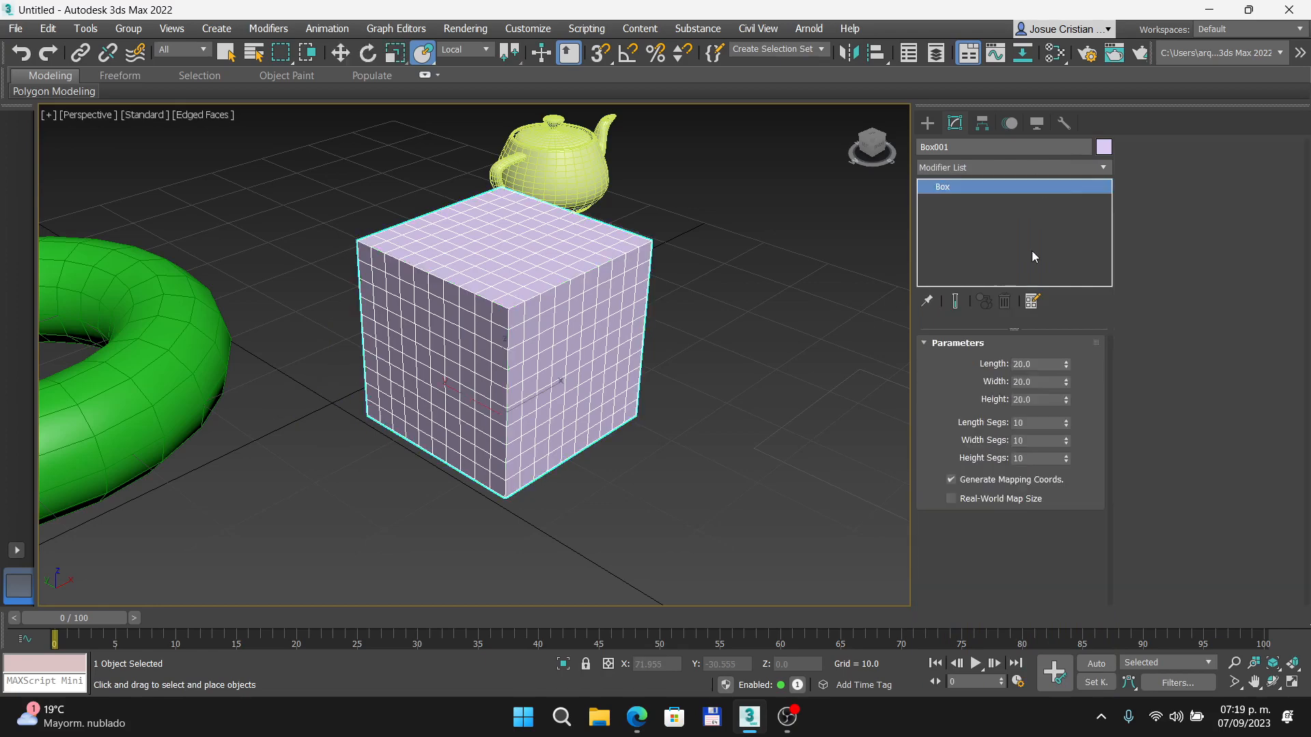
- Apply a Twist modifier to the box and set its twist angle to 90
{"action": "left_click", "coordinate": [1102, 168]}
{"action": "scroll", "coordinate": [1071, 531], "scroll_direction": "down", "scroll_amount": 10}
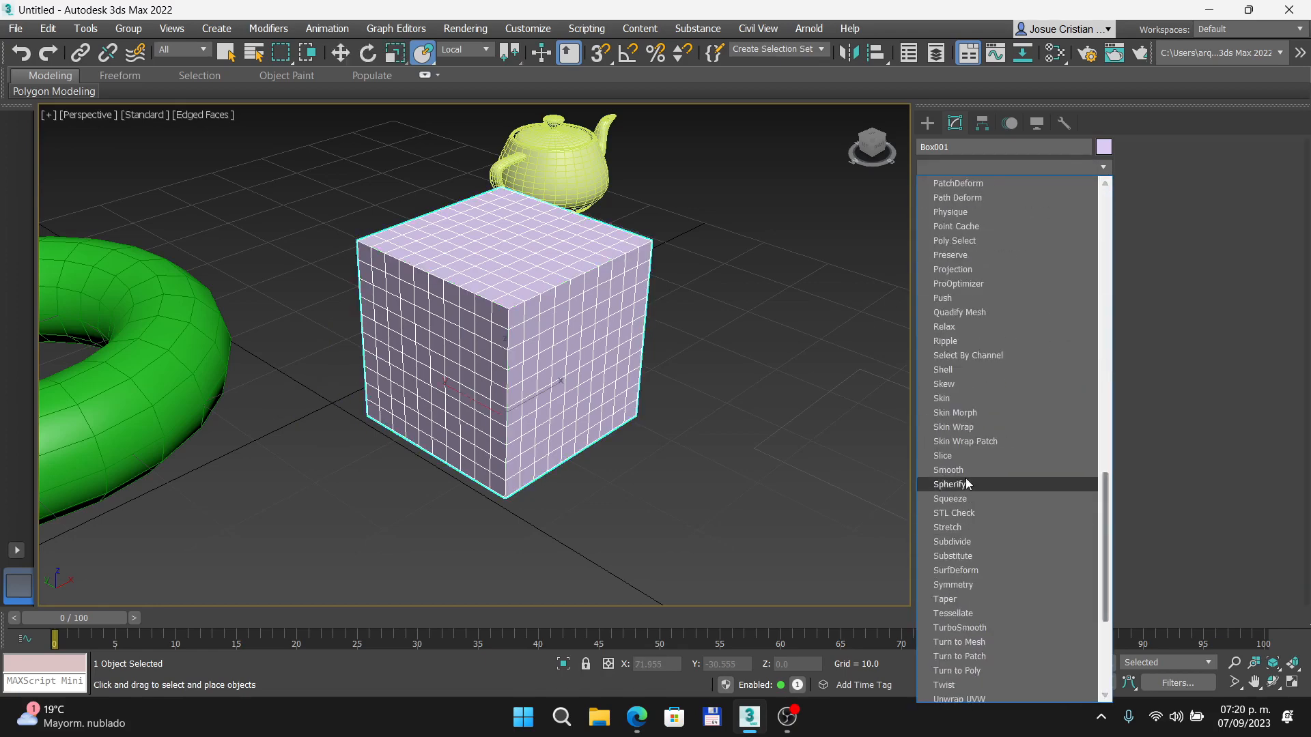
{"action": "scroll", "coordinate": [969, 588], "scroll_direction": "down", "scroll_amount": 1}
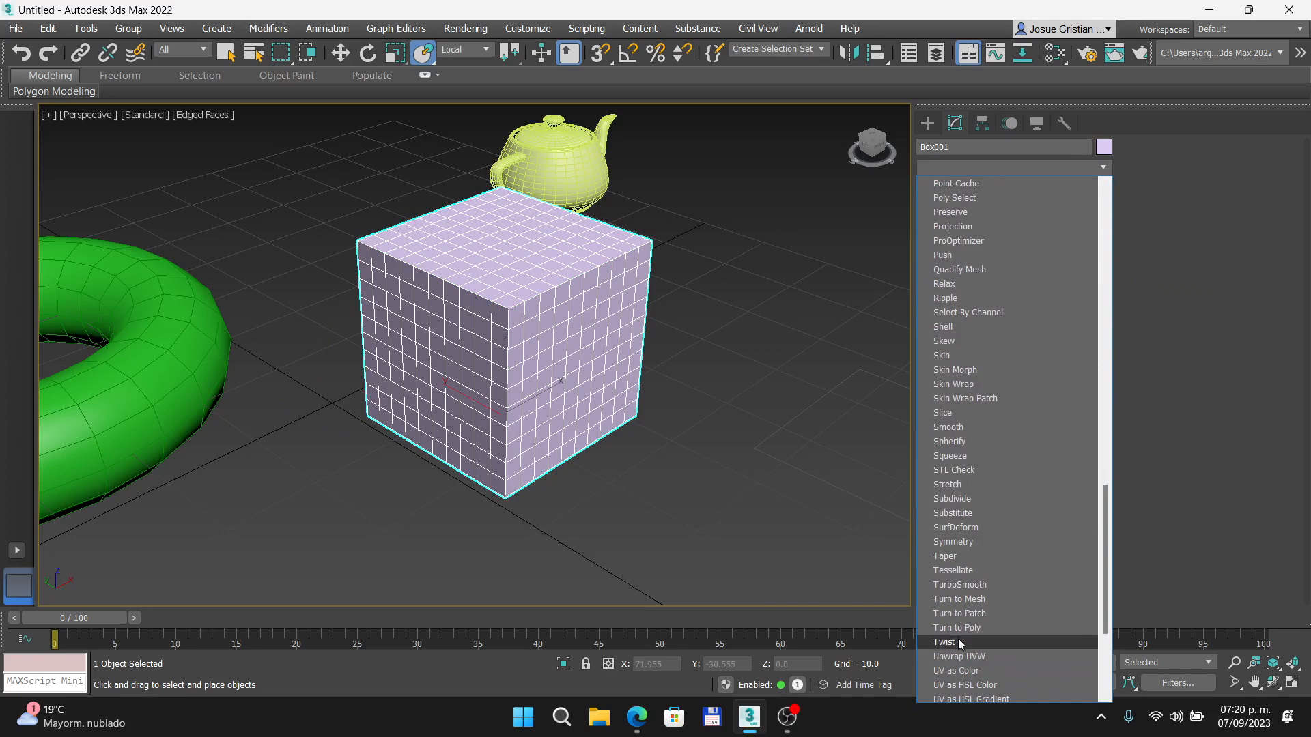
{"action": "left_click", "coordinate": [957, 639]}
{"action": "left_click", "coordinate": [1024, 375]}
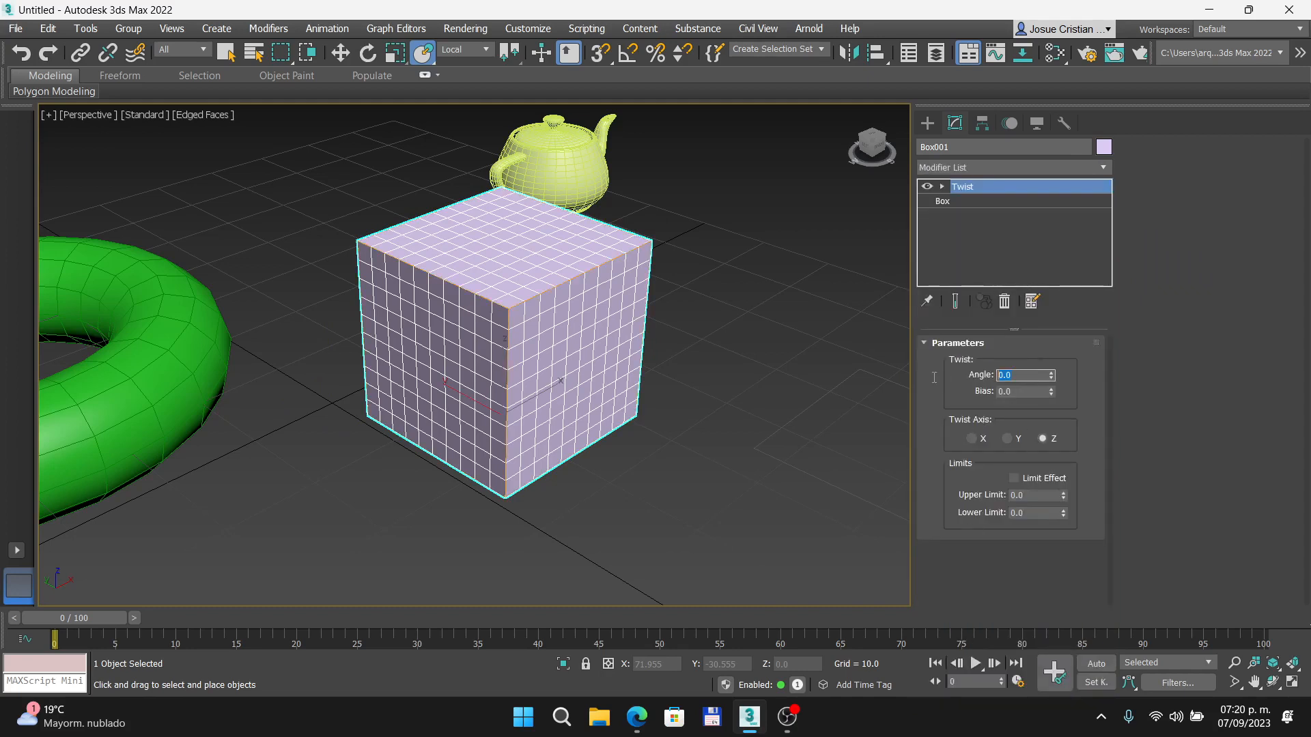
{"action": "type", "text": "90"}
{"action": "key", "text": "Return"}
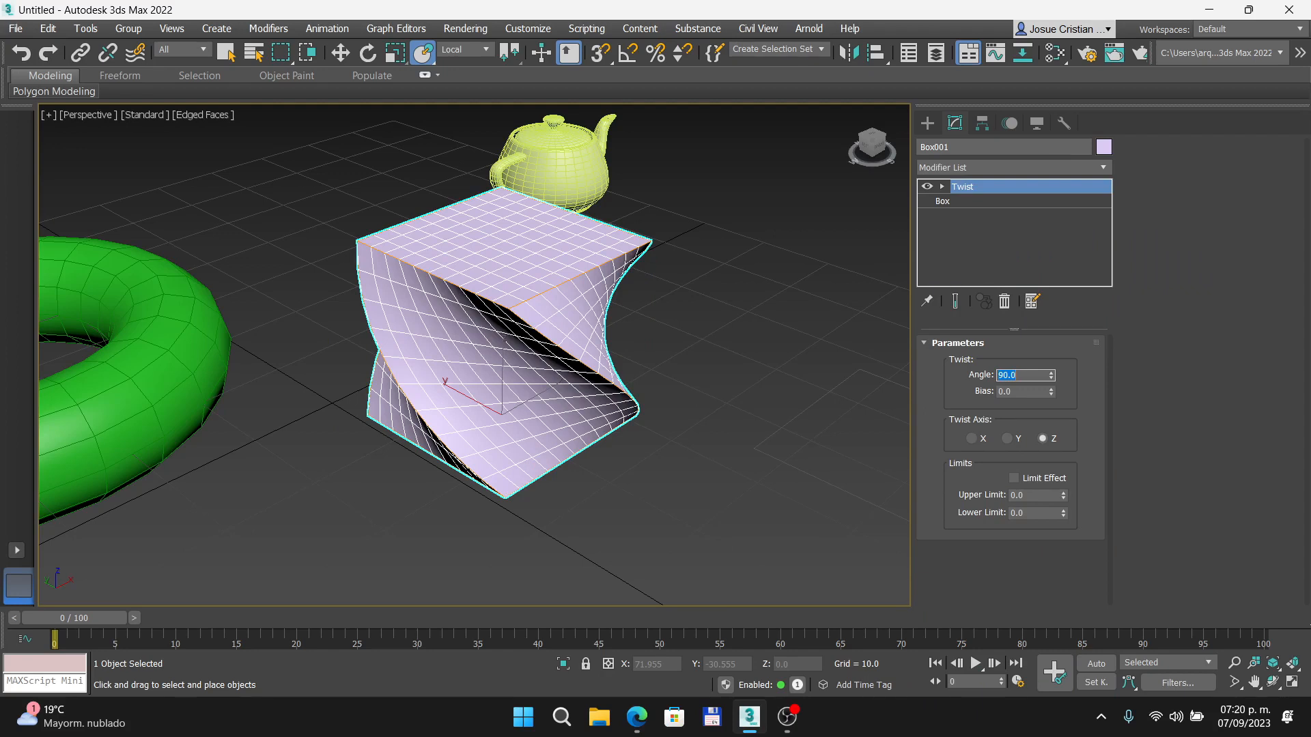
{"action": "left_click", "coordinate": [755, 438]}
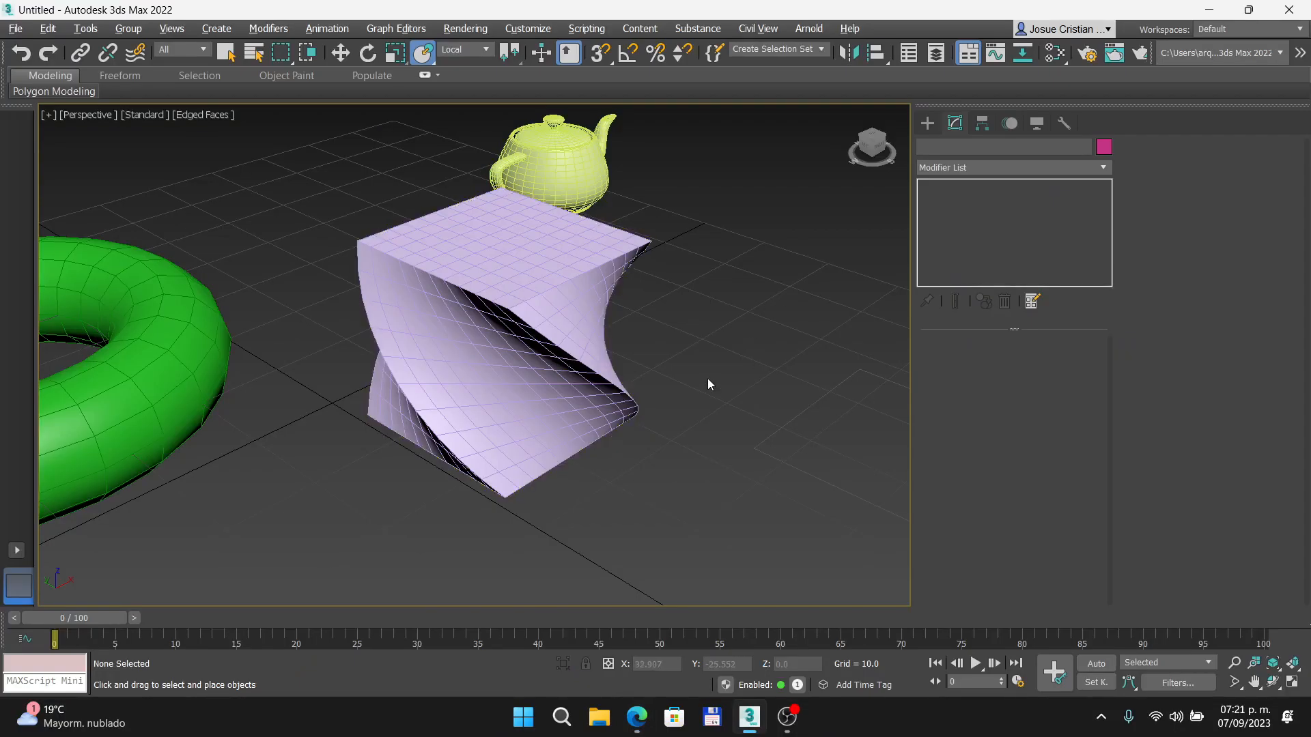
- Set the box's height to 50 at the base level of its modifier stack
{"action": "left_click", "coordinate": [466, 339]}
{"action": "left_click", "coordinate": [945, 204]}
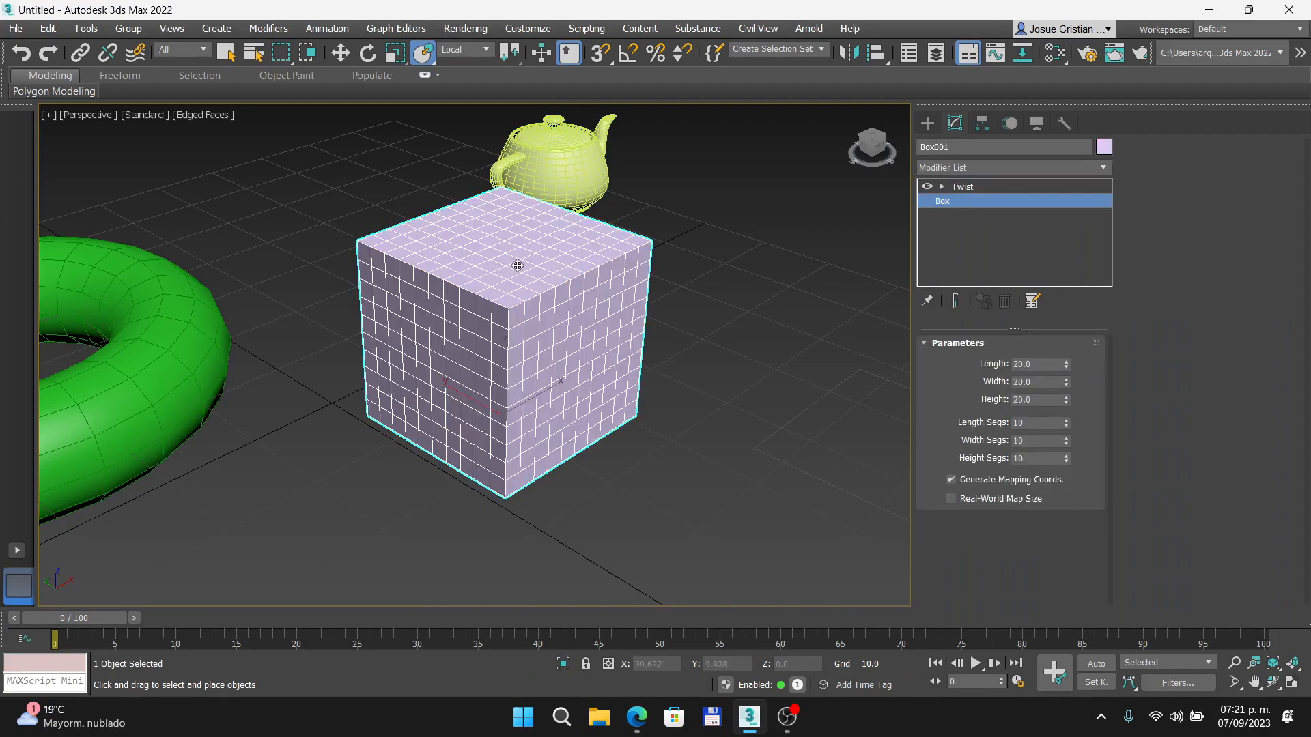
{"action": "left_click", "coordinate": [1040, 400]}
{"action": "type", "text": "50"}
{"action": "key", "text": "Return"}
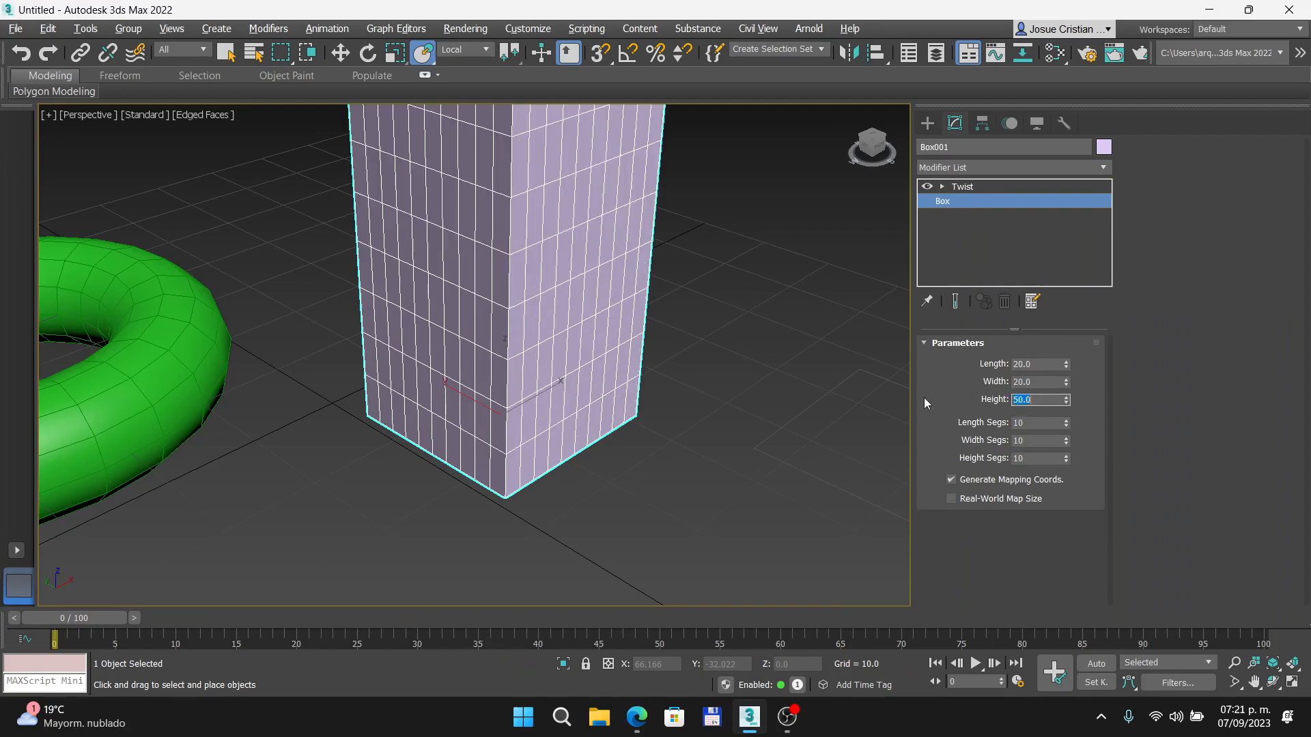
{"action": "scroll", "coordinate": [273, 451], "scroll_direction": "down", "scroll_amount": 5}
{"action": "scroll", "coordinate": [506, 398], "scroll_direction": "up", "scroll_amount": 7}
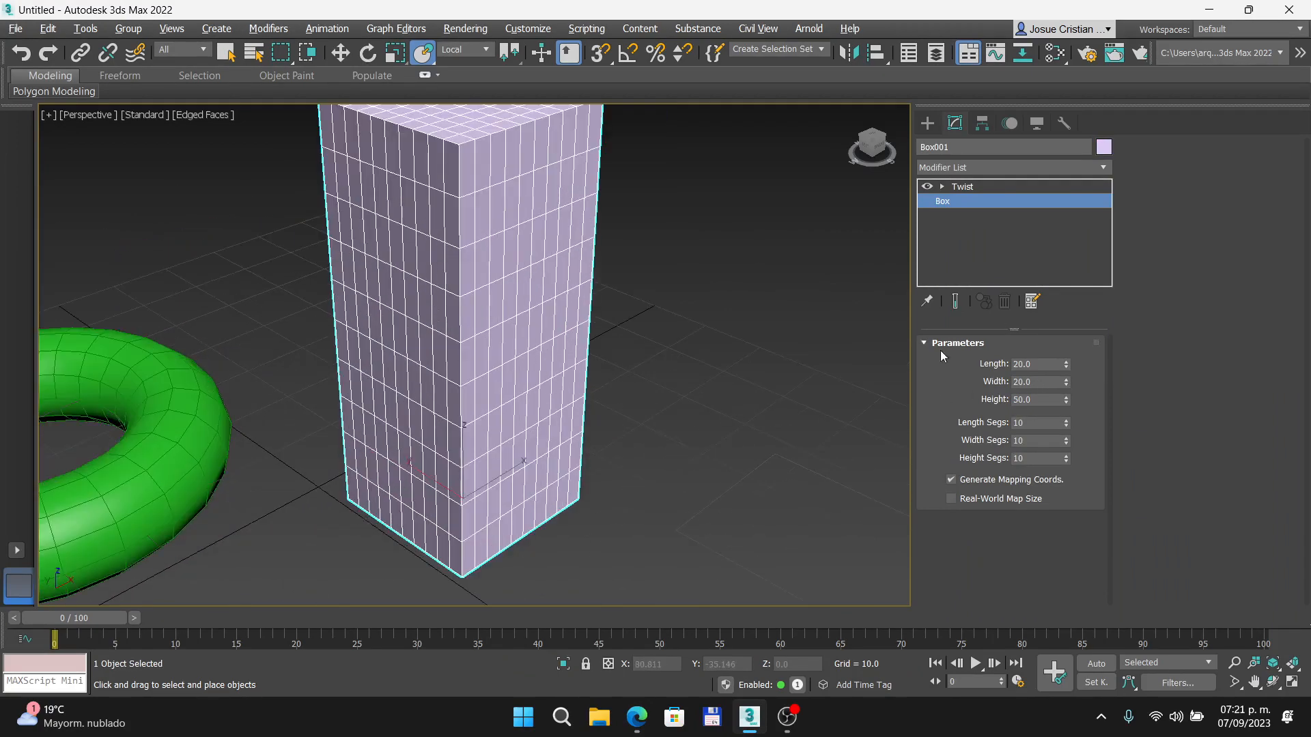
- Set the box's Twist modifier angle to 180
{"action": "left_click", "coordinate": [964, 187]}
{"action": "middle_click_drag", "start_coordinate": [606, 298], "coordinate": [692, 310]}
{"action": "double_click", "coordinate": [1024, 375]}
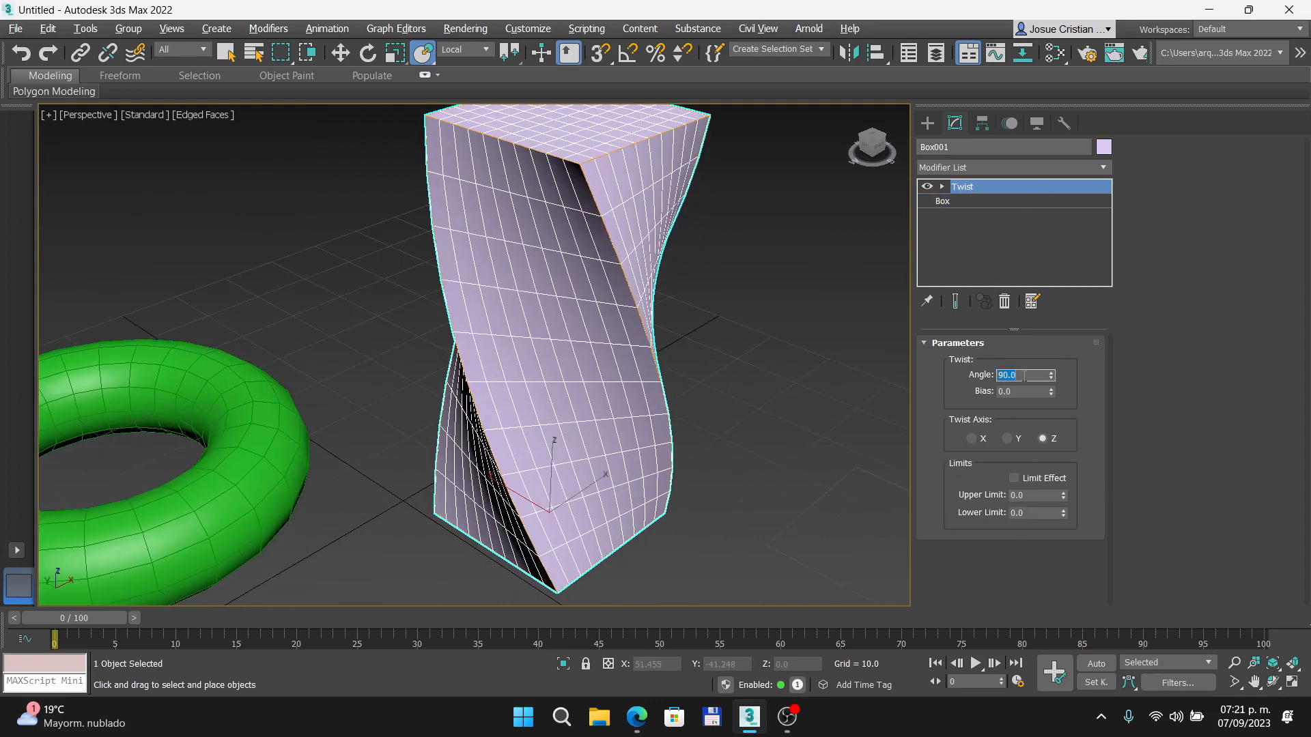
{"action": "type", "text": "360"}
{"action": "key", "text": "Return"}
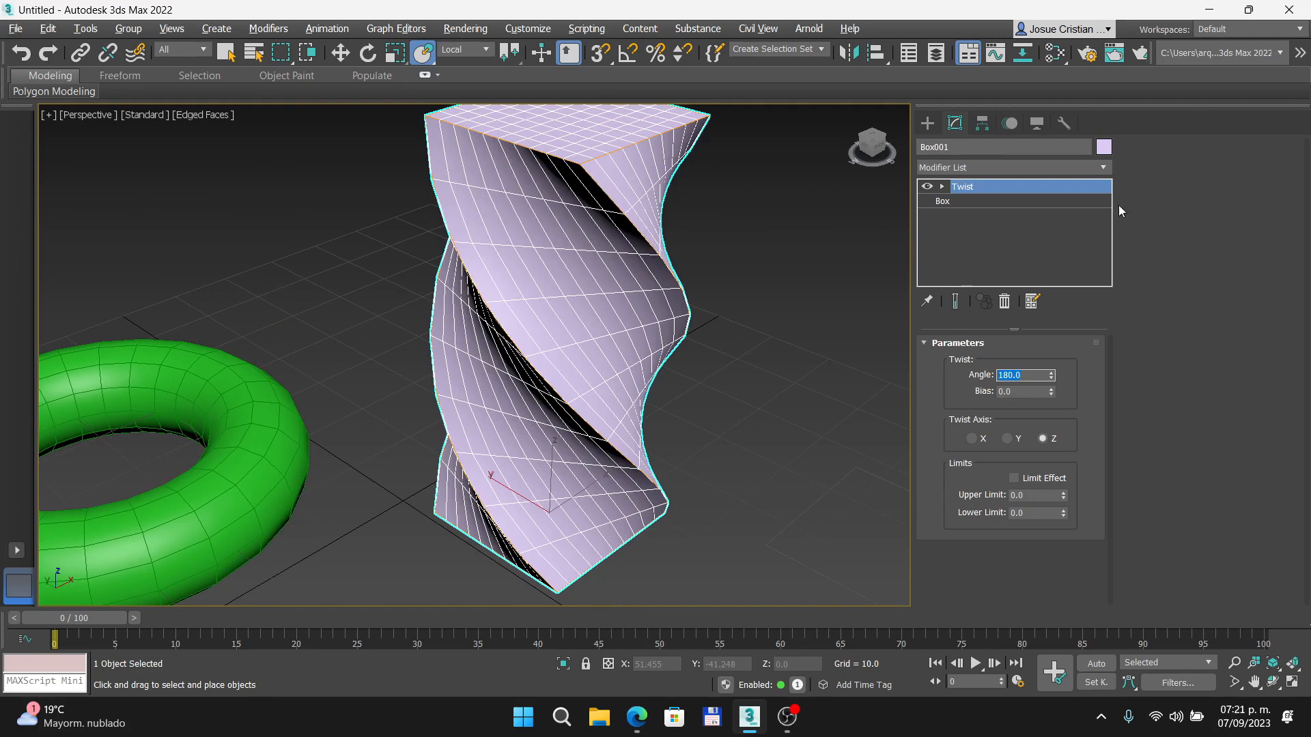
- Add a Bend modifier above the Twist on the box and set its bend angle to 90
{"action": "left_click", "coordinate": [1103, 168]}
{"action": "left_click_drag", "start_coordinate": [1105, 181], "coordinate": [1091, 324]}
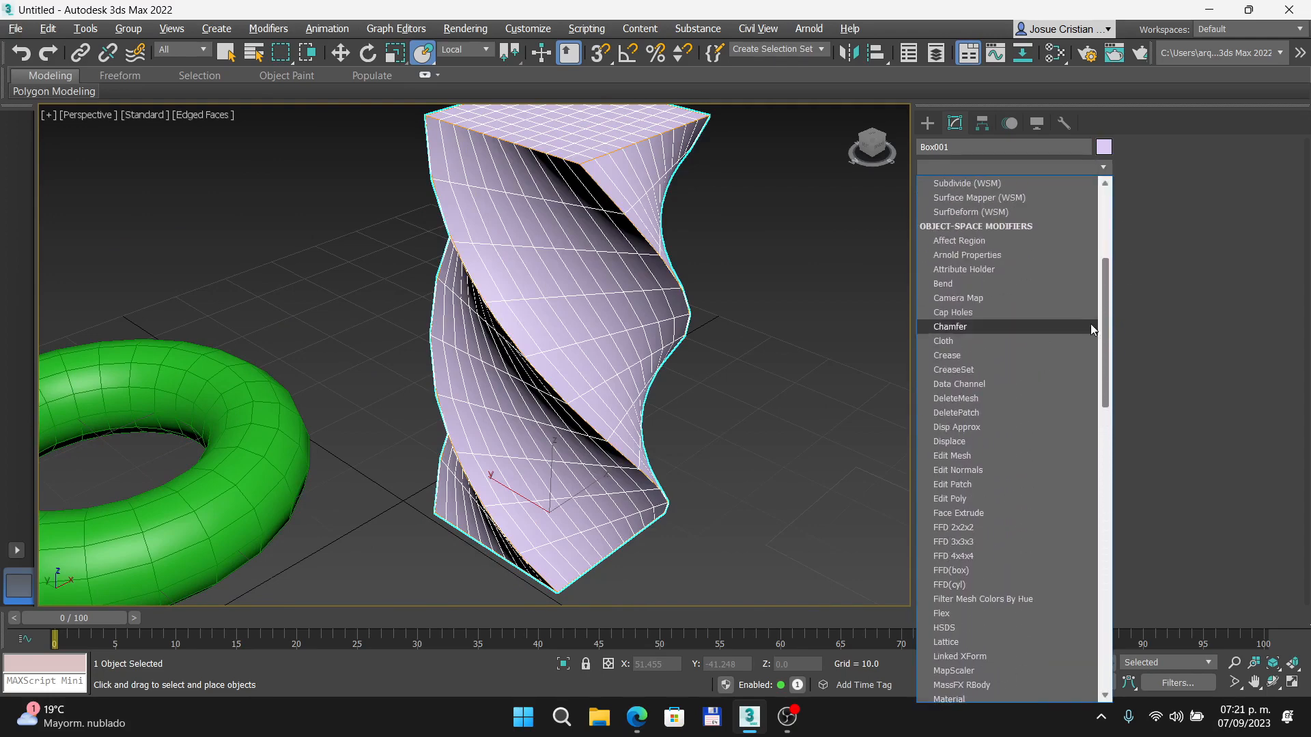
{"action": "left_click", "coordinate": [978, 283]}
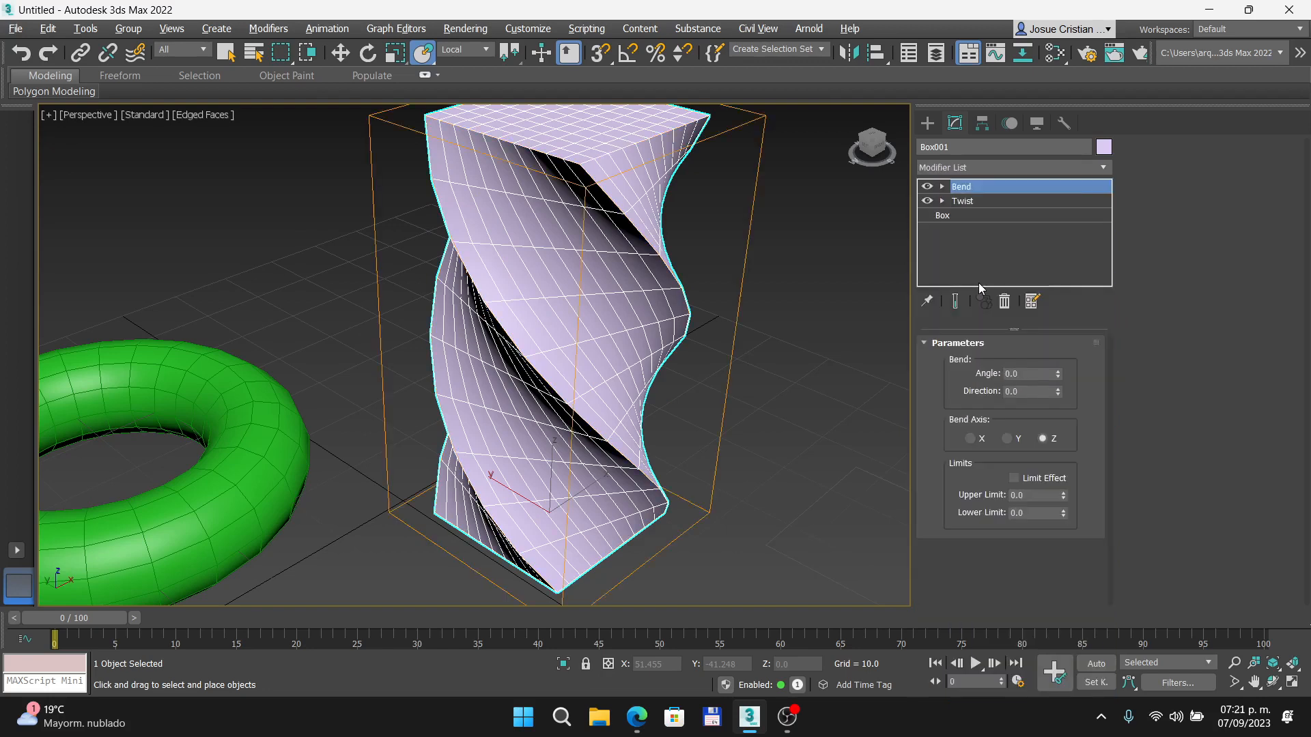
{"action": "double_click", "coordinate": [1035, 378]}
{"action": "type", "text": "90"}
{"action": "key", "text": "Return"}
{"action": "scroll", "coordinate": [460, 407], "scroll_direction": "down", "scroll_amount": 3}
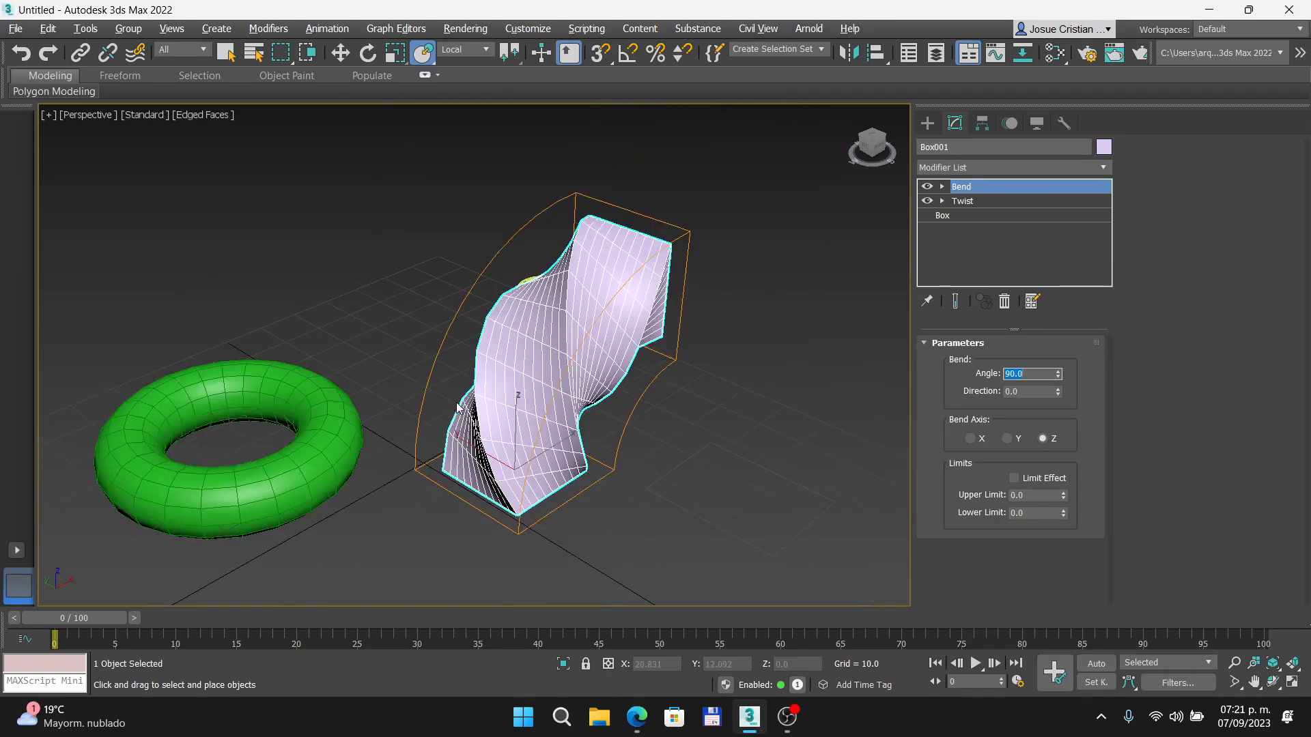
{"action": "middle_click_drag", "start_coordinate": [510, 419], "coordinate": [420, 379], "text": "alt"}
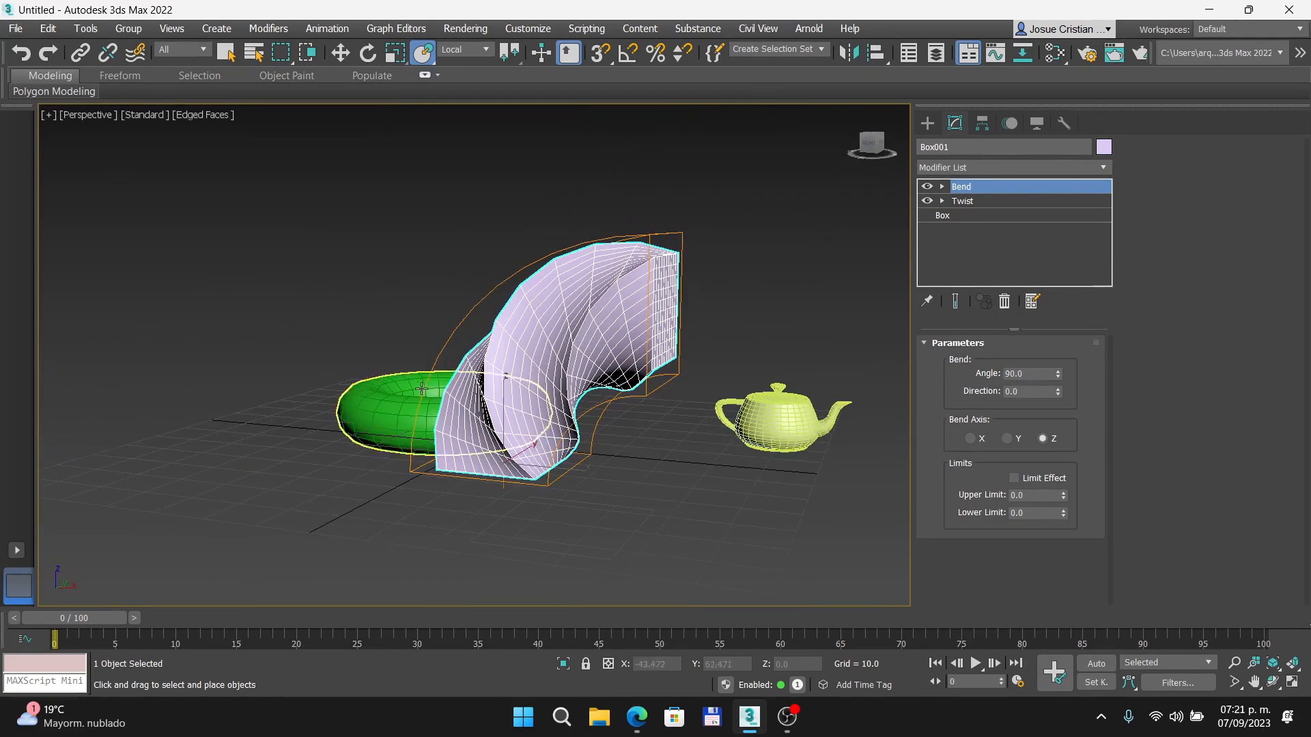
{"action": "left_click", "coordinate": [668, 509]}
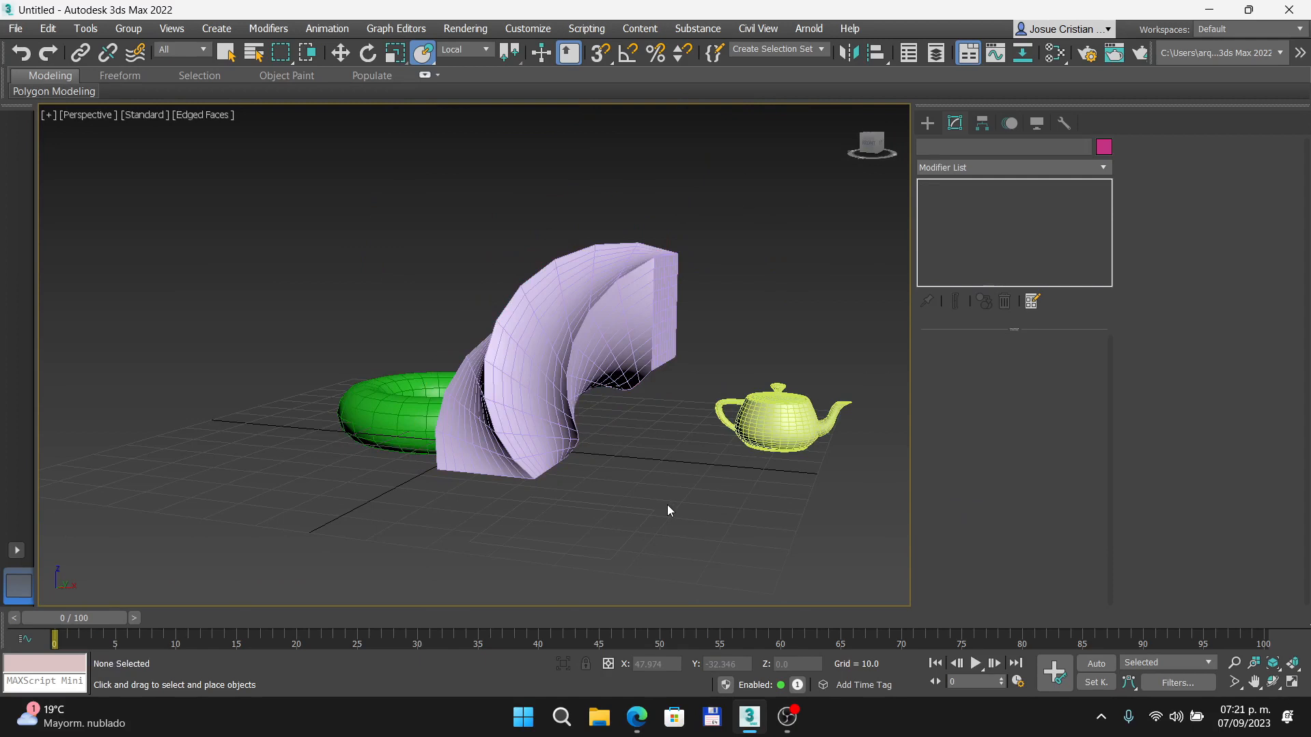
- Select the bent box and turn off its Bend and Twist modifiers in the stack
{"action": "left_click", "coordinate": [682, 281]}
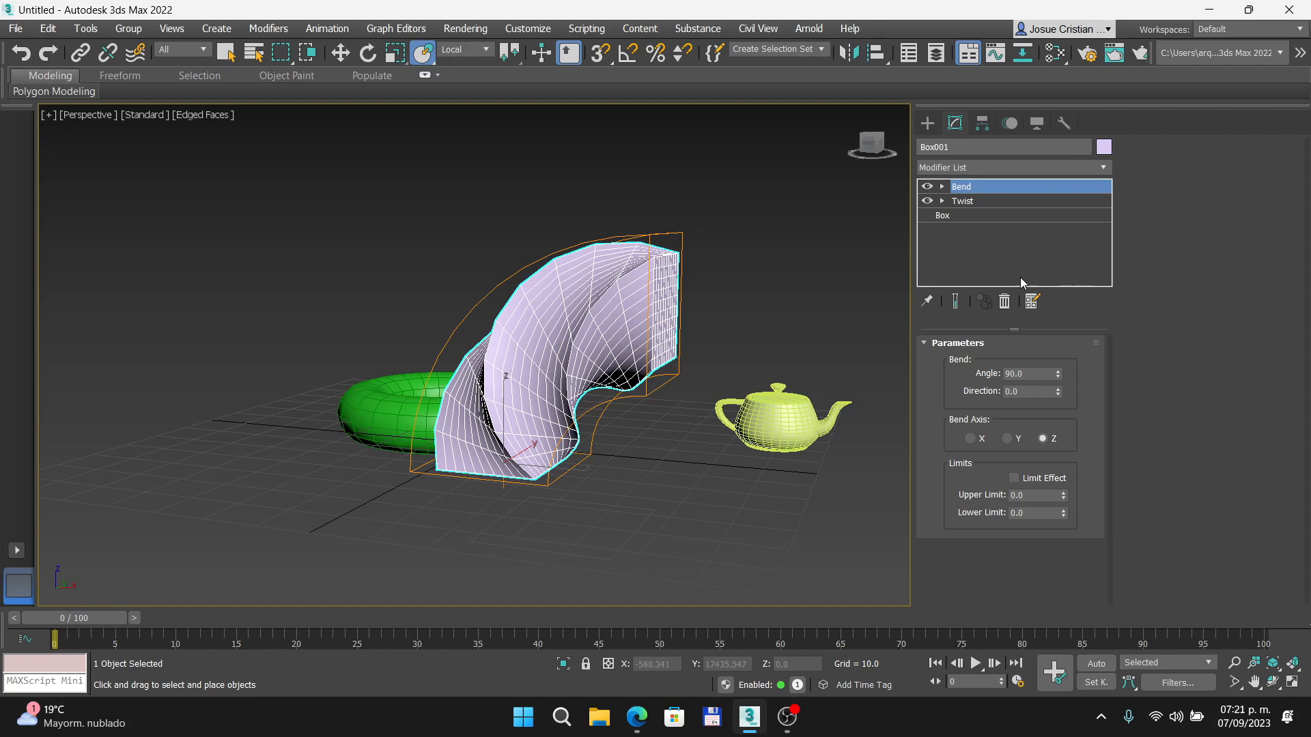
{"action": "left_click", "coordinate": [926, 187]}
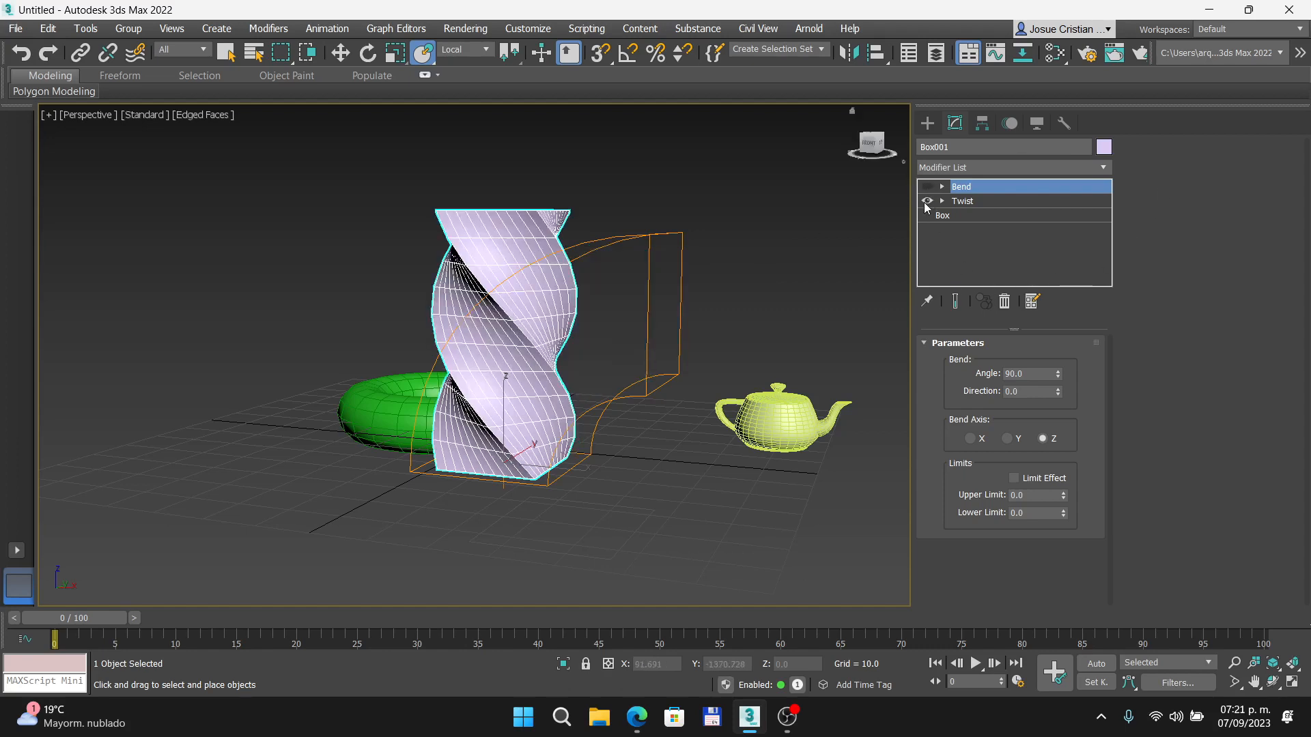
{"action": "left_click", "coordinate": [927, 201]}
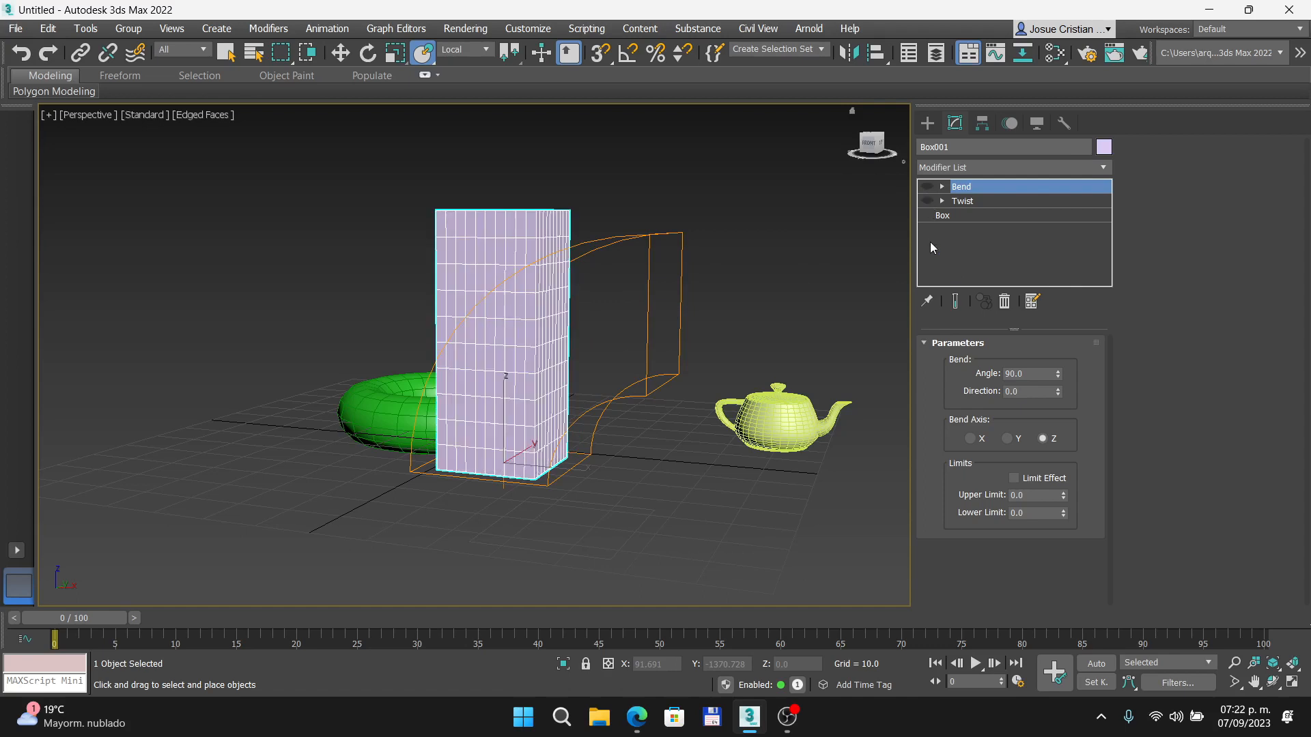
{"action": "left_click", "coordinate": [970, 241]}
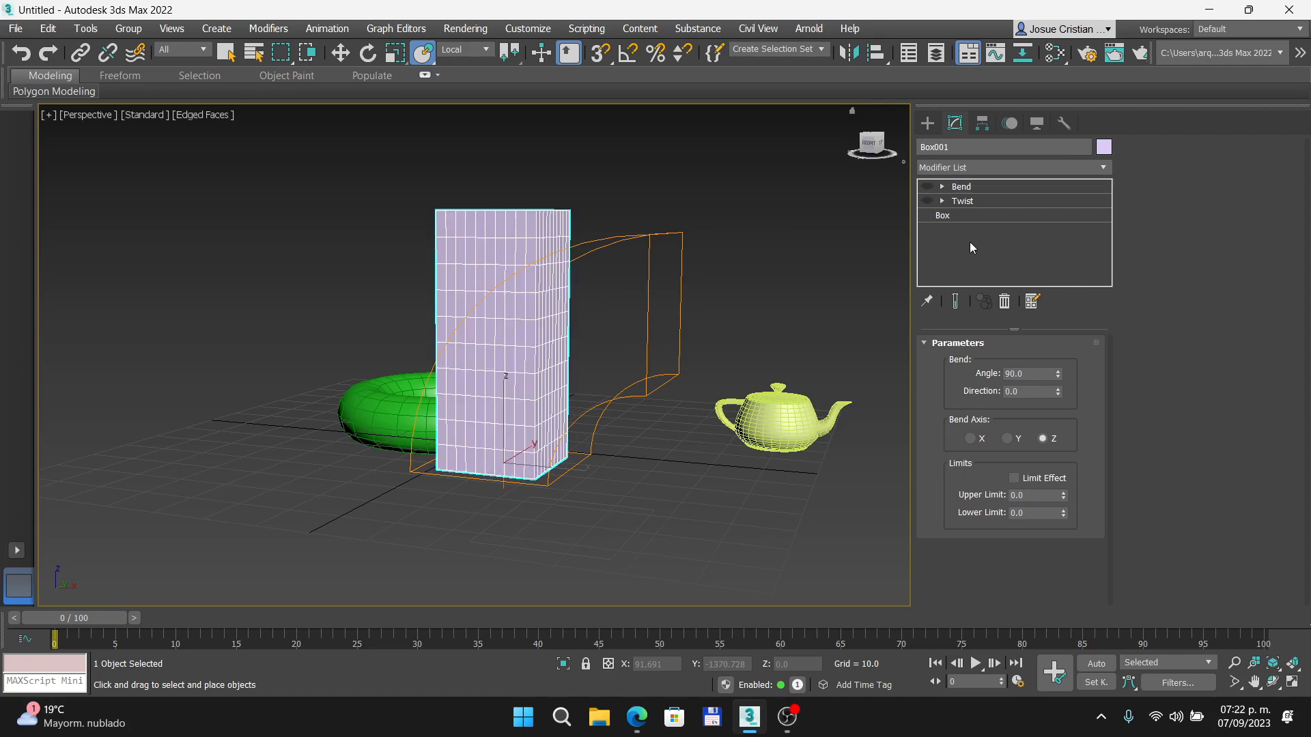
- Turn the box's Twist and Bend modifiers back on and reselect the Bend level in the stack
{"action": "left_click", "coordinate": [930, 216]}
{"action": "left_click", "coordinate": [932, 232]}
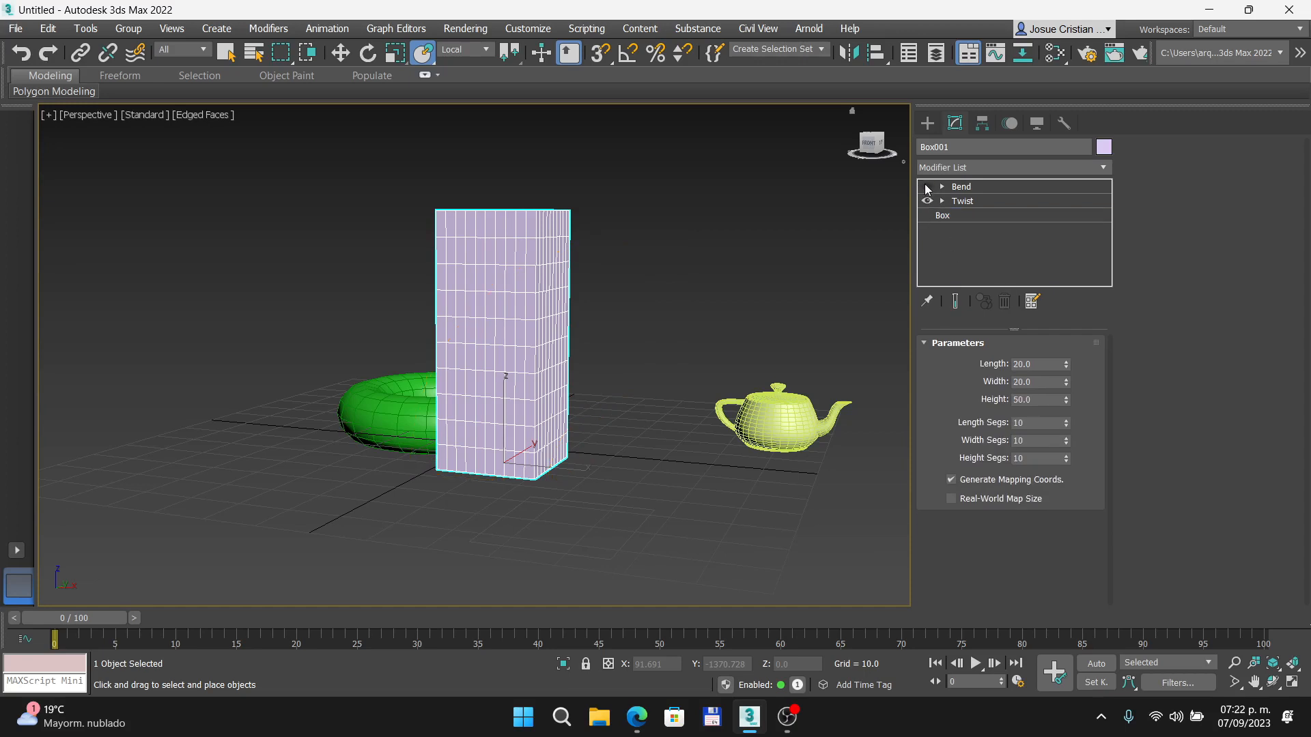
{"action": "left_click", "coordinate": [953, 215]}
{"action": "left_click", "coordinate": [959, 187]}
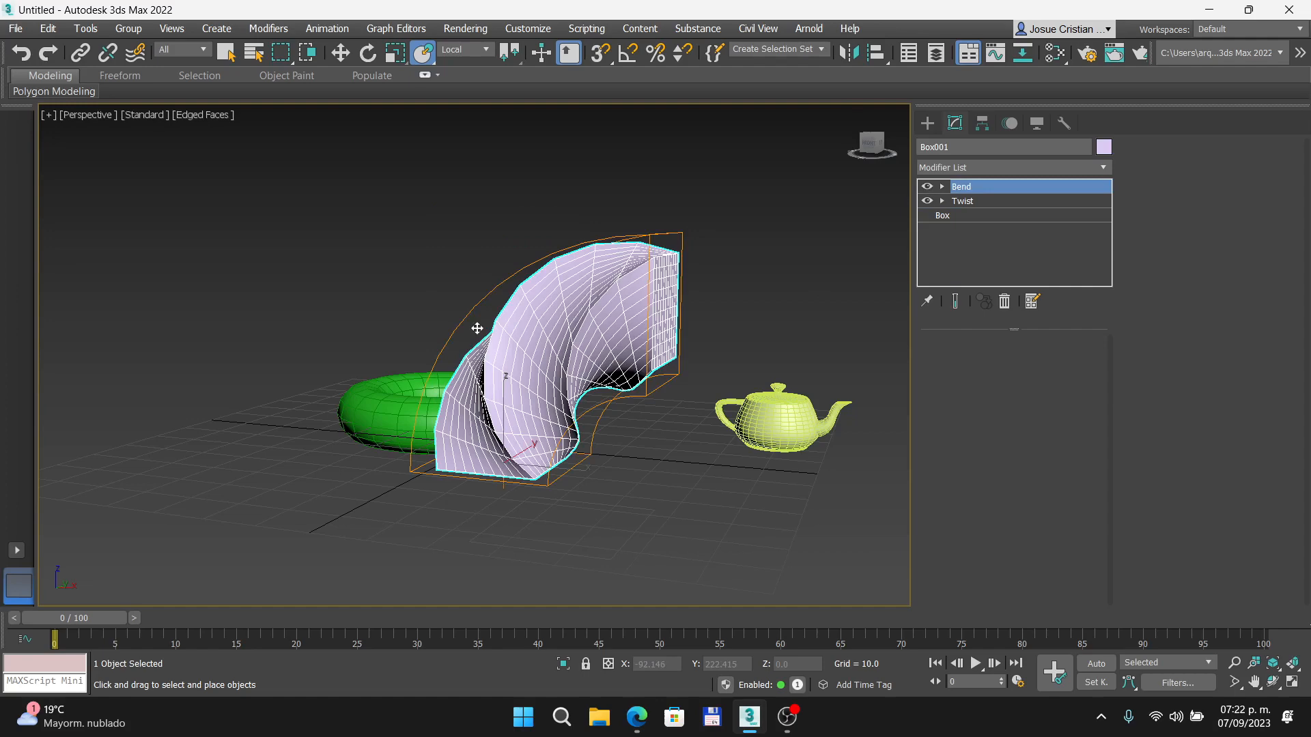
{"action": "left_click", "coordinate": [792, 295]}
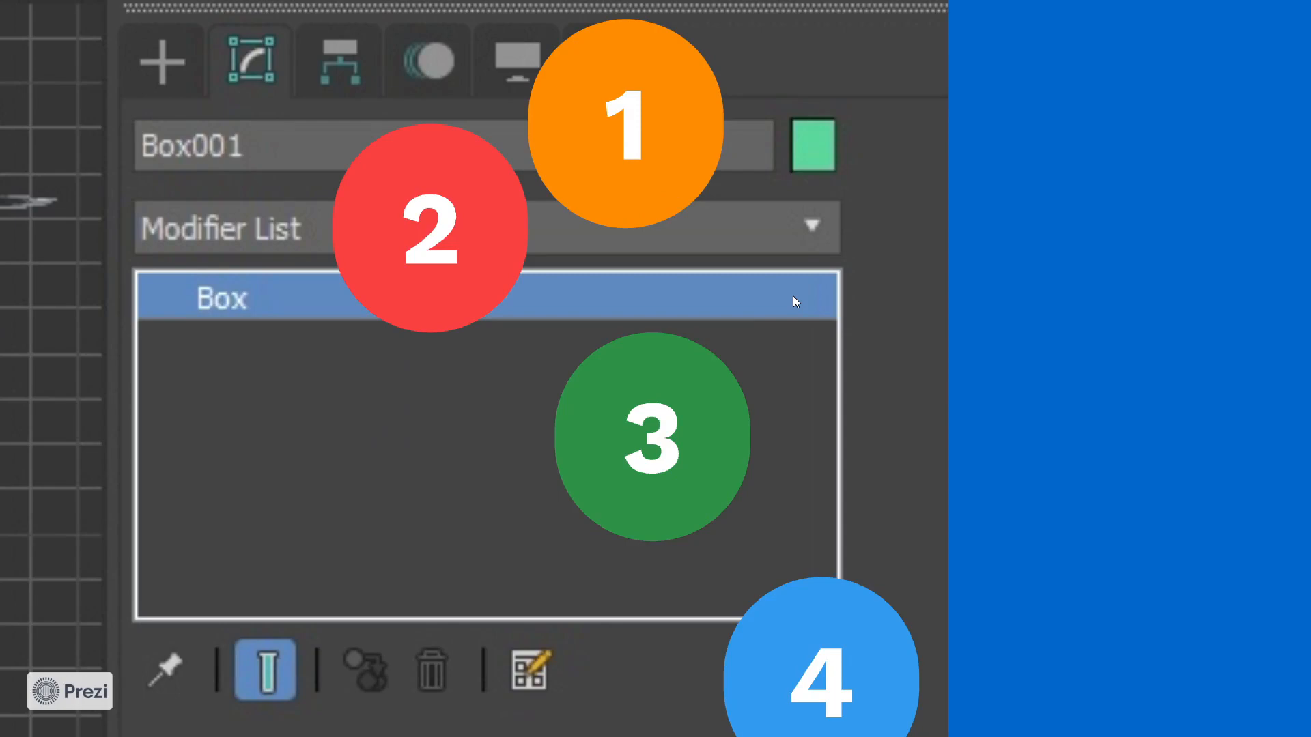
{"action": "key", "text": "Right"}
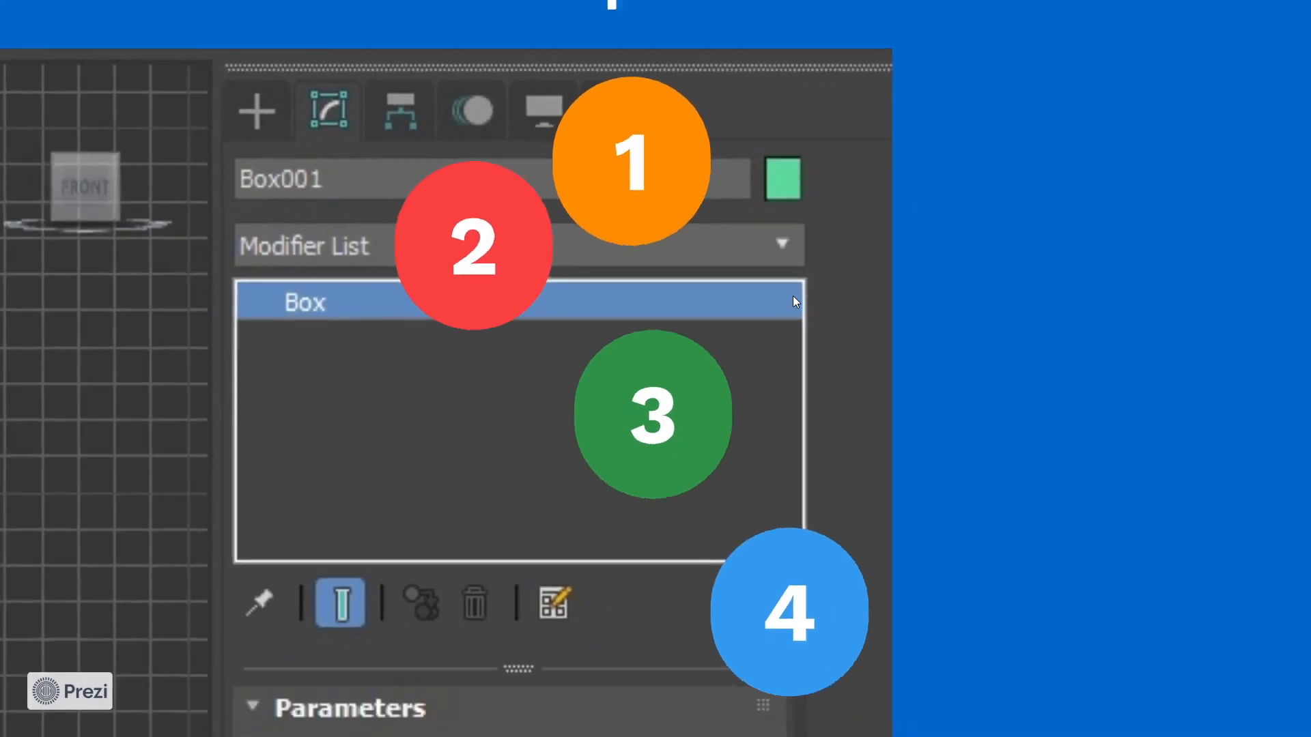
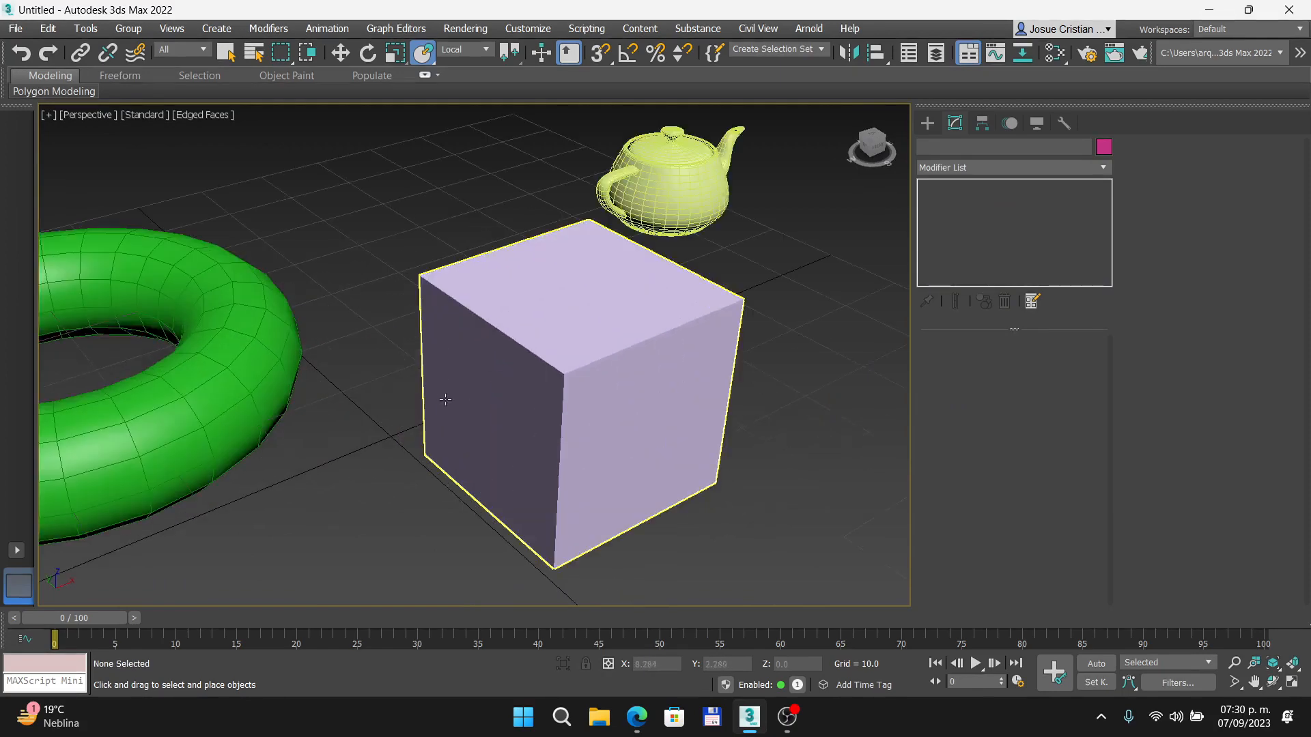
- Place the box at absolute world position X 12, Y 20 using the Move Transform Type-In
{"action": "scroll", "coordinate": [821, 408], "scroll_direction": "down", "scroll_amount": 3}
{"action": "left_click", "coordinate": [632, 454]}
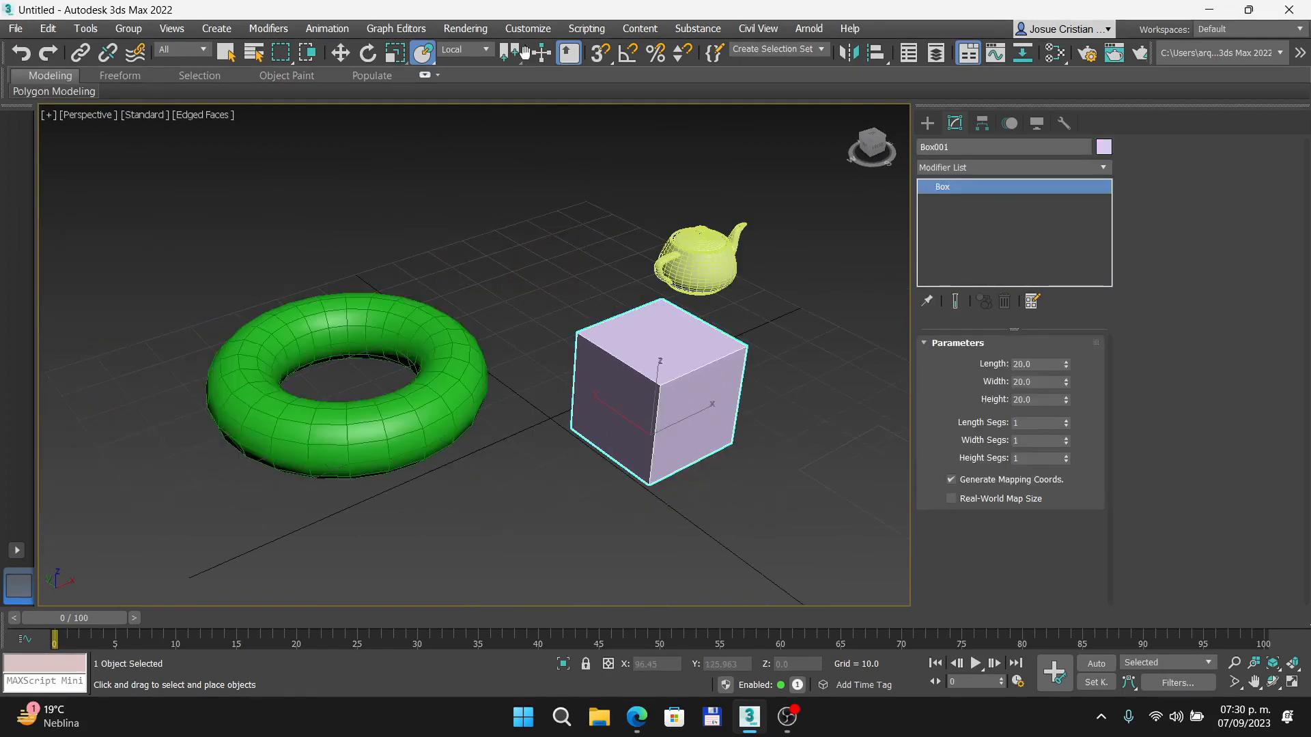
{"action": "right_click", "coordinate": [339, 53]}
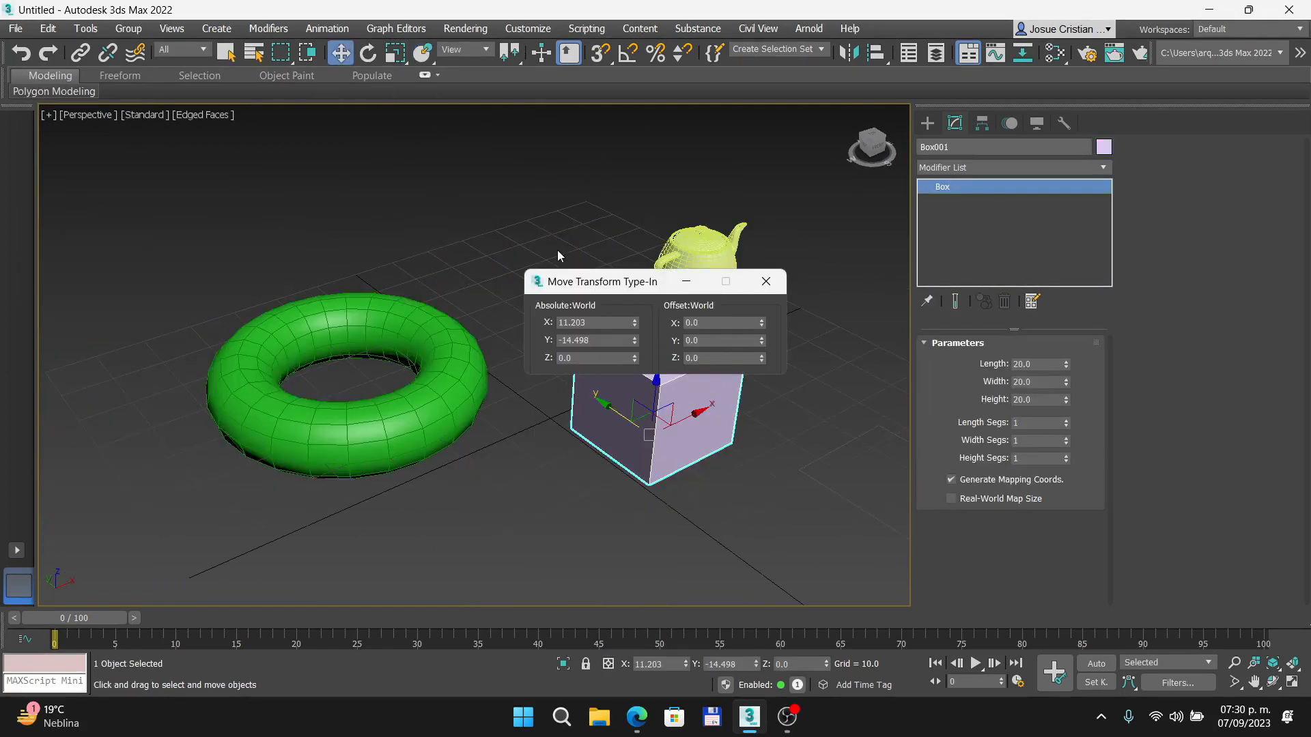
{"action": "left_click_drag", "start_coordinate": [547, 281], "coordinate": [399, 158]}
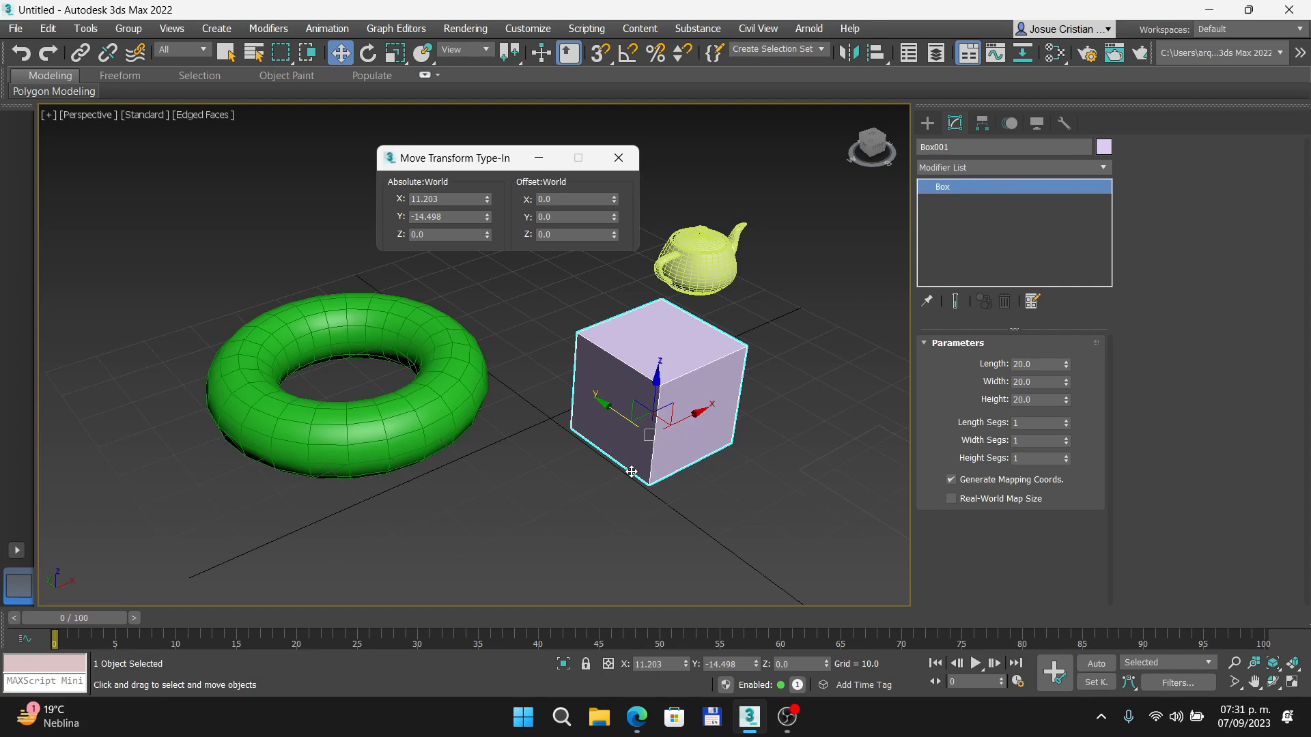
{"action": "double_click", "coordinate": [440, 199]}
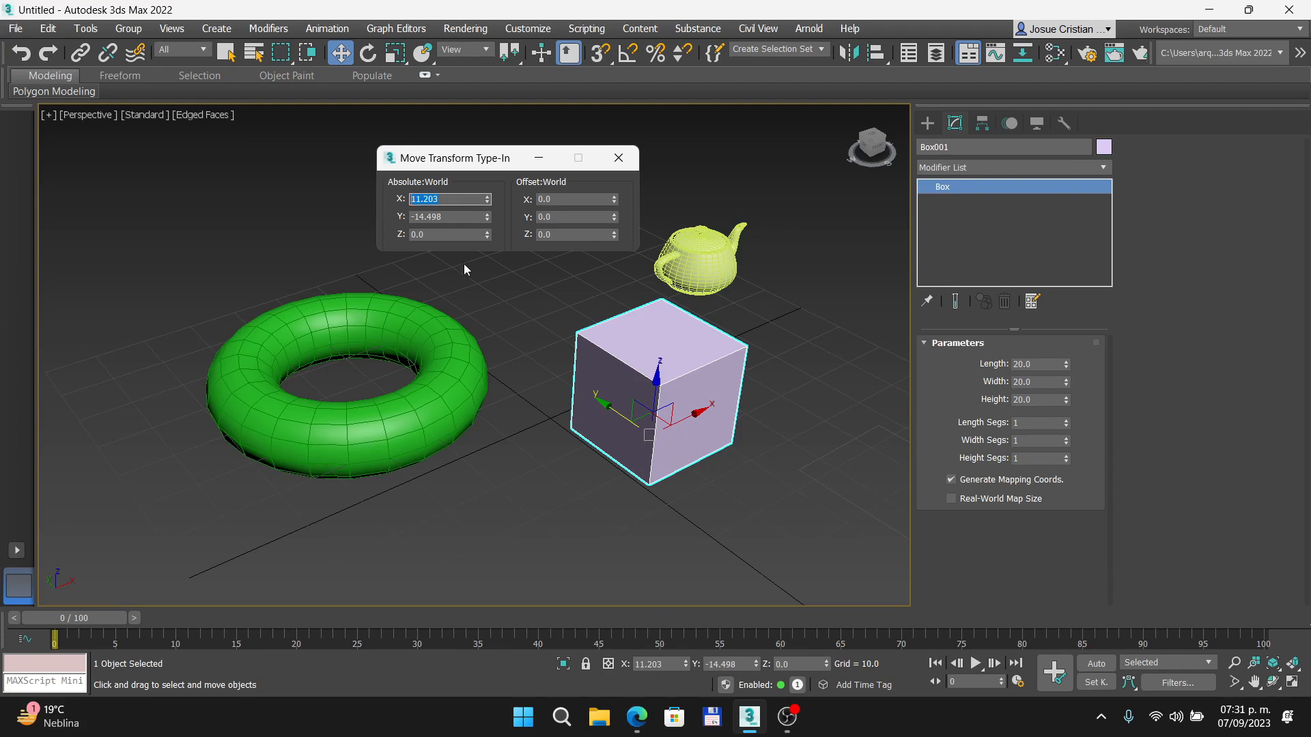
{"action": "type", "text": "12"}
{"action": "key", "text": "Return"}
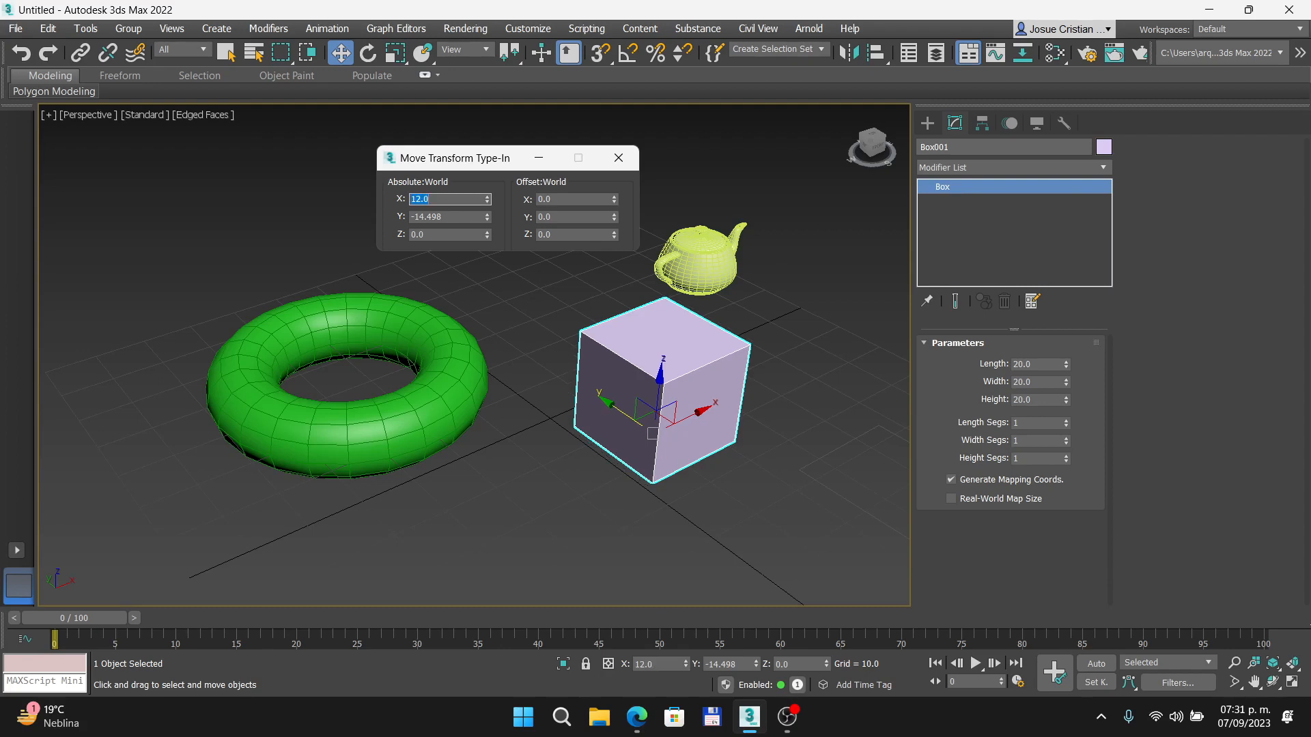
{"action": "key", "text": "Tab"}
{"action": "type", "text": "20"}
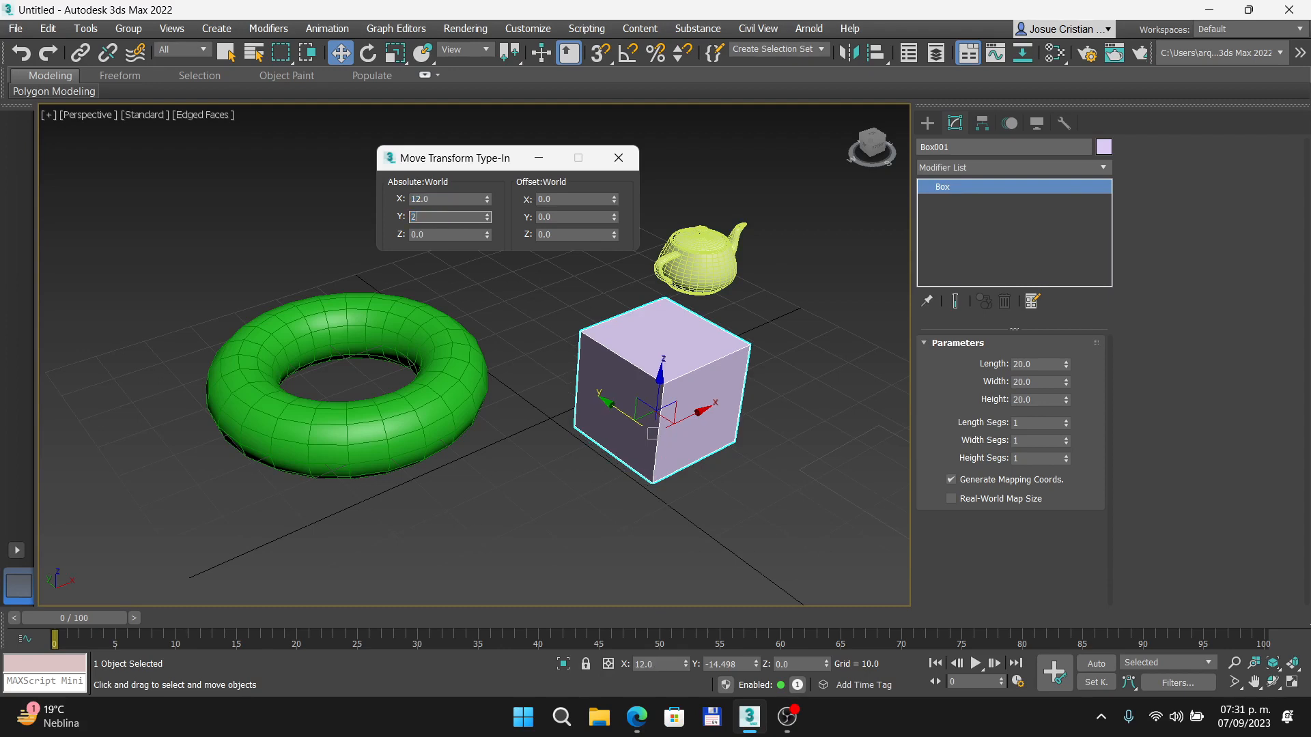
{"action": "key", "text": "Return"}
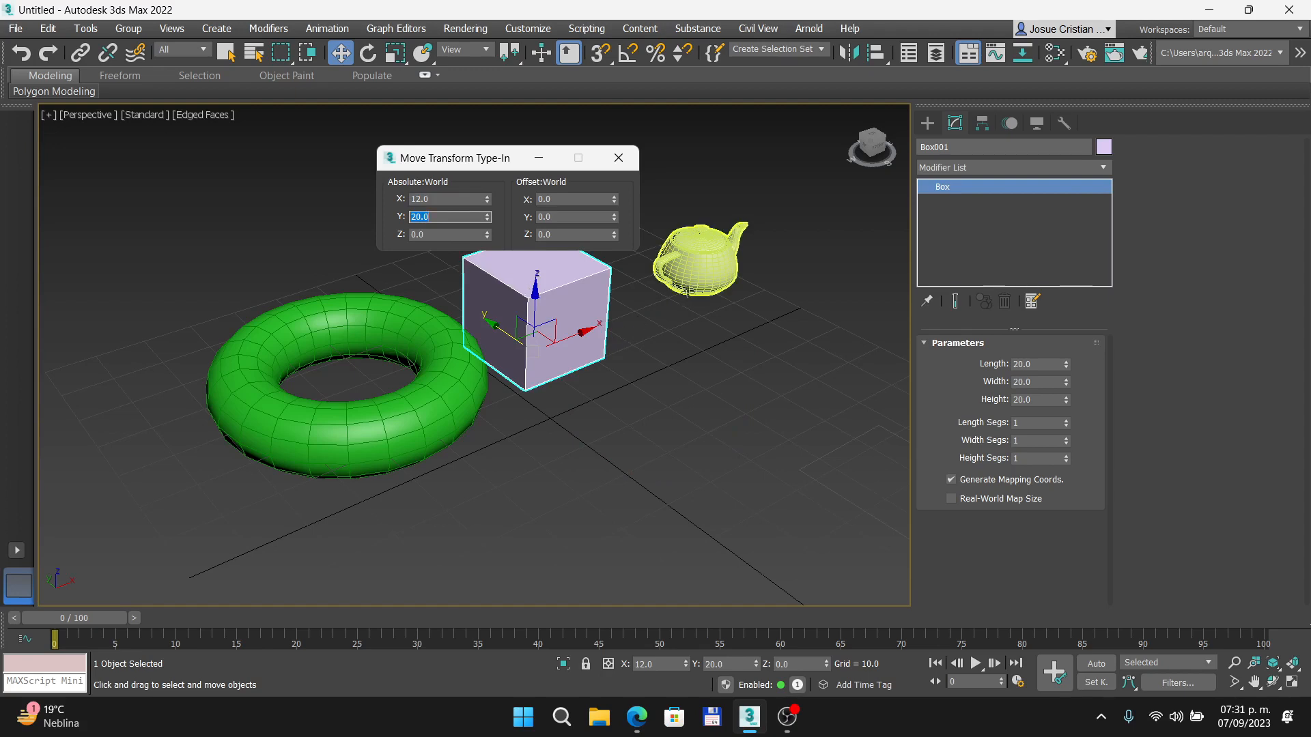
- Move the teapot freehand to about X 24, Y -6, and compare its world coordinates with the box's
{"action": "left_click", "coordinate": [695, 271]}
{"action": "left_click_drag", "start_coordinate": [694, 271], "coordinate": [675, 379]}
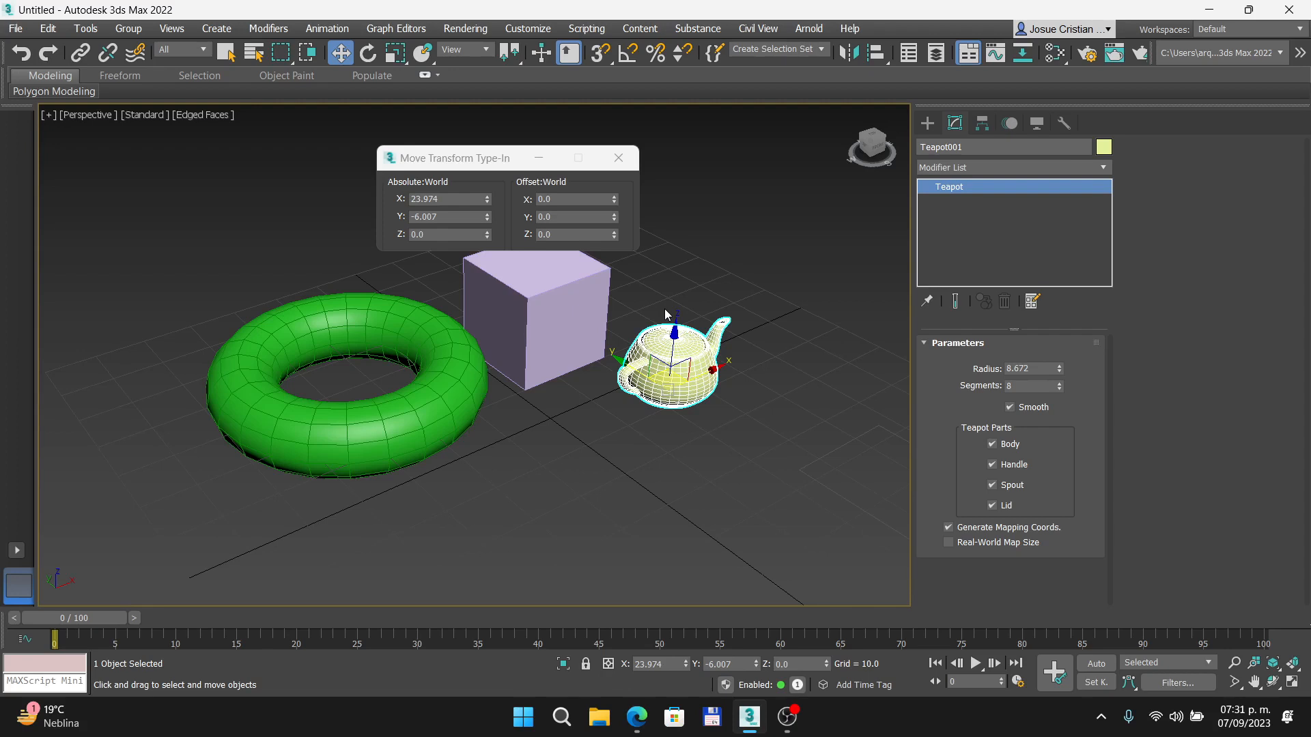
{"action": "left_click", "coordinate": [518, 290]}
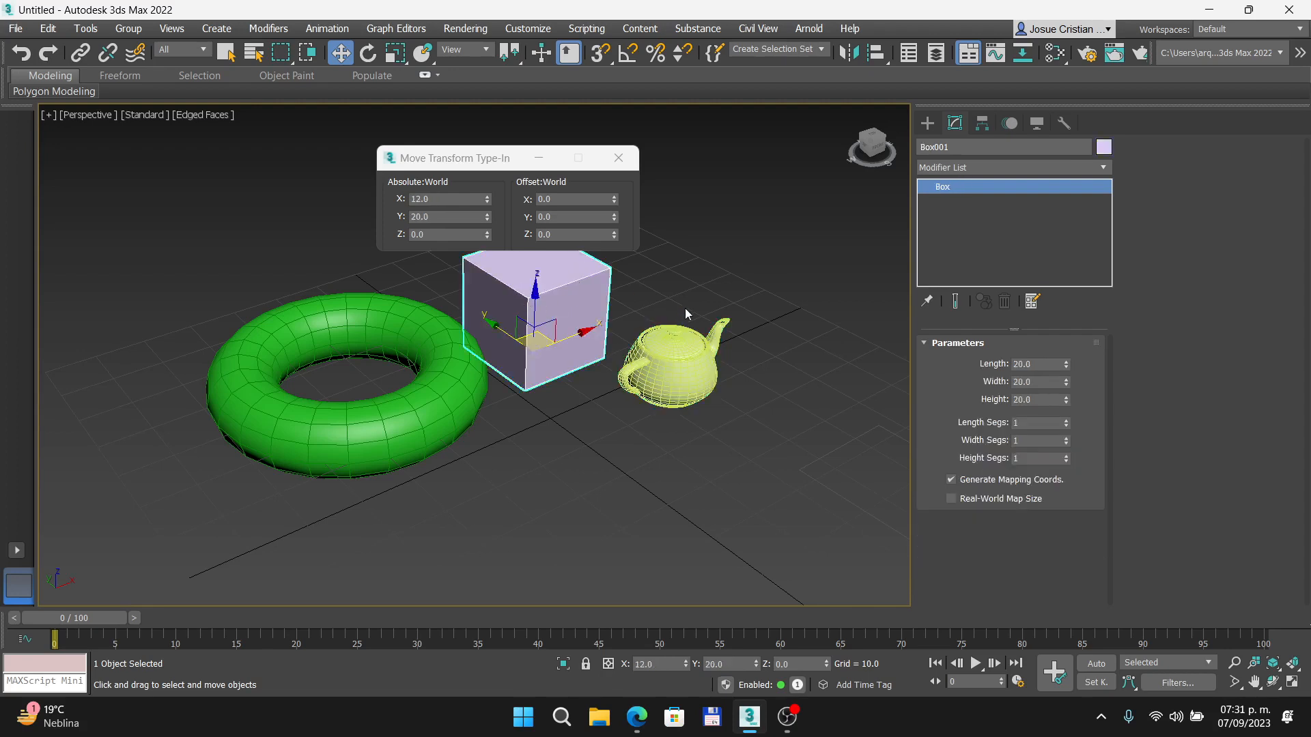
{"action": "left_click", "coordinate": [660, 361]}
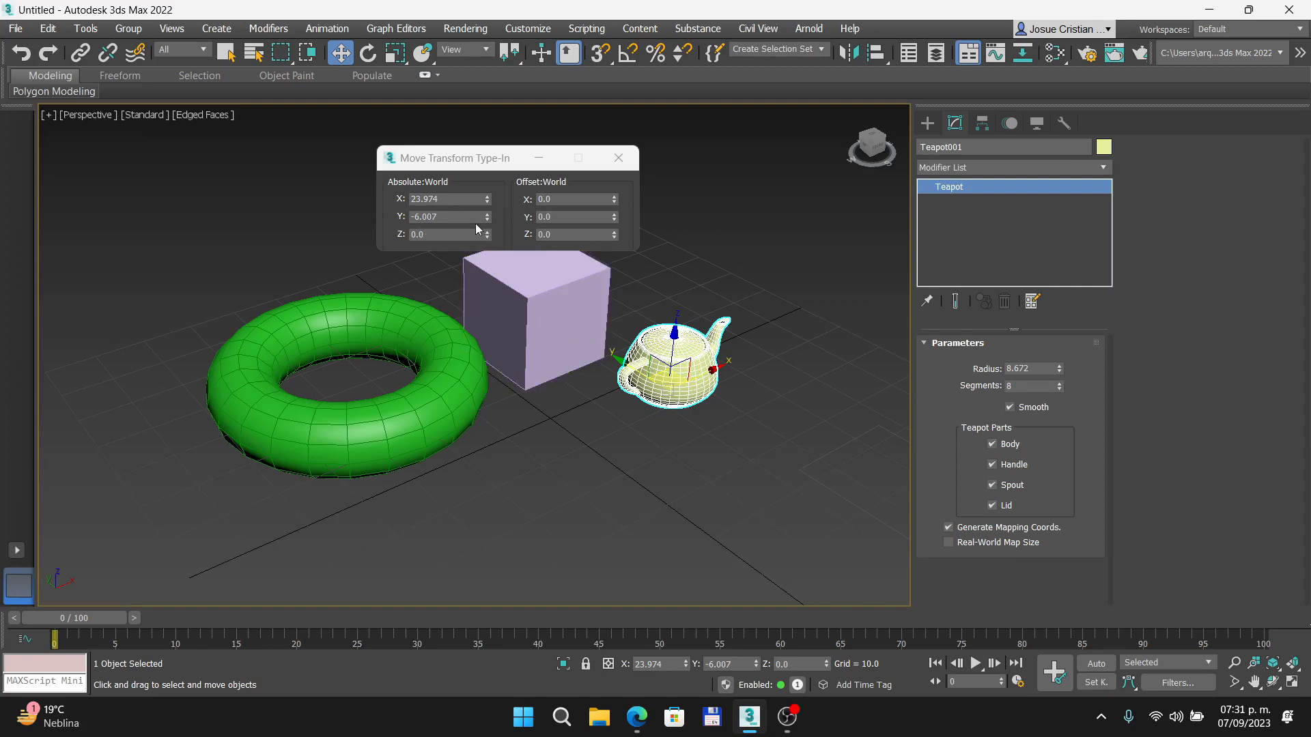
{"action": "left_click", "coordinate": [527, 288]}
{"action": "left_click", "coordinate": [654, 358]}
- Place the teapot on top of the box by setting its absolute world position to X 12, Y 20, Z 20
{"action": "double_click", "coordinate": [451, 198]}
{"action": "type", "text": "12"}
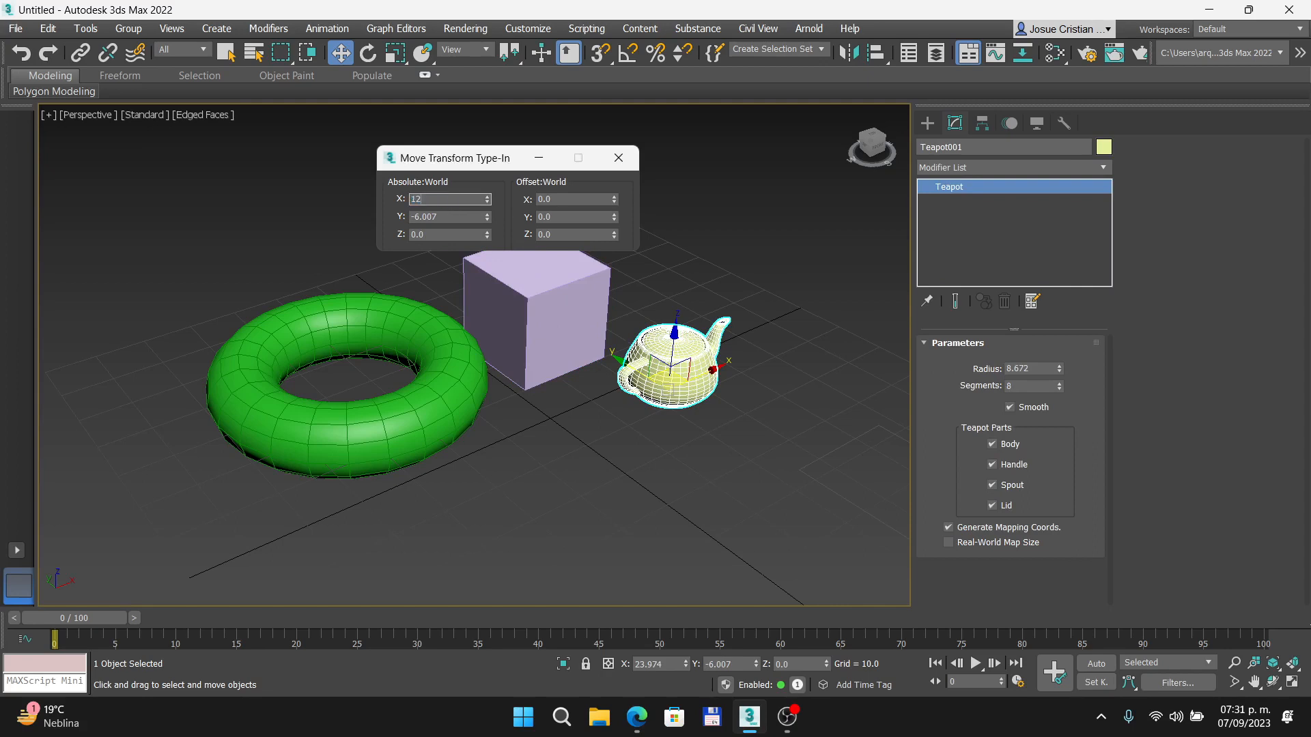
{"action": "key", "text": "Tab"}
{"action": "type", "text": "20"}
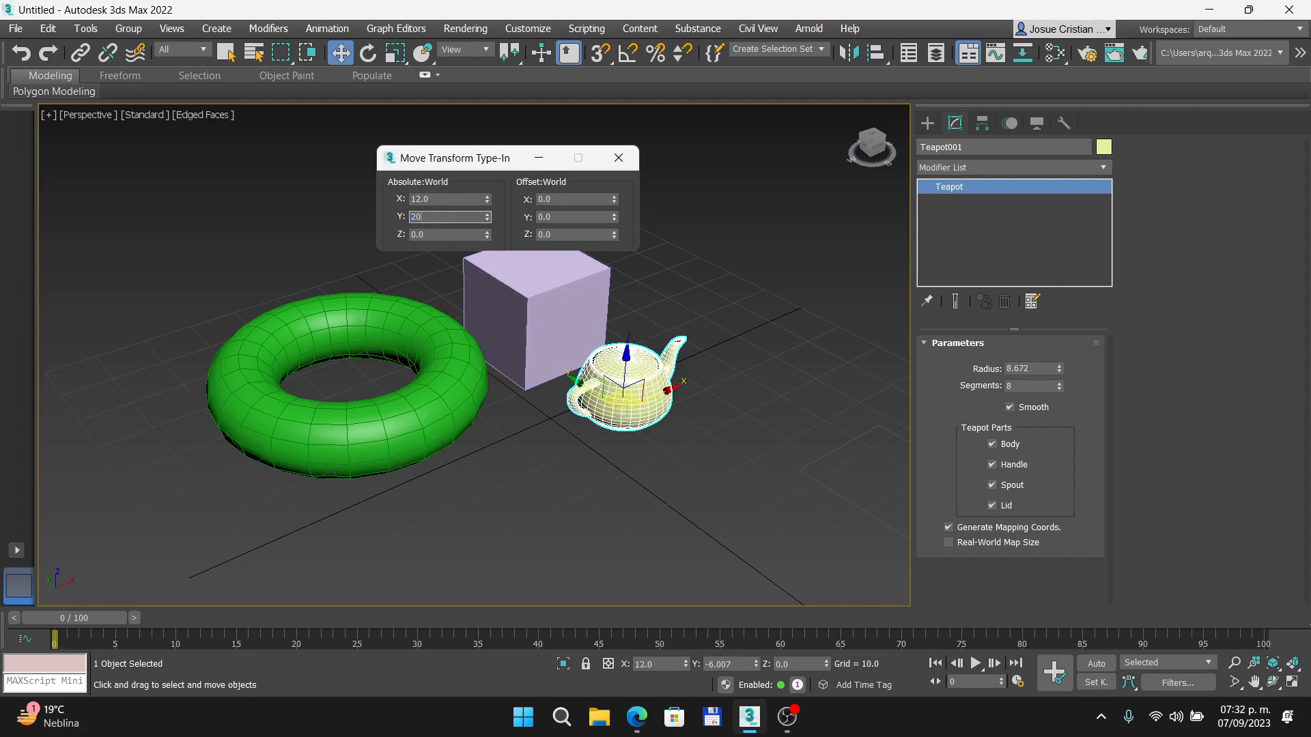
{"action": "type", "text": ".0"}
{"action": "key", "text": "Return"}
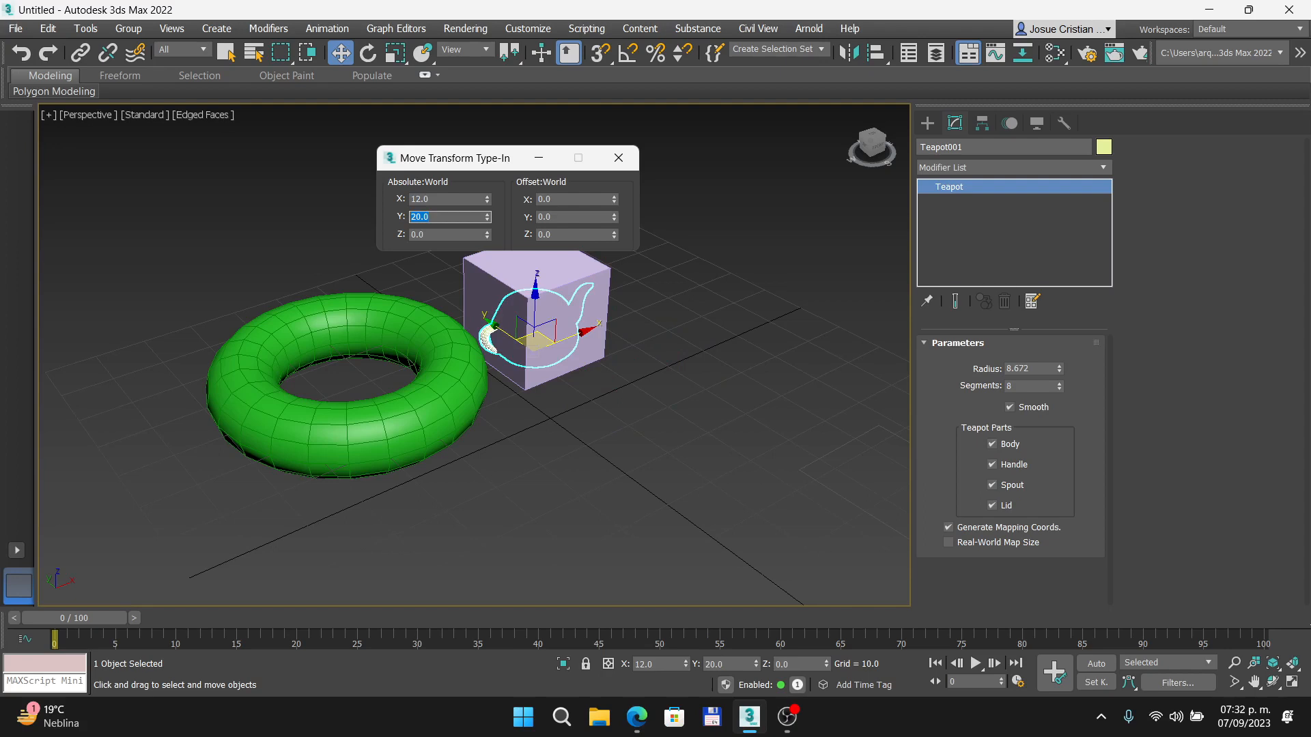
{"action": "key", "text": "Tab"}
{"action": "type", "text": "20"}
{"action": "key", "text": "Return"}
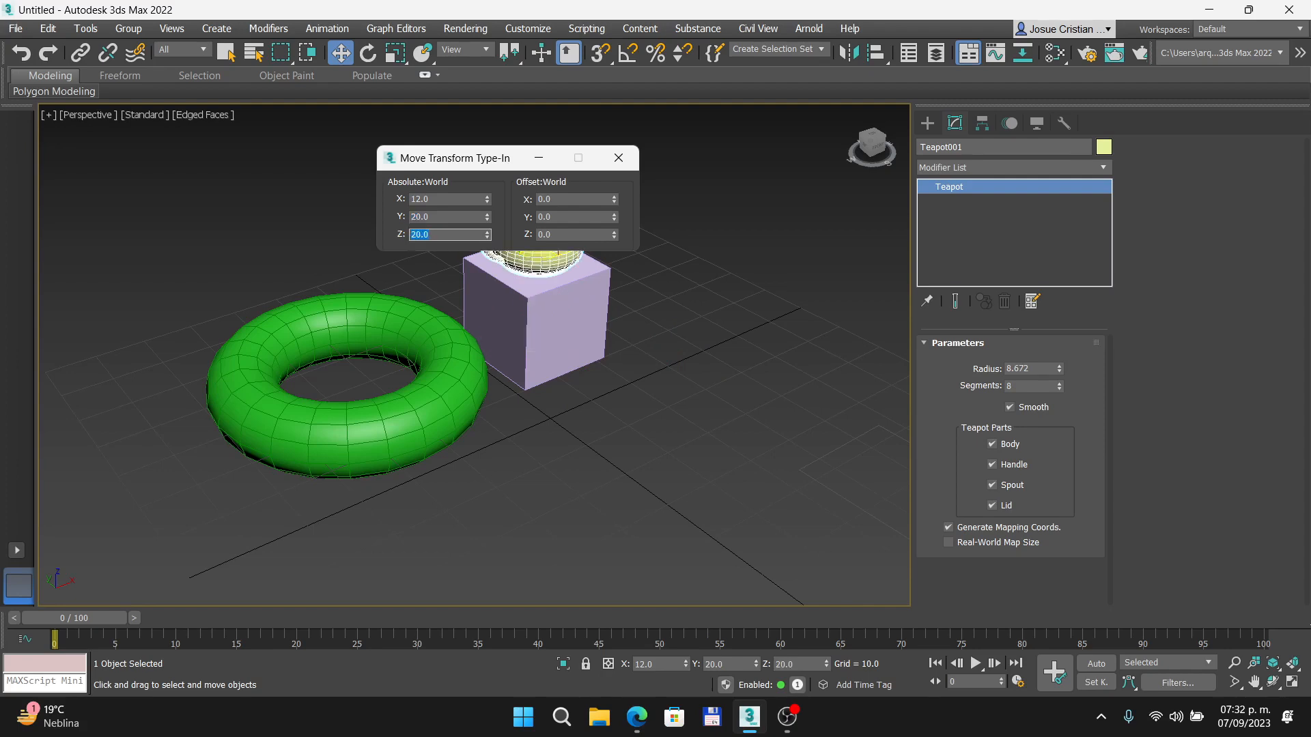
{"action": "left_click_drag", "start_coordinate": [469, 161], "coordinate": [276, 170]}
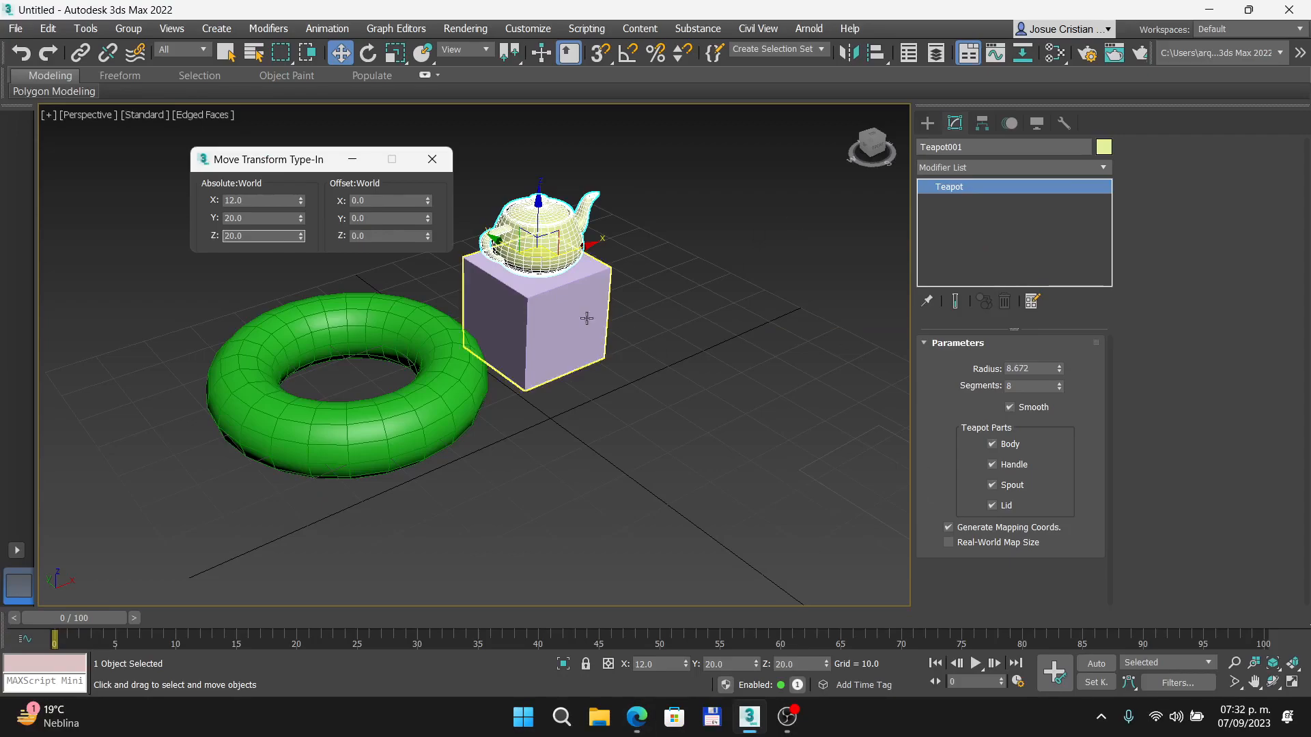
- Shift the teapot by a relative offset of 8 along the world X axis
{"action": "middle_click_drag", "start_coordinate": [561, 353], "coordinate": [757, 464]}
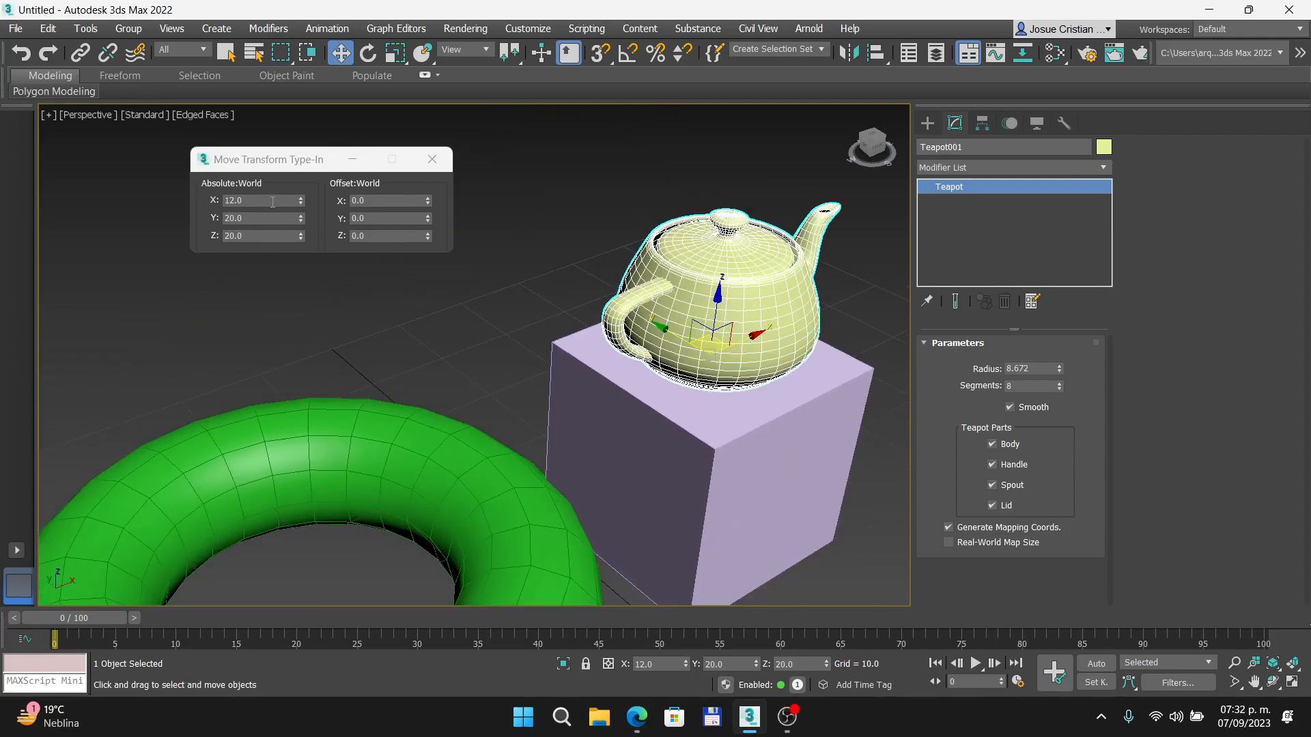
{"action": "left_click", "coordinate": [378, 203]}
{"action": "left_click", "coordinate": [378, 201]}
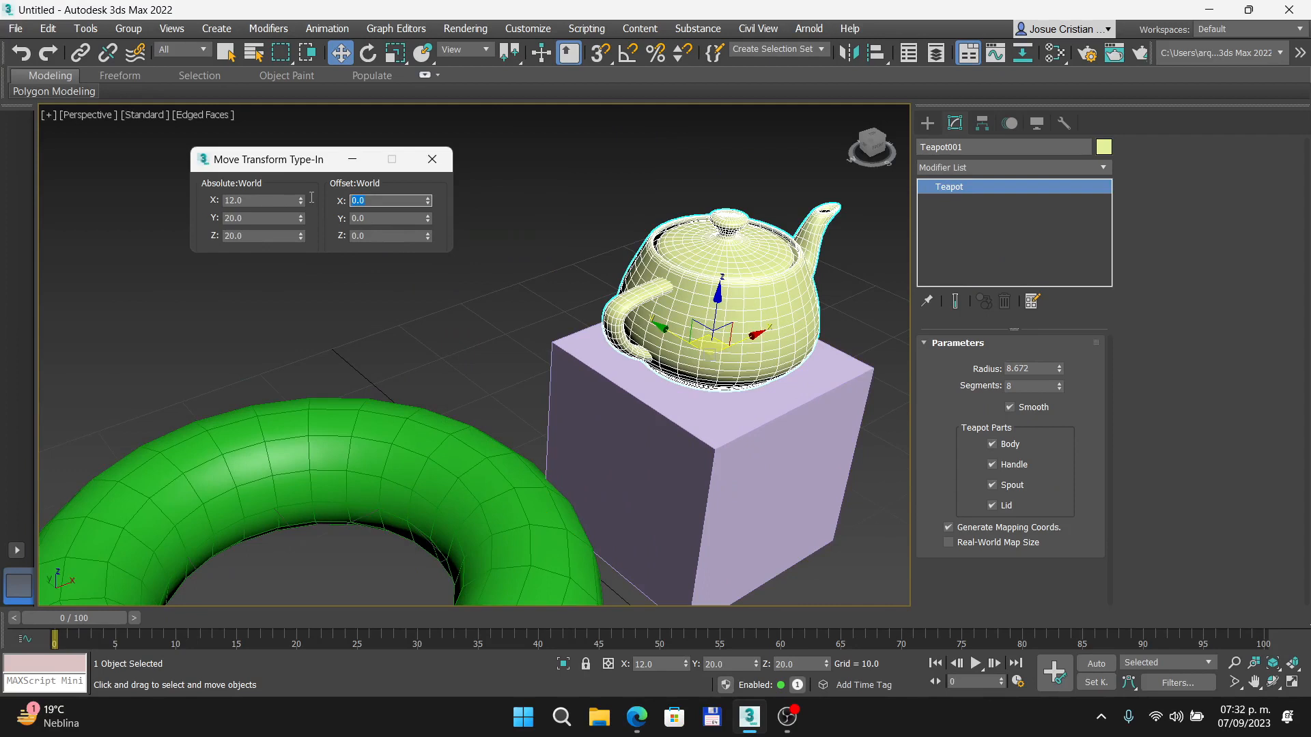
{"action": "type", "text": "8"}
{"action": "key", "text": "Return"}
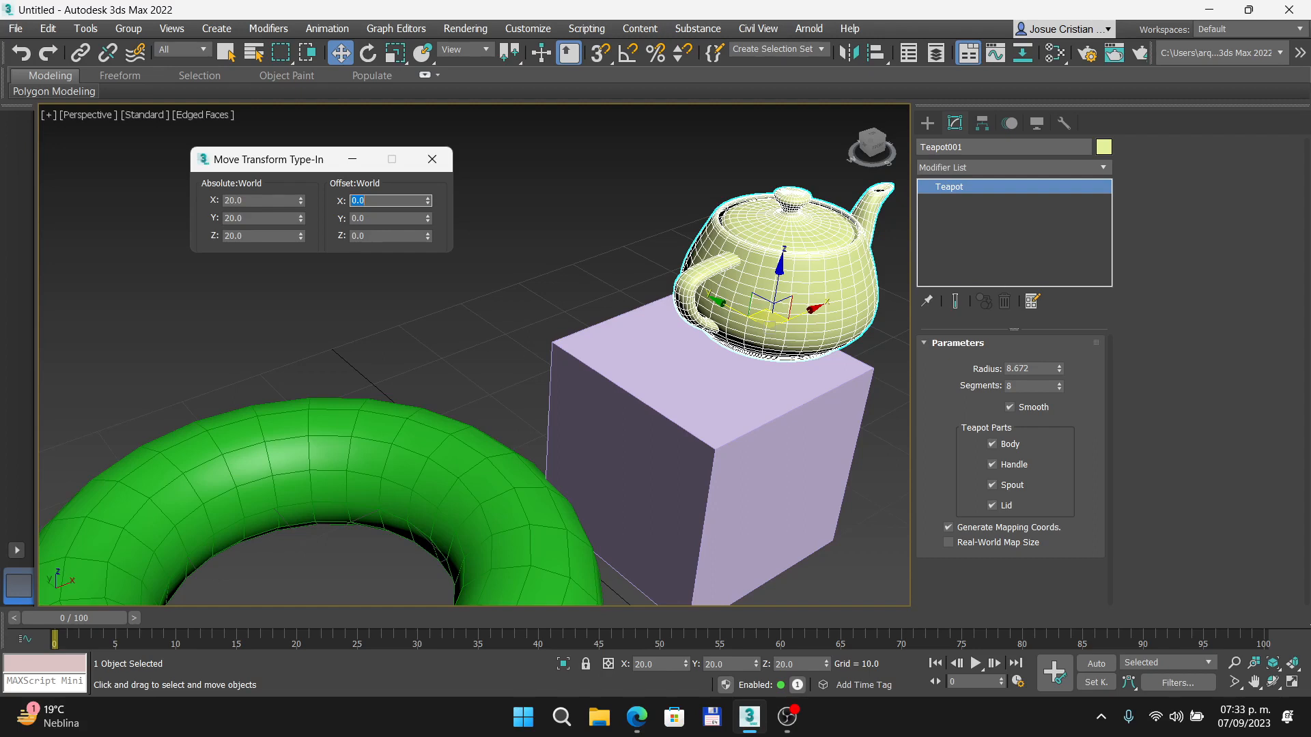
- Offset the teapot by another 10 along world X and by 5 along world Y
{"action": "type", "text": "10"}
{"action": "key", "text": "Return"}
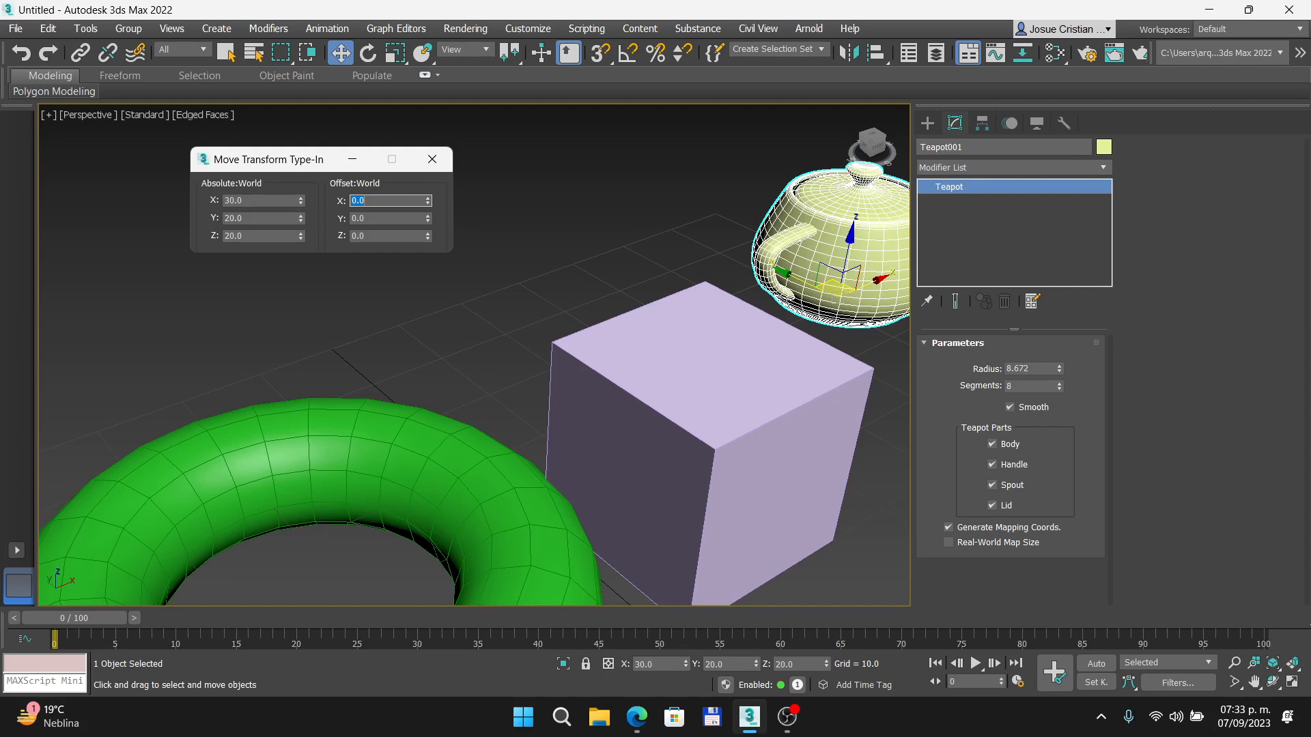
{"action": "key", "text": "Tab"}
{"action": "type", "text": "5"}
{"action": "key", "text": "Return"}
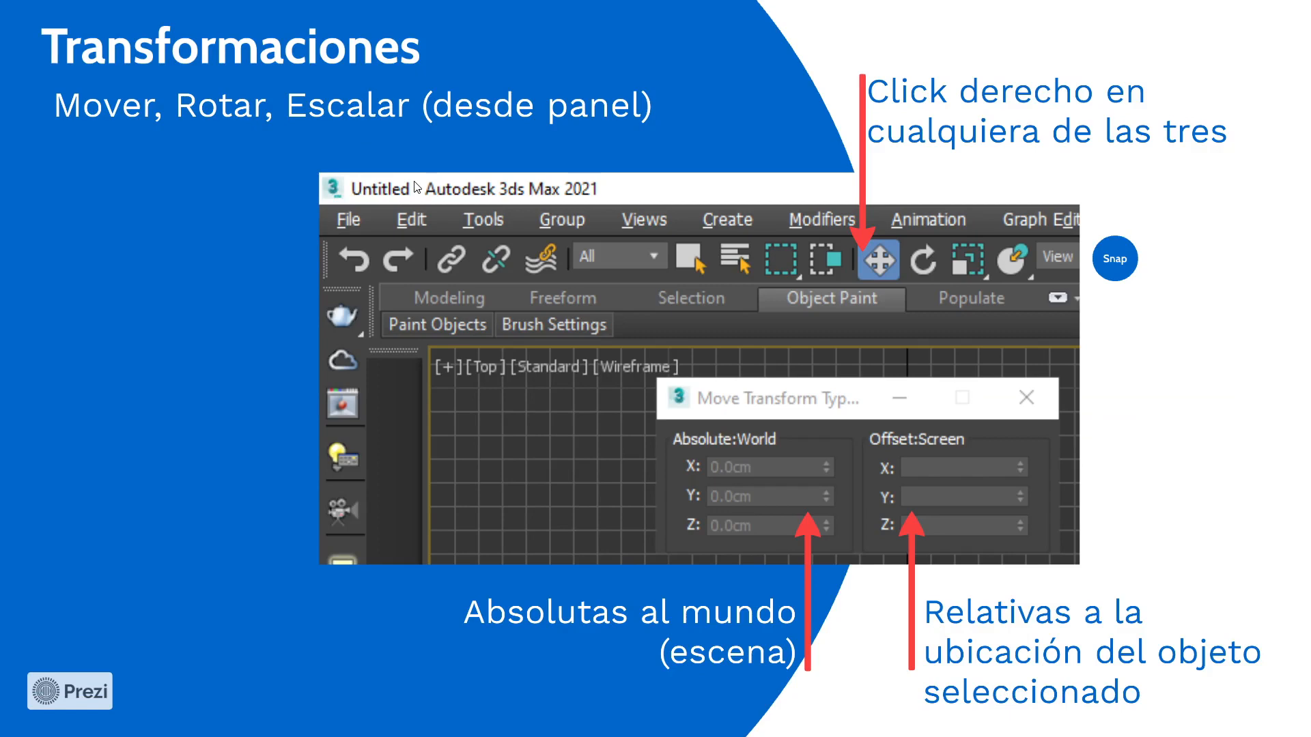
- Switch back to 3ds Max and set the teapot's absolute world Z rotation to 50 degrees
{"action": "key", "text": "alt+Tab"}
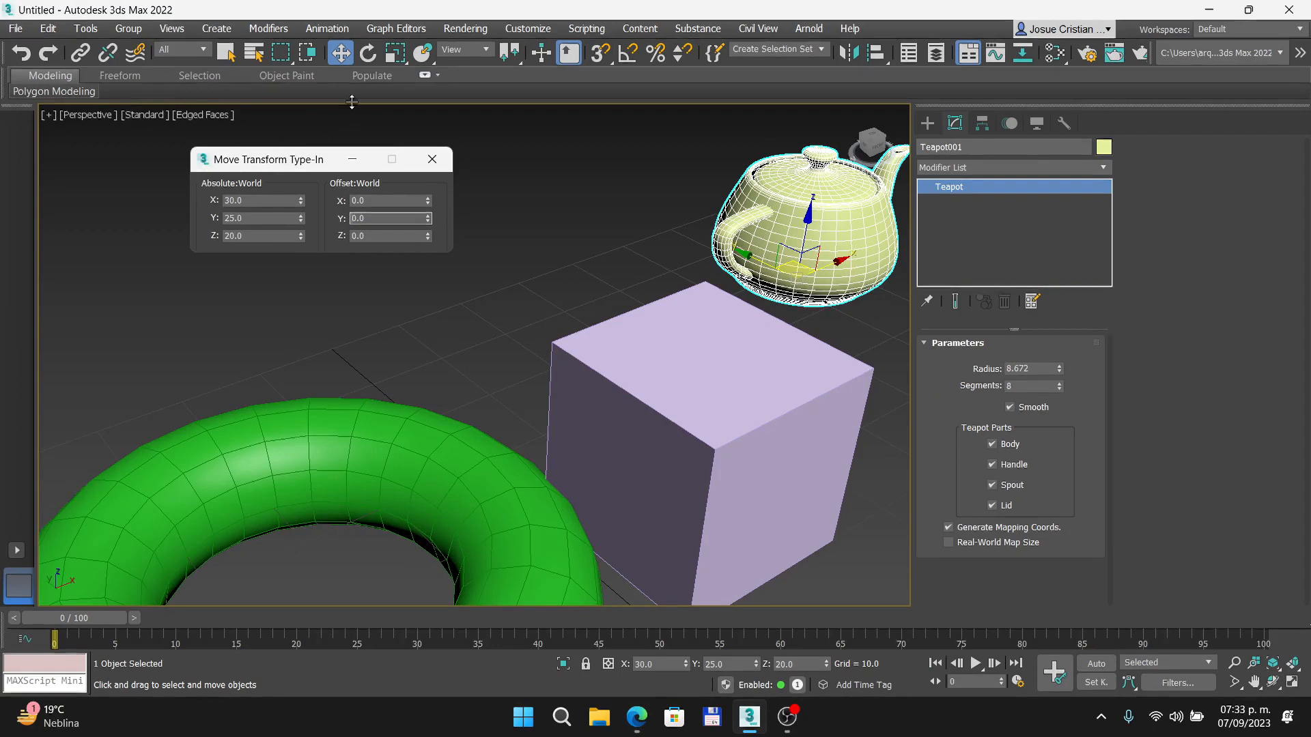
{"action": "left_click", "coordinate": [367, 54]}
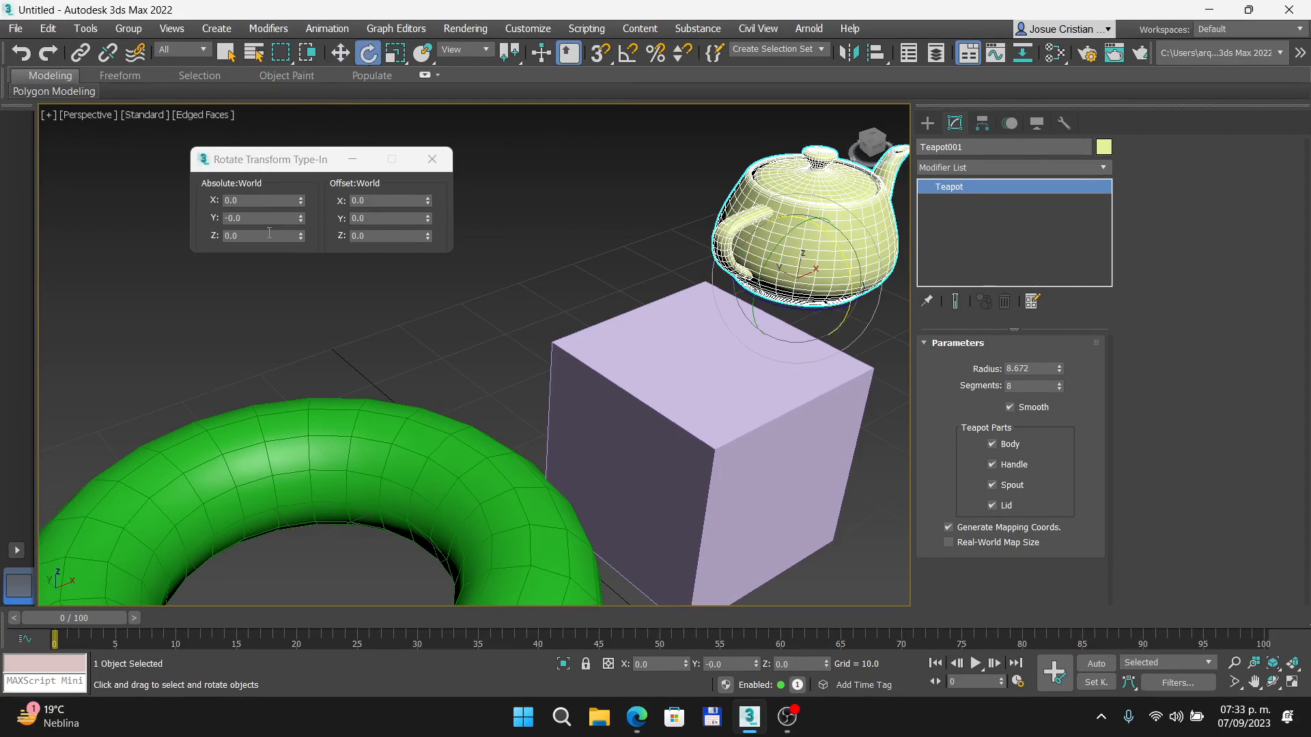
{"action": "left_click", "coordinate": [264, 202]}
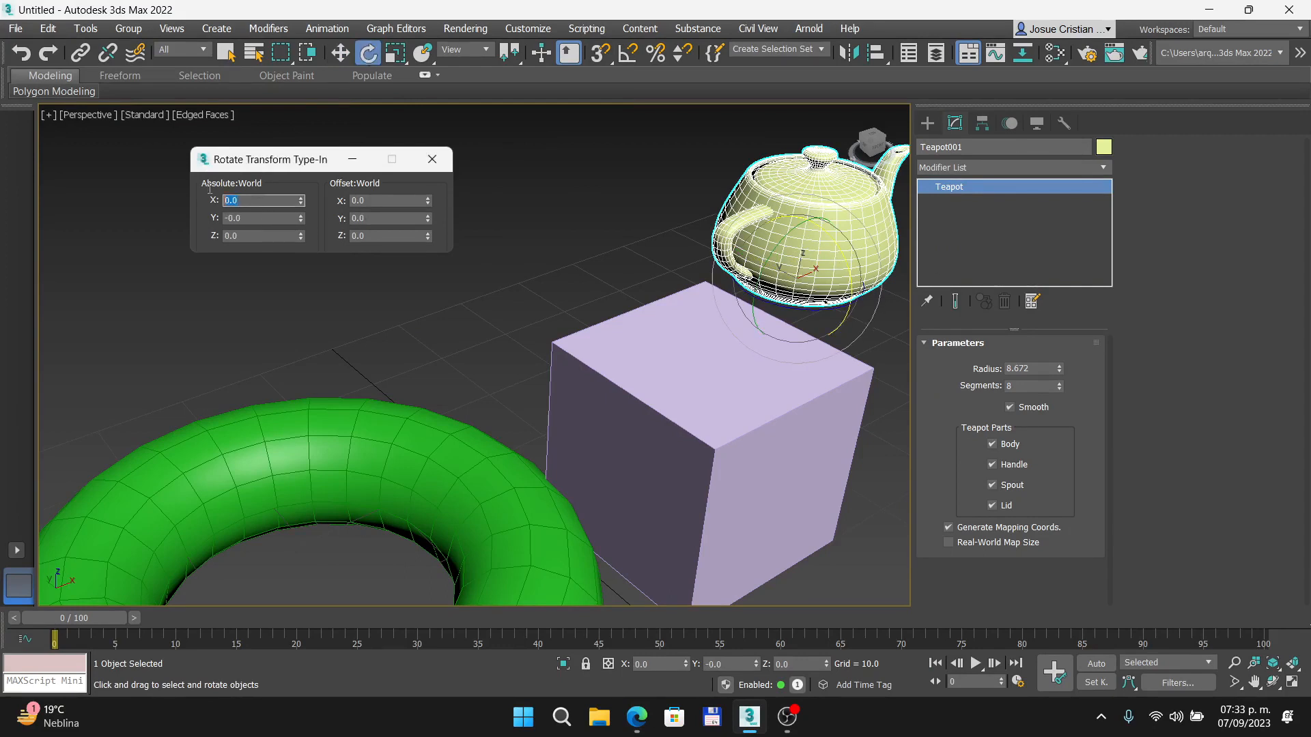
{"action": "left_click", "coordinate": [260, 237]}
{"action": "type", "text": "50"}
{"action": "key", "text": "Return"}
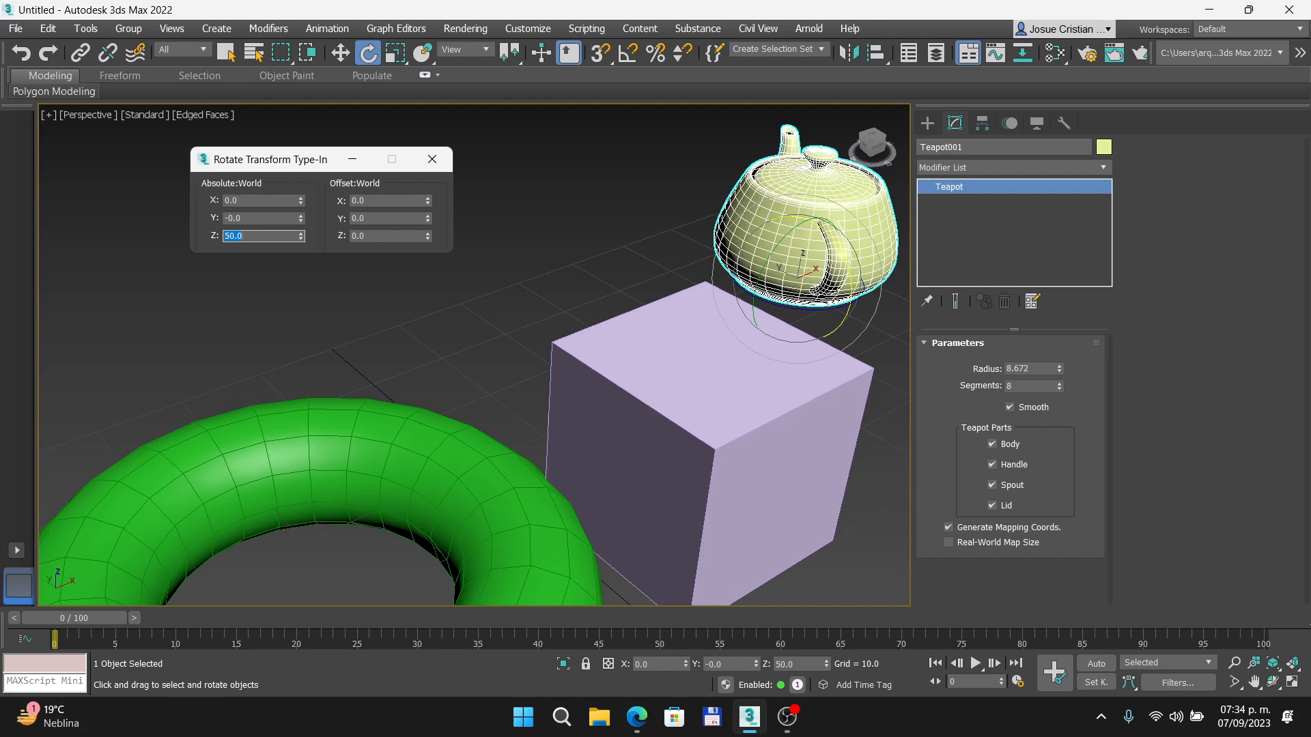
- Set the teapot's absolute world Z rotation to 45 degrees
{"action": "type", "text": "45"}
{"action": "key", "text": "Return"}
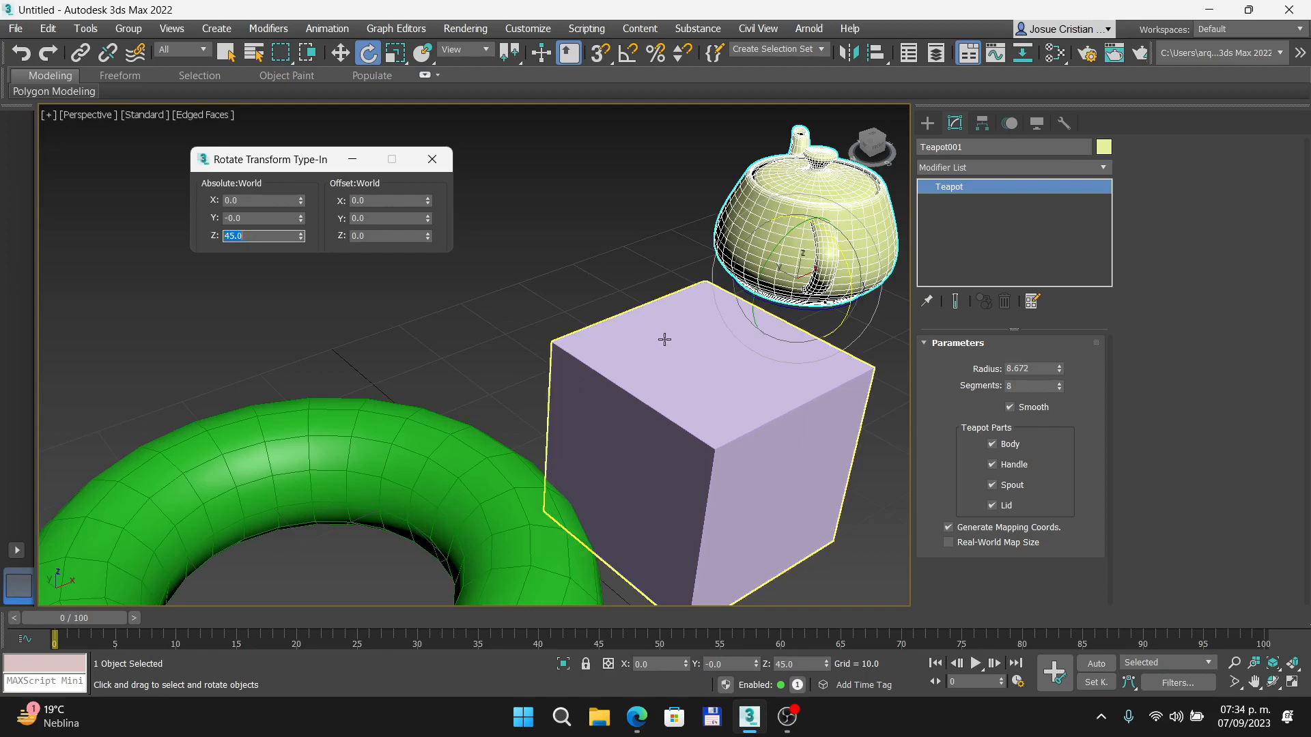
{"action": "scroll", "coordinate": [664, 339], "scroll_direction": "down", "scroll_amount": 4}
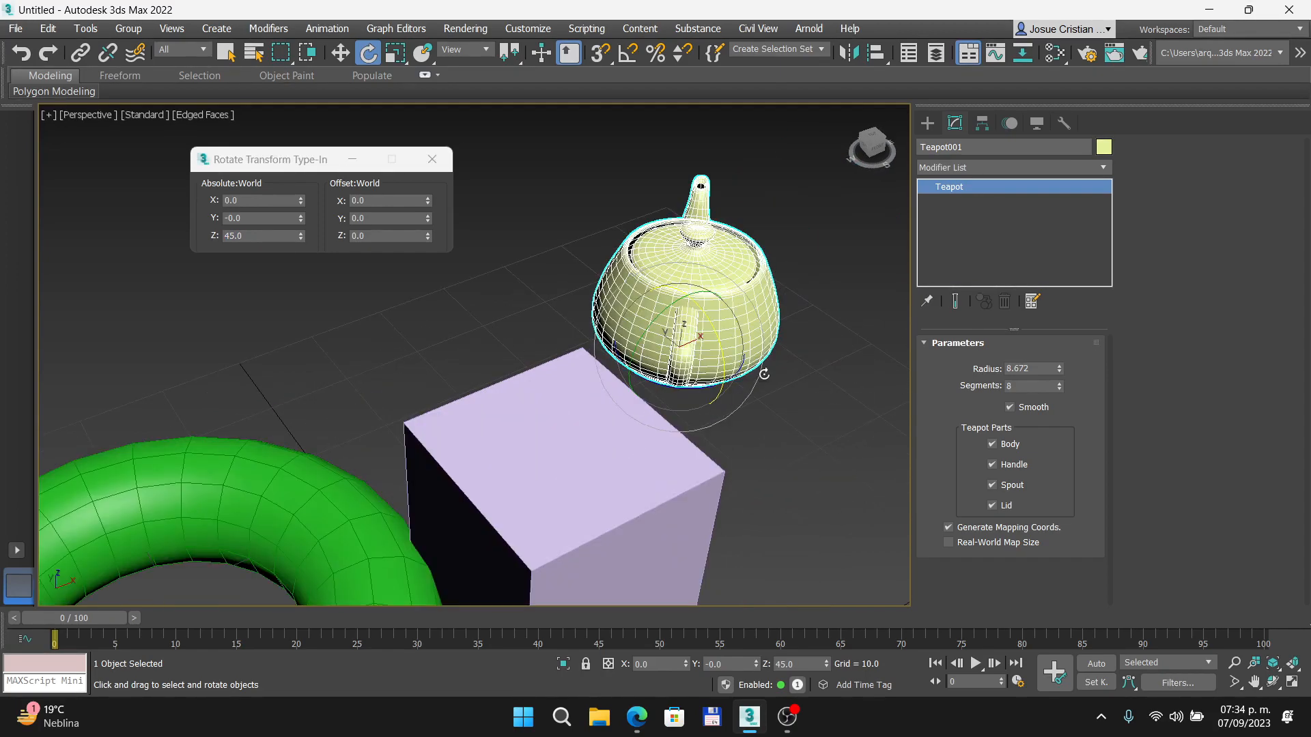
- Scale the teapot to 150 percent on its local X, Y and Z axes with the Scale Transform Type-In
{"action": "left_click", "coordinate": [383, 57]}
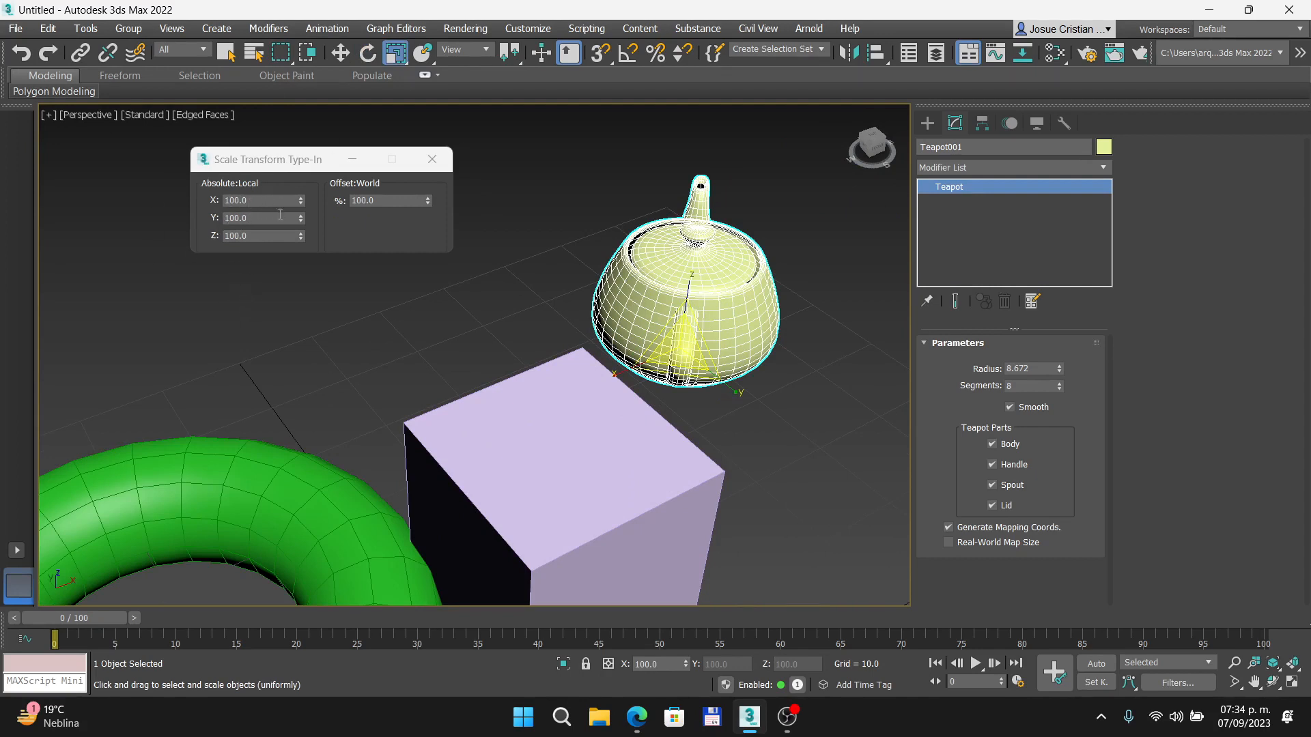
{"action": "left_click", "coordinate": [389, 200]}
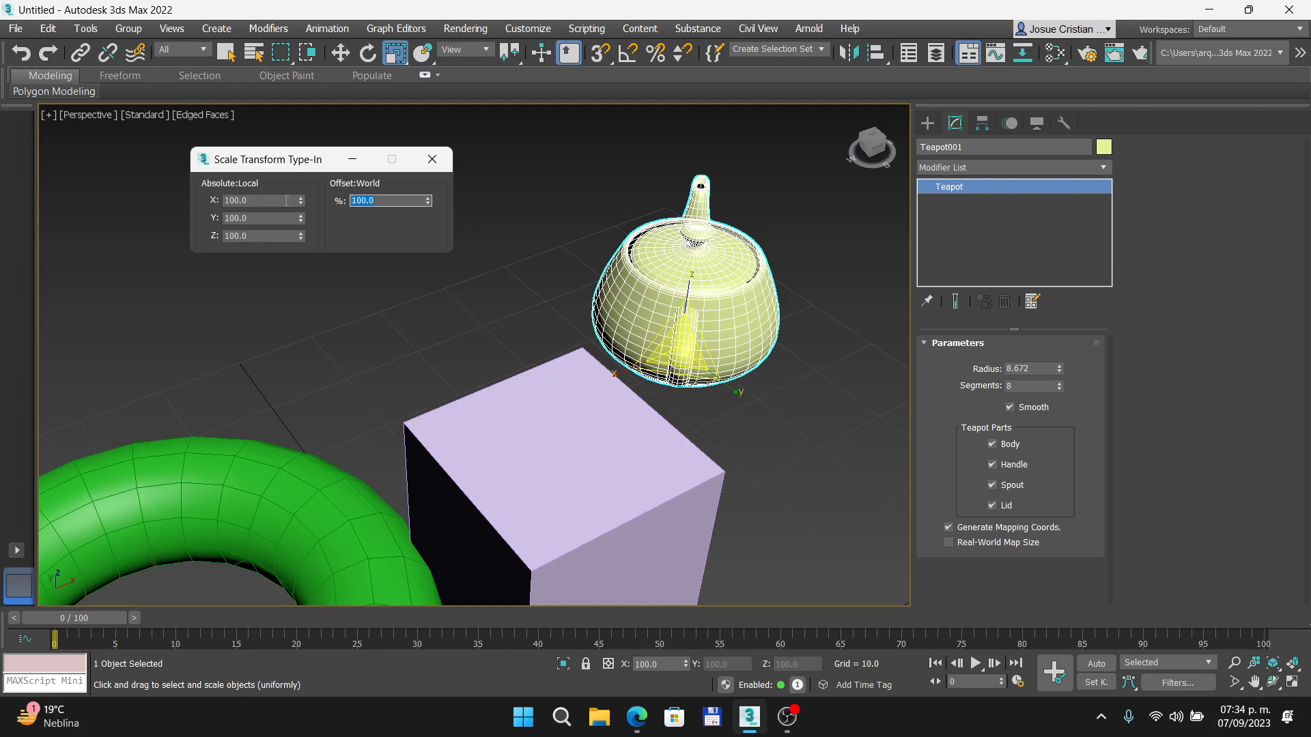
{"action": "type", "text": "20"}
{"action": "key", "text": "BackSpace"}
{"action": "key", "text": "BackSpace"}
{"action": "key", "text": "BackSpace"}
{"action": "left_click", "coordinate": [261, 201]}
{"action": "type", "text": "150"}
{"action": "key", "text": "Tab"}
{"action": "type", "text": "150"}
{"action": "key", "text": "Tab"}
{"action": "type", "text": "15"}
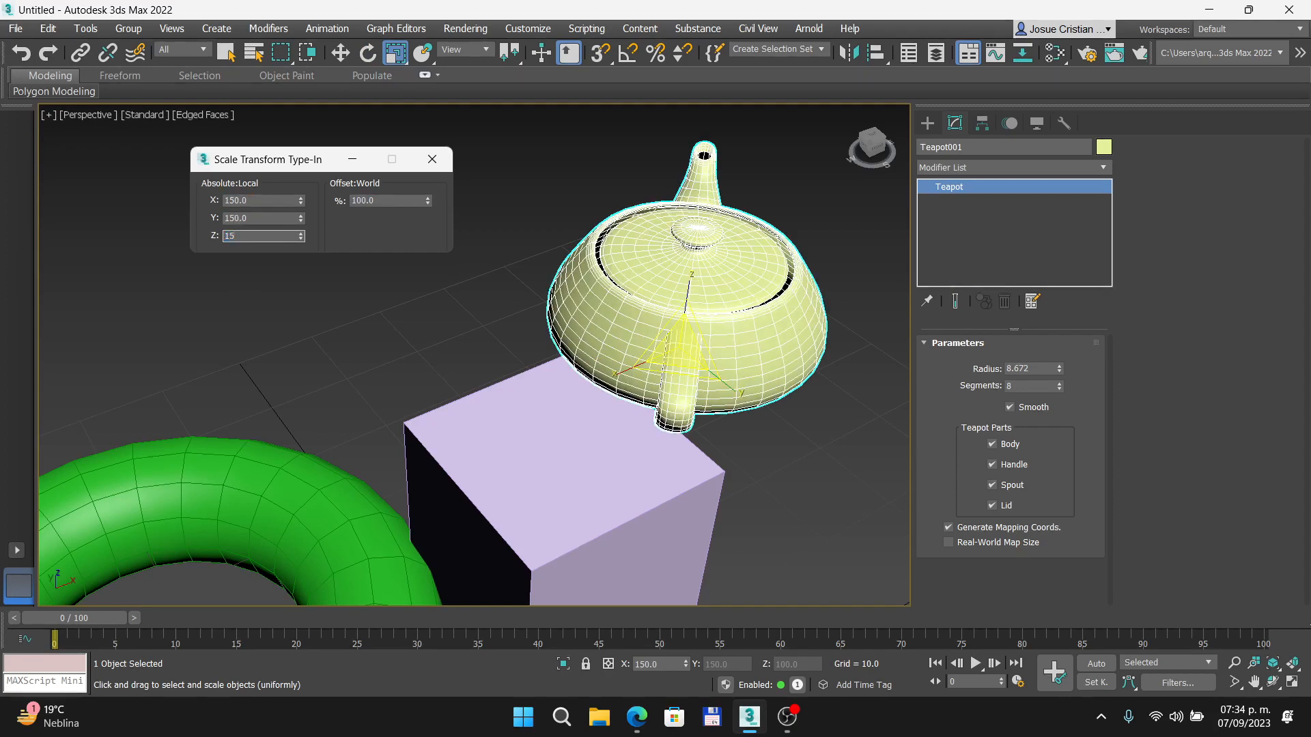
{"action": "key", "text": "Return"}
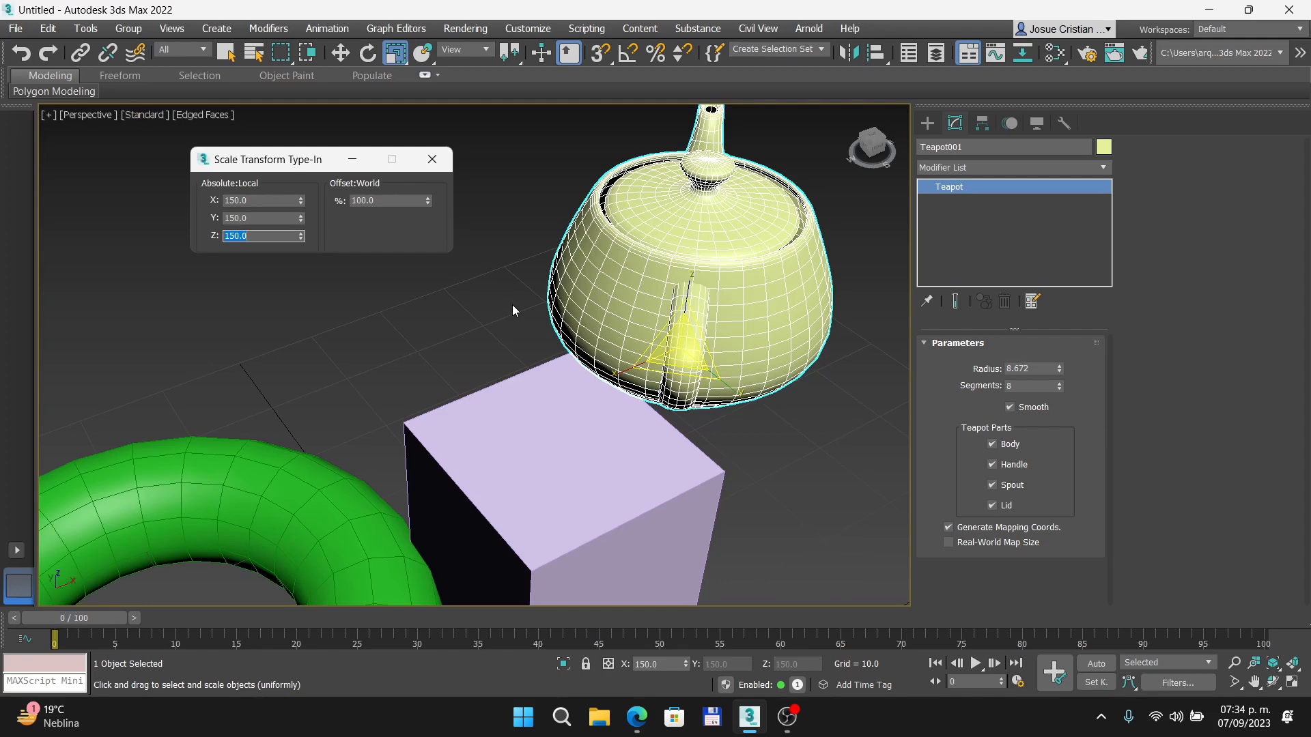
- Undo the teapot's scaling on all three axes and its last rotation change
{"action": "left_click", "coordinate": [473, 276]}
{"action": "key", "text": "ctrl+z"}
{"action": "key", "text": "ctrl+z"}
{"action": "key", "text": "ctrl+z"}
{"action": "key", "text": "ctrl+z"}
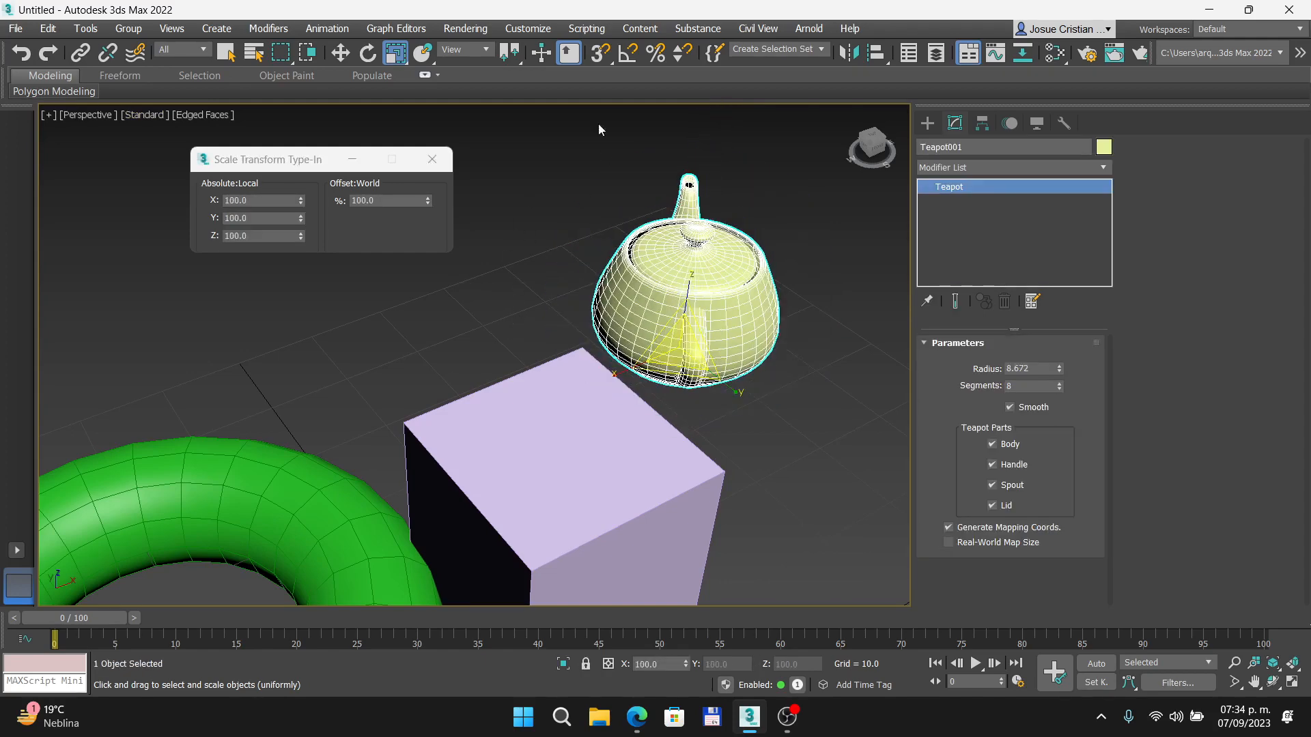
- Reactivate the Move tool, switch to the Prezi presentation and advance to the snap configuration slide
{"action": "left_click", "coordinate": [367, 59]}
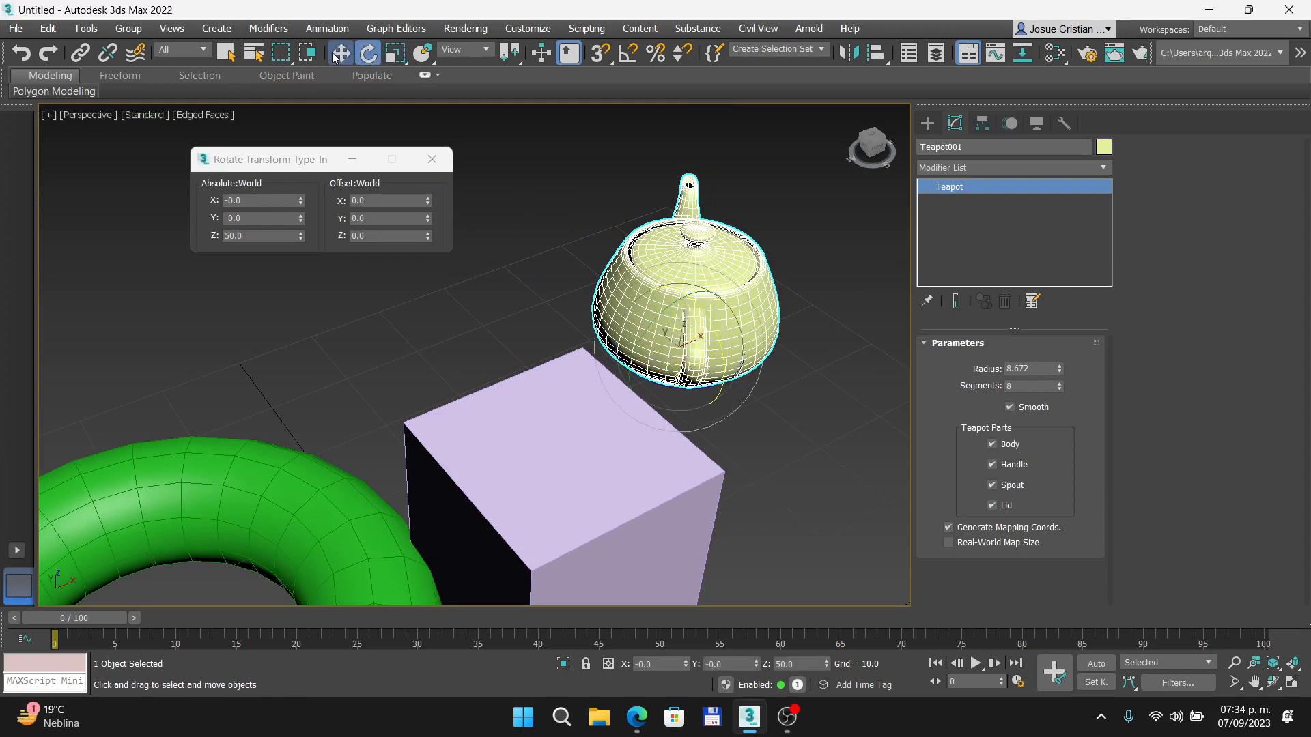
{"action": "left_click", "coordinate": [344, 55]}
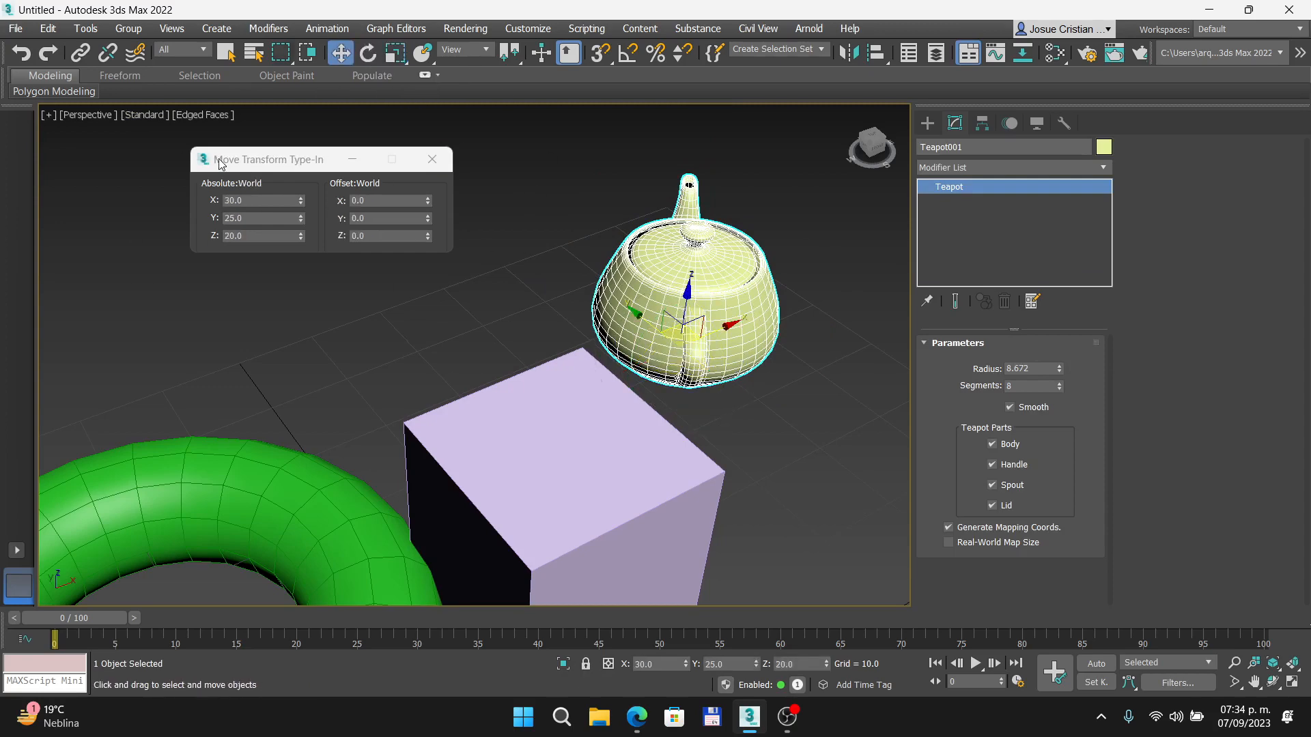
{"action": "left_click", "coordinate": [634, 725]}
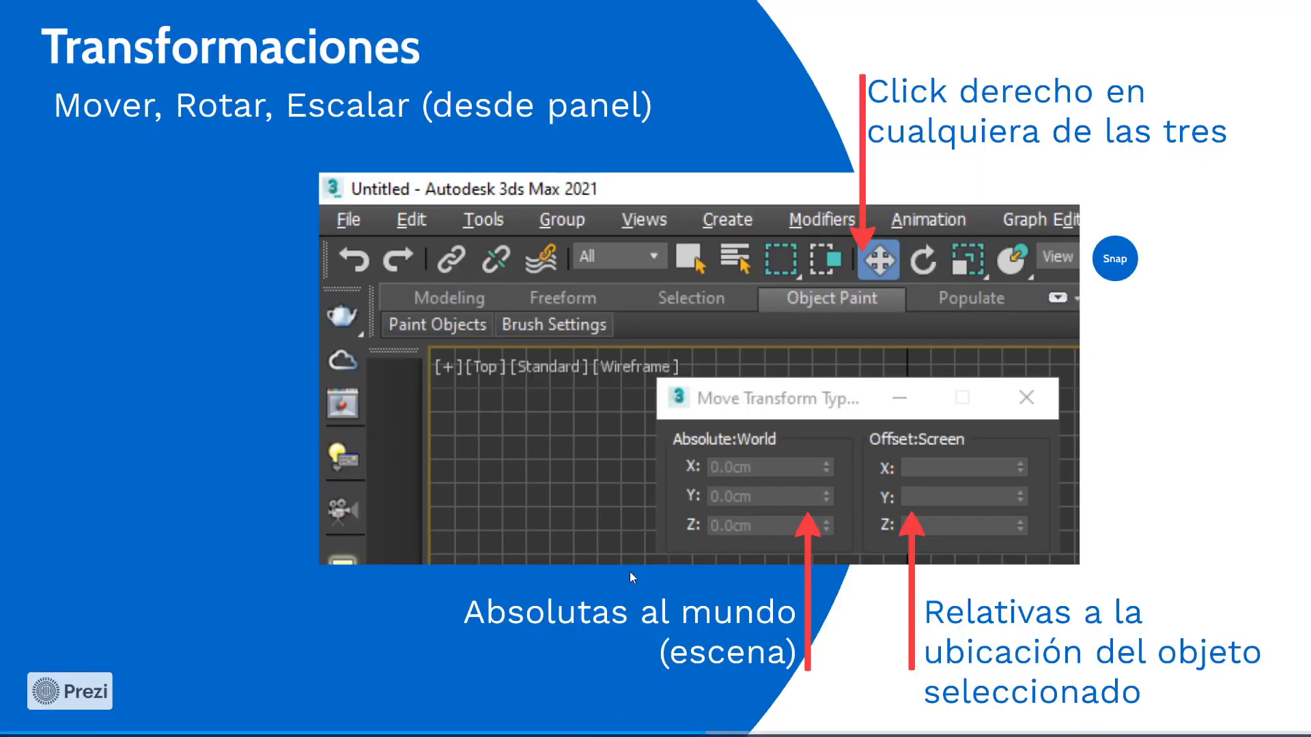
{"action": "key", "text": "Right"}
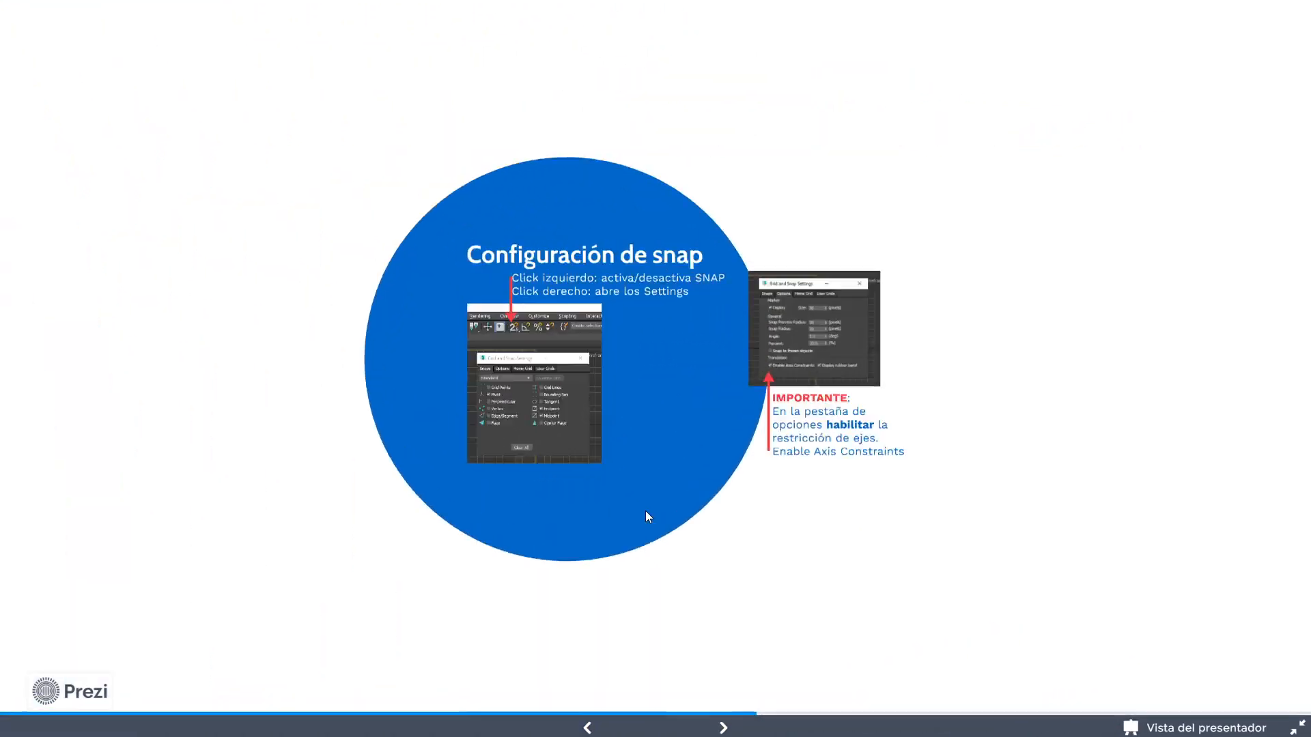
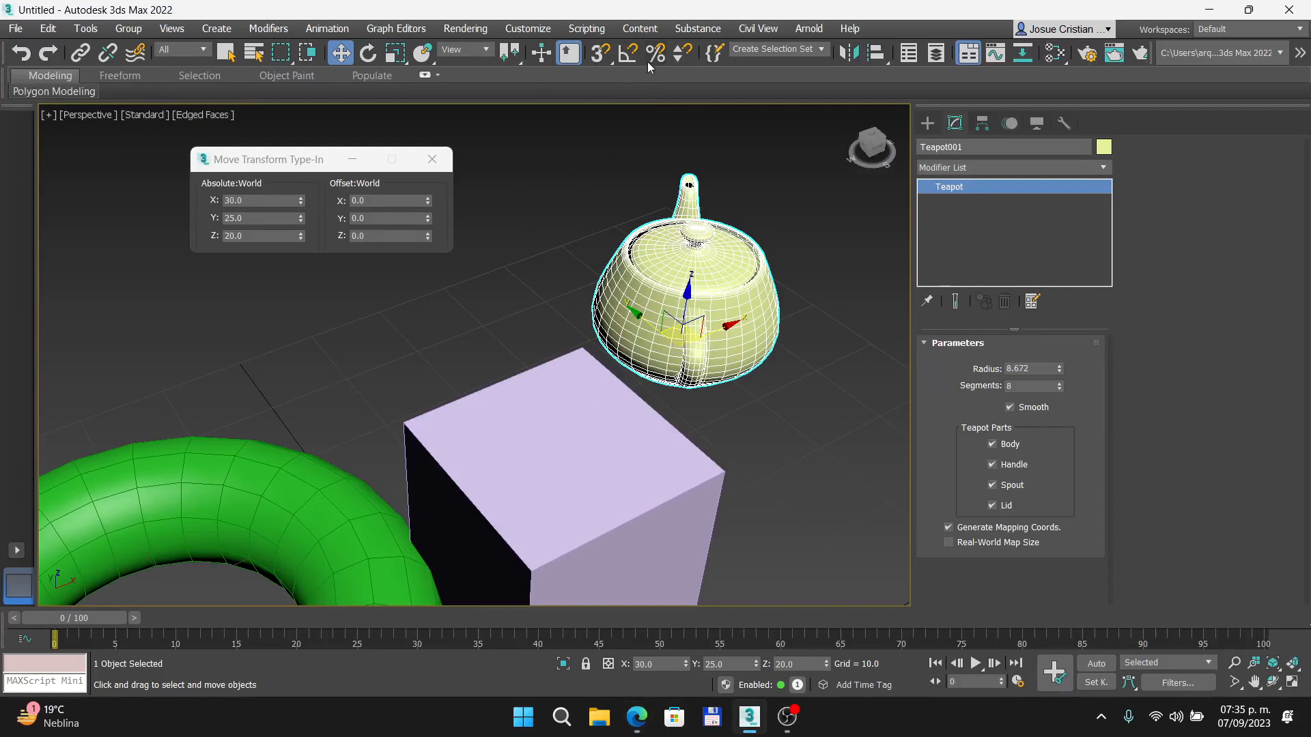
- Switch the snap mode to 2.5D and open the Grid and Snap Settings
{"action": "left_click", "coordinate": [606, 59]}
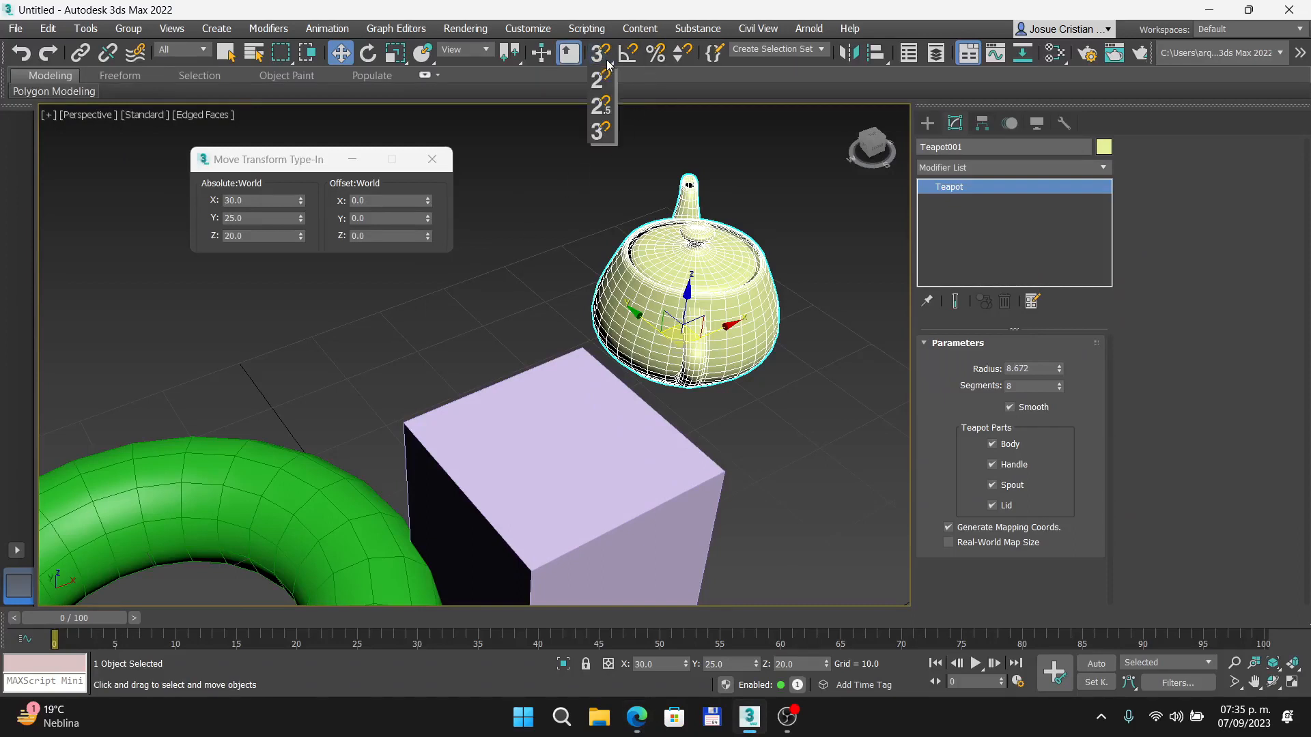
{"action": "left_click", "coordinate": [601, 107]}
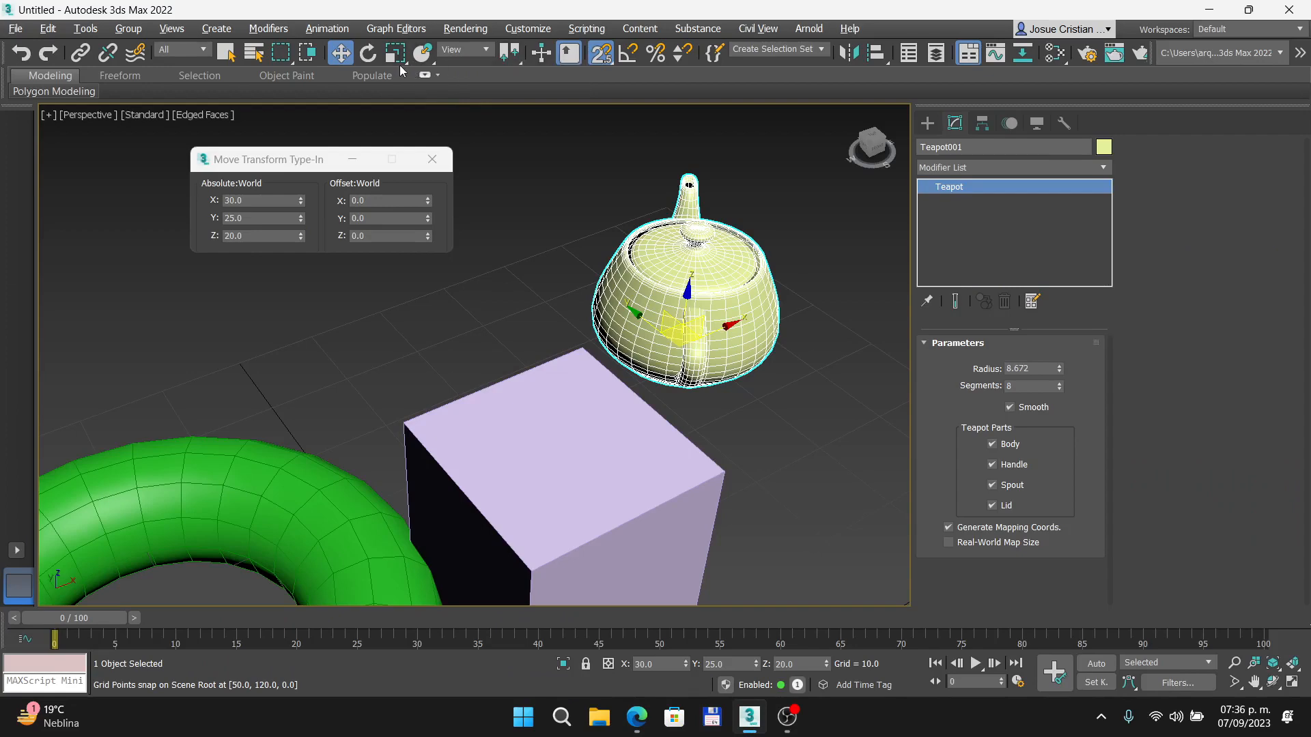
{"action": "right_click", "coordinate": [601, 53]}
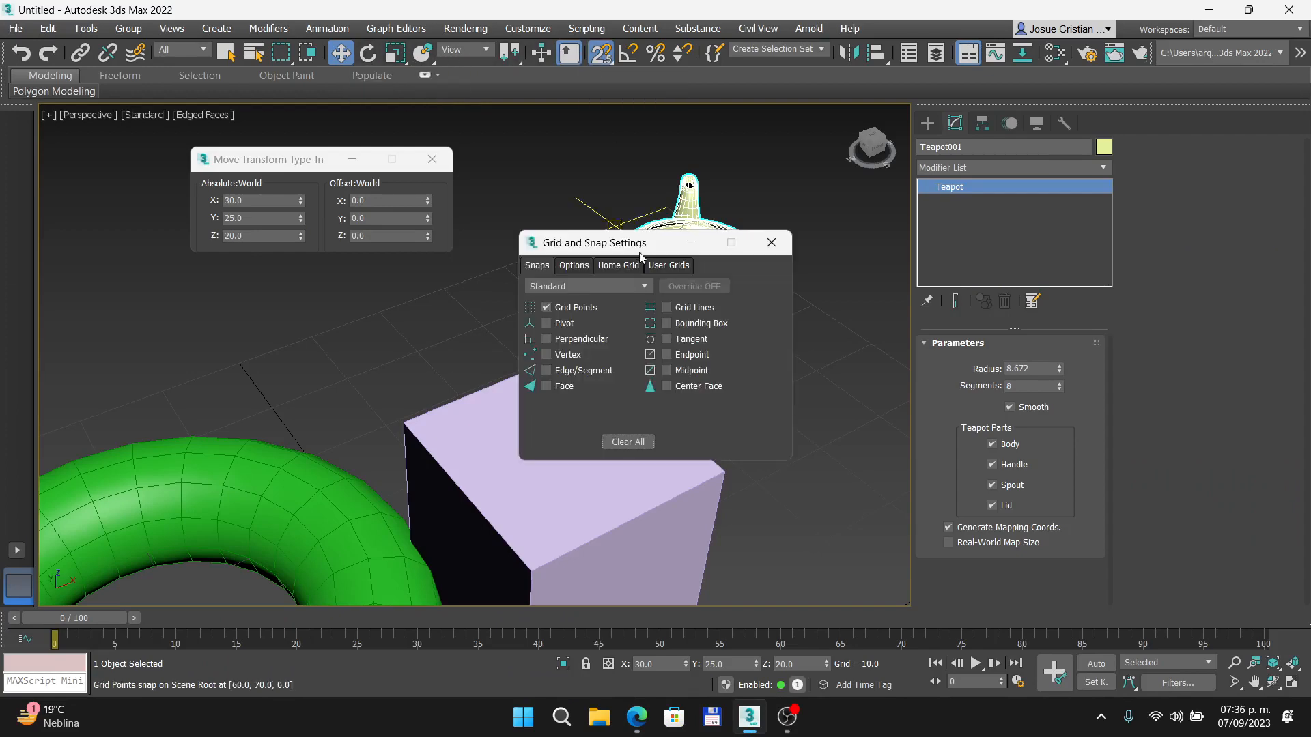
- Switch to the Prezi presentation and examine the slide's Snaps and Options settings, including Enable Axis Constraints
{"action": "key", "text": "alt+Tab"}
{"action": "key", "text": "Right"}
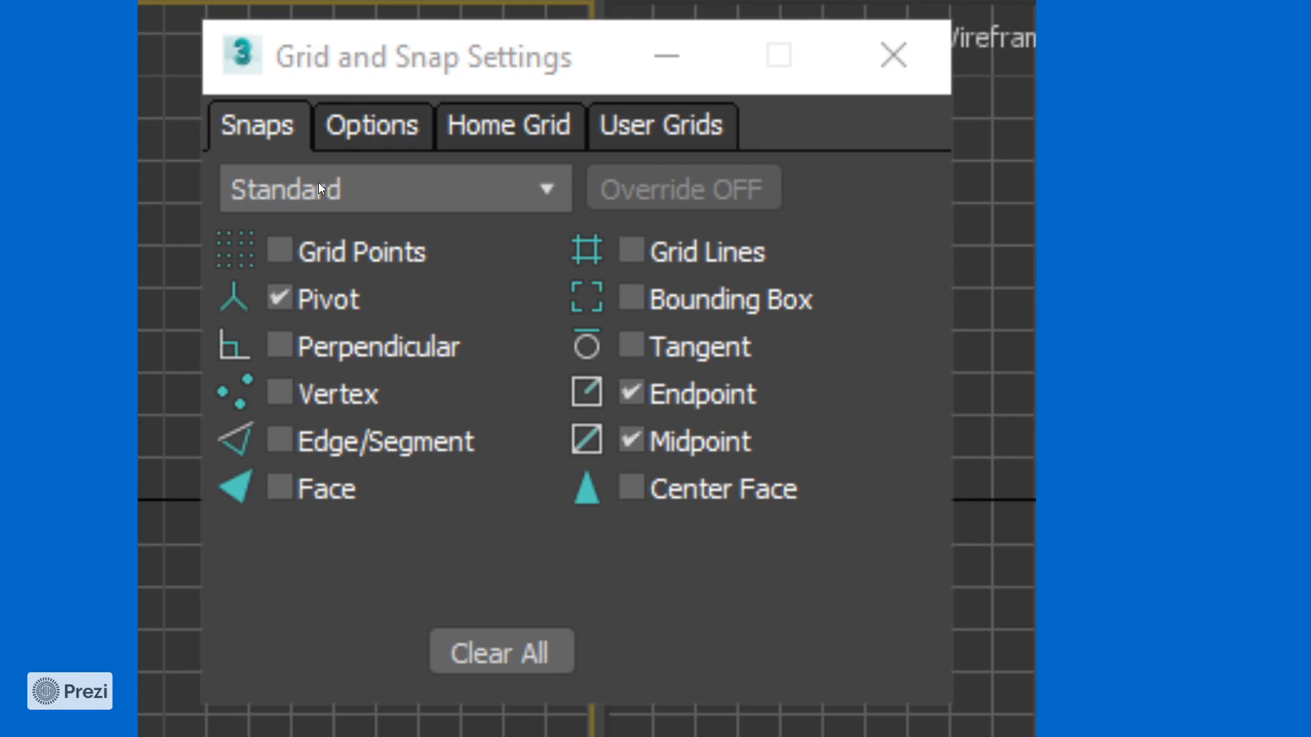
{"action": "left_click_drag", "start_coordinate": [545, 170], "coordinate": [156, 198]}
{"action": "left_click_drag", "start_coordinate": [582, 202], "coordinate": [235, 403]}
{"action": "scroll", "coordinate": [494, 285], "scroll_direction": "down", "scroll_amount": 5}
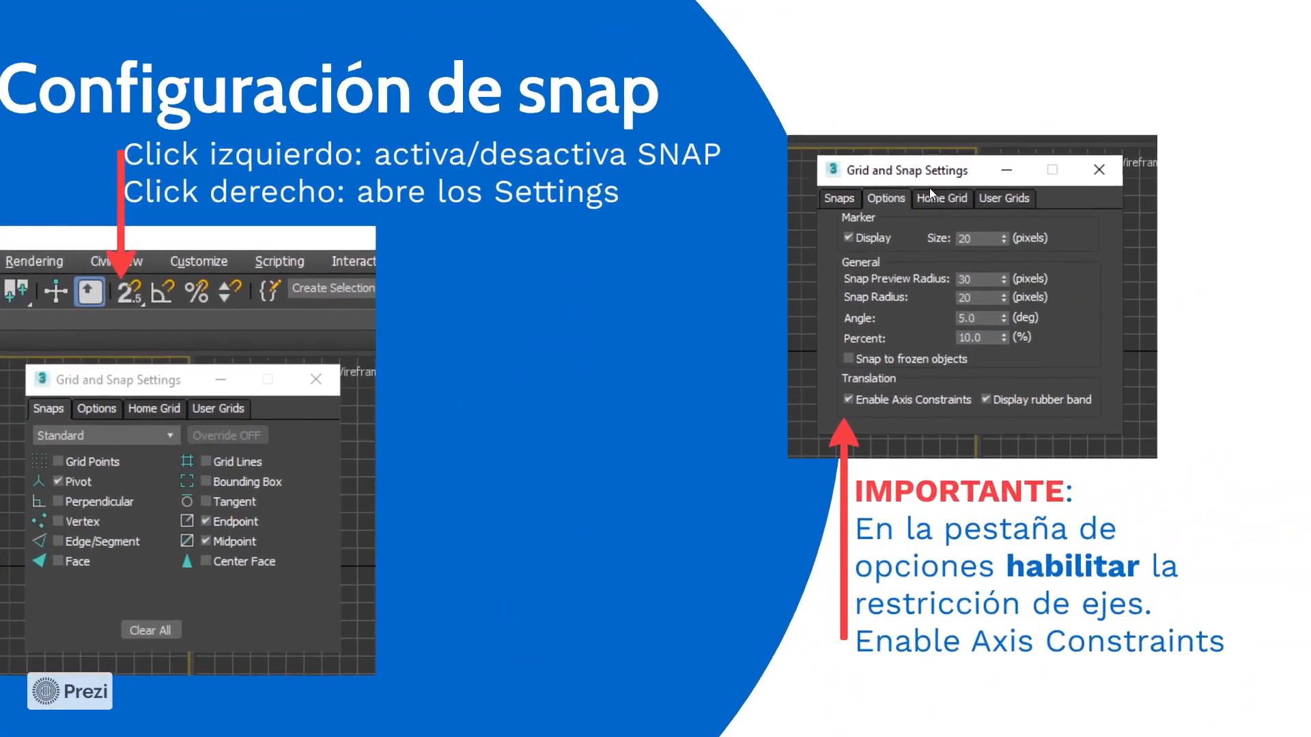
{"action": "scroll", "coordinate": [928, 187], "scroll_direction": "up", "scroll_amount": 5}
{"action": "left_click_drag", "start_coordinate": [874, 207], "coordinate": [626, 205]}
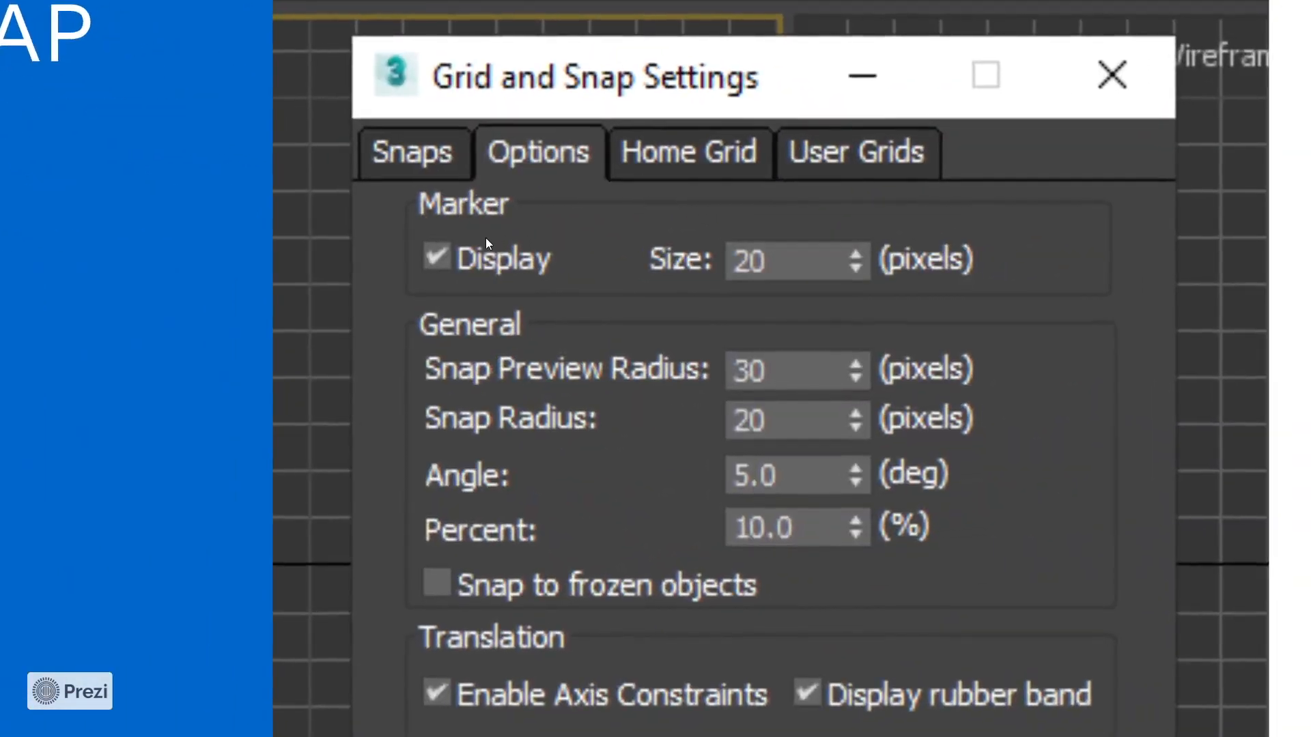
{"action": "scroll", "coordinate": [485, 238], "scroll_direction": "up", "scroll_amount": 2}
{"action": "left_click_drag", "start_coordinate": [533, 218], "coordinate": [518, 128]}
{"action": "left_click_drag", "start_coordinate": [499, 422], "coordinate": [508, 339]}
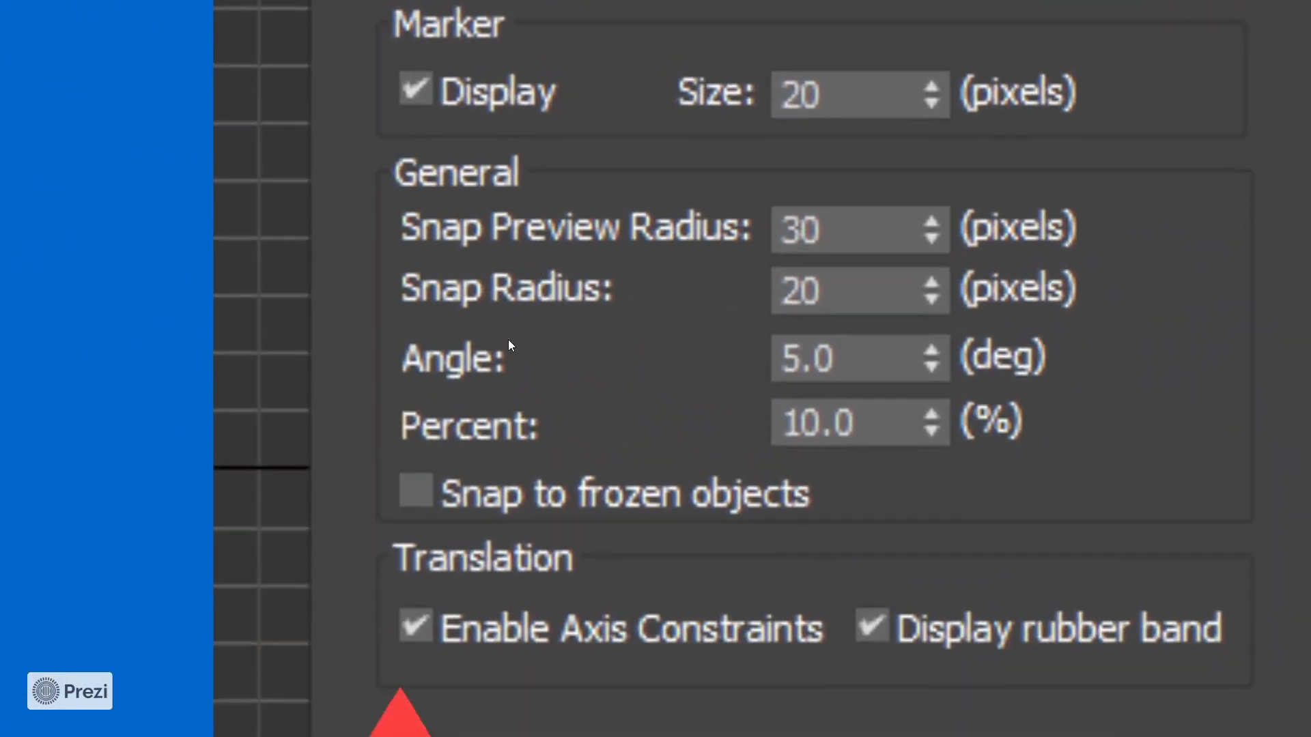
{"action": "scroll", "coordinate": [508, 338], "scroll_direction": "down", "scroll_amount": 2}
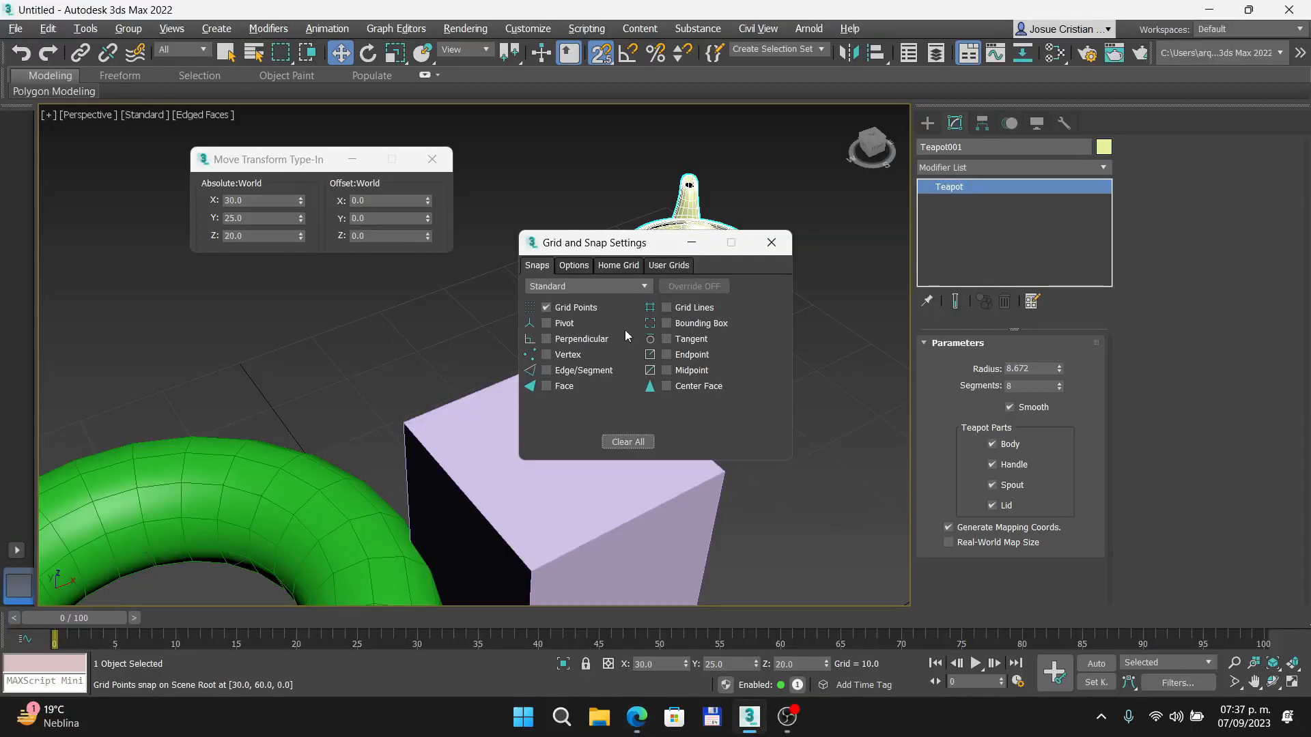
- Enable Midpoint and Endpoint snapping in the Grid and Snap Settings and close them
{"action": "left_click", "coordinate": [666, 370]}
{"action": "left_click", "coordinate": [666, 354]}
{"action": "left_click", "coordinate": [771, 243]}
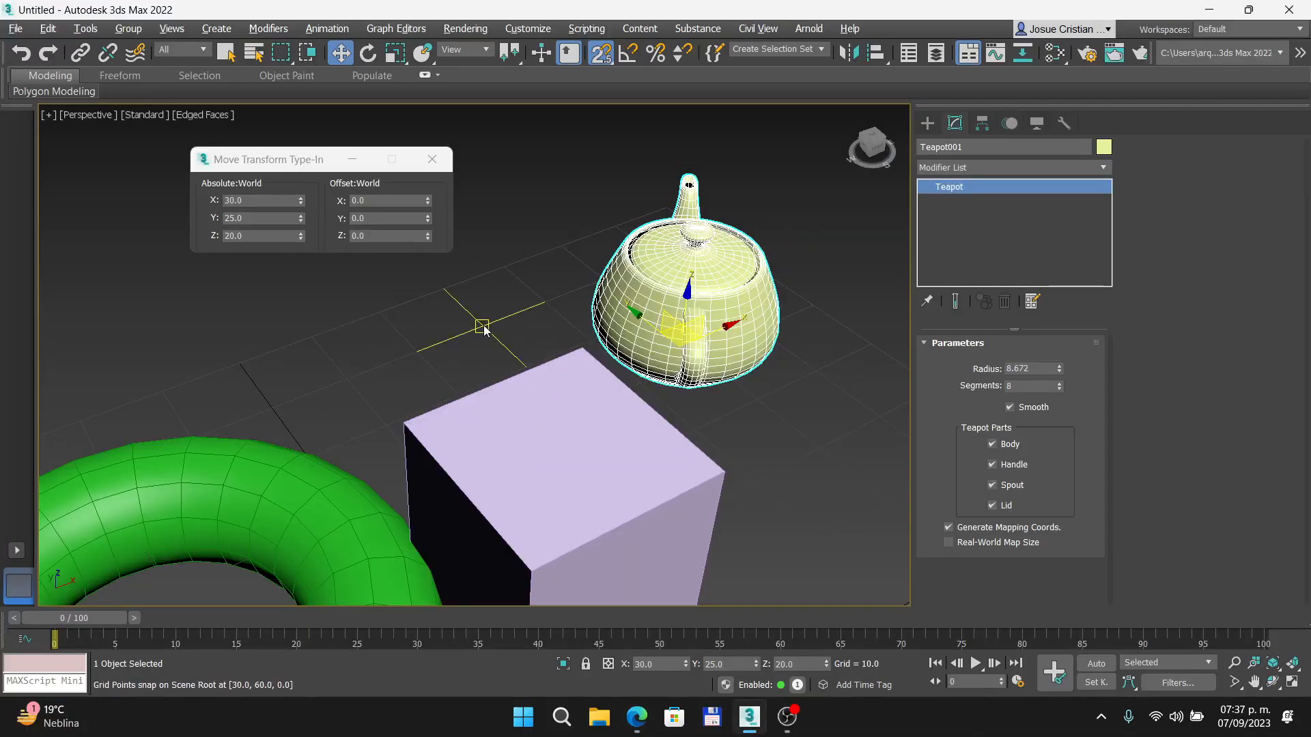
- Try moving the box by its XY plane handle with snapping on but axis constraints off, and revert each move
{"action": "scroll", "coordinate": [482, 322], "scroll_direction": "down", "scroll_amount": 3}
{"action": "left_click", "coordinate": [497, 389]}
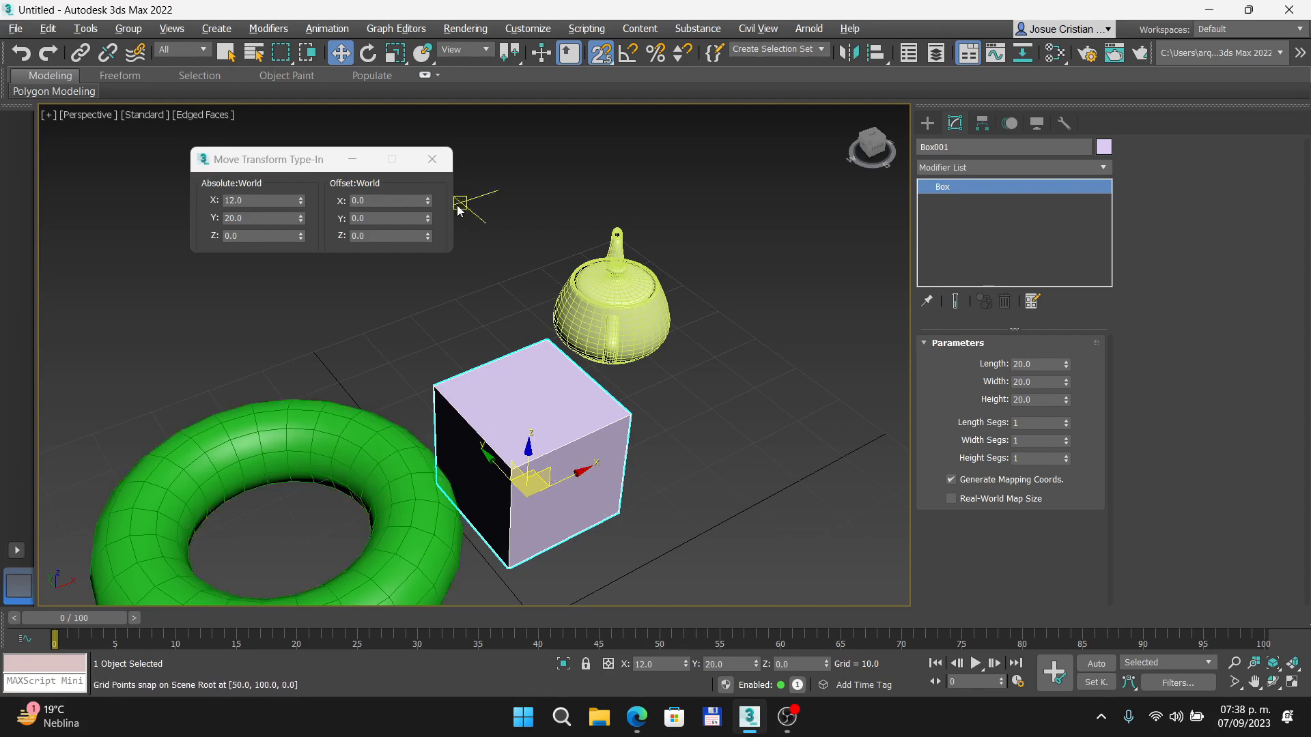
{"action": "left_click_drag", "start_coordinate": [555, 483], "coordinate": [607, 454]}
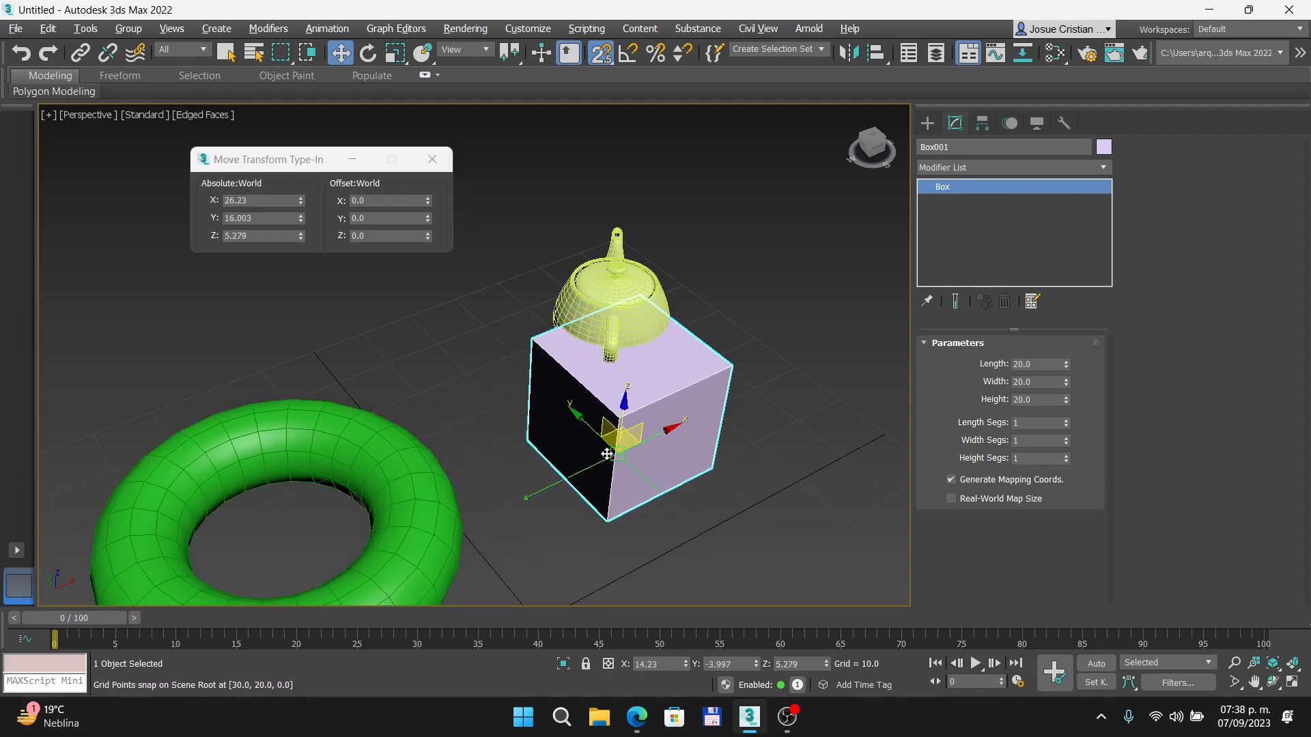
{"action": "key", "text": "ctrl+z"}
{"action": "scroll", "coordinate": [598, 490], "scroll_direction": "up", "scroll_amount": 3}
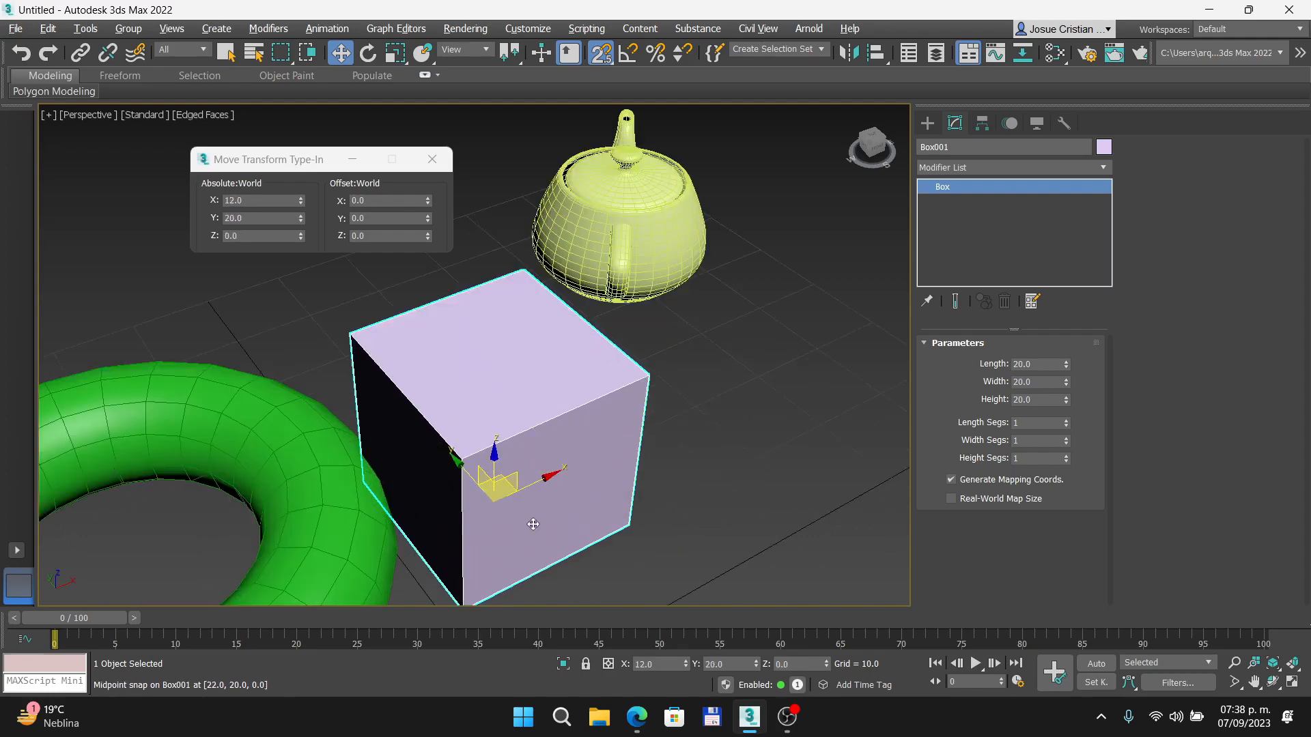
{"action": "middle_click_drag", "start_coordinate": [533, 524], "coordinate": [517, 466]}
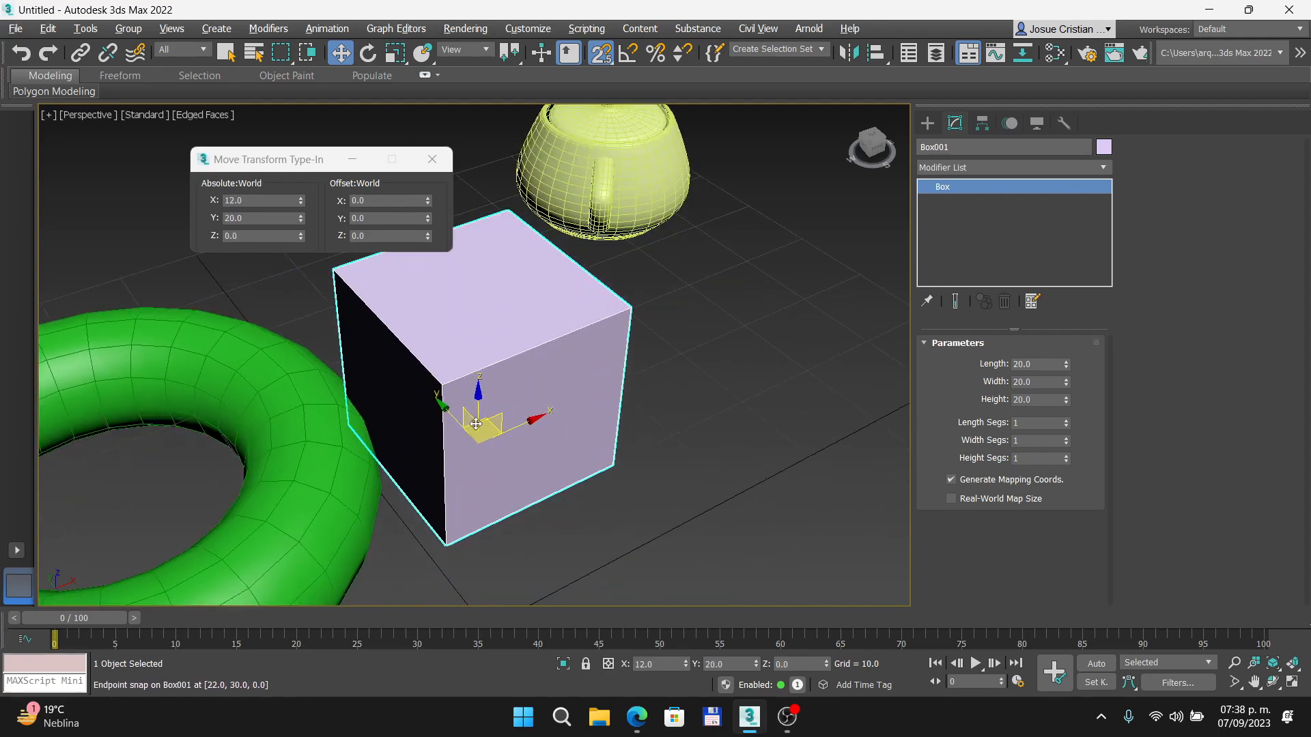
{"action": "left_click_drag", "start_coordinate": [501, 434], "coordinate": [573, 400]}
{"action": "right_click", "coordinate": [573, 400]}
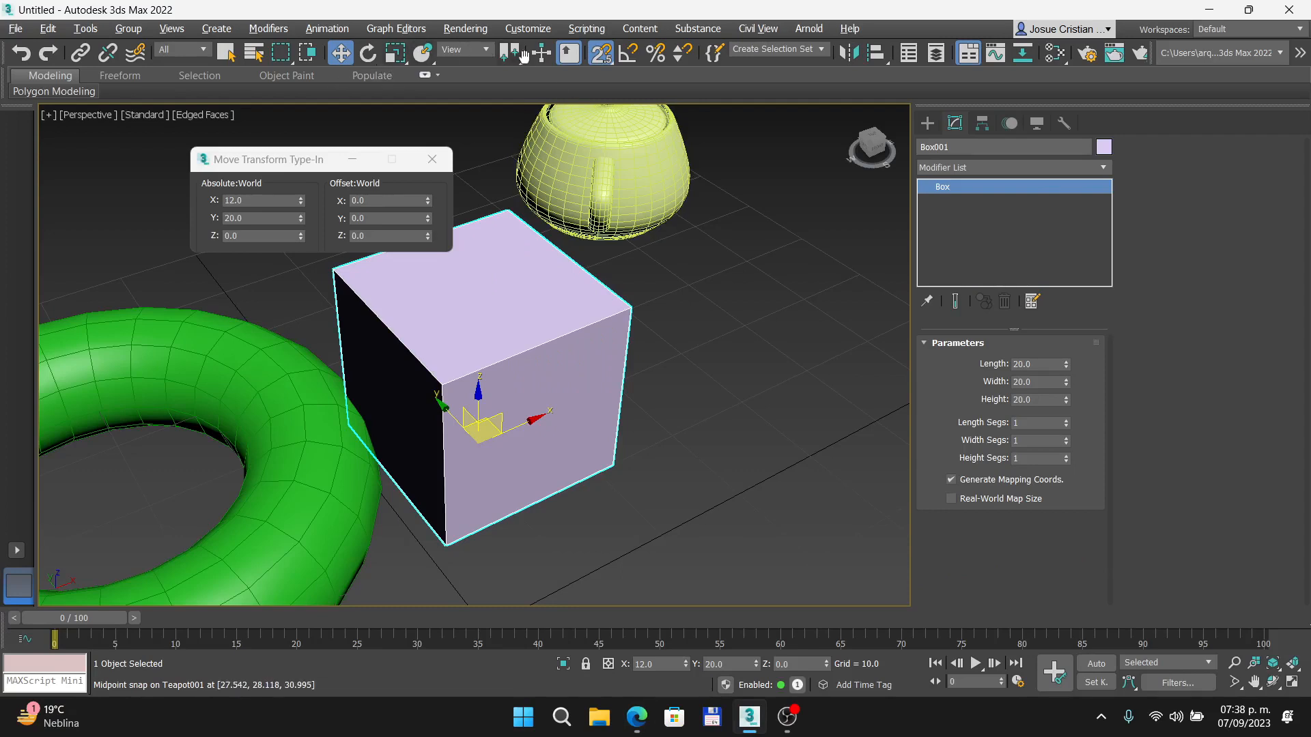
- Turn on Enable Axis Constraints in the snap options and close the Grid and Snap Settings
{"action": "right_click", "coordinate": [601, 52]}
{"action": "left_click", "coordinate": [581, 265]}
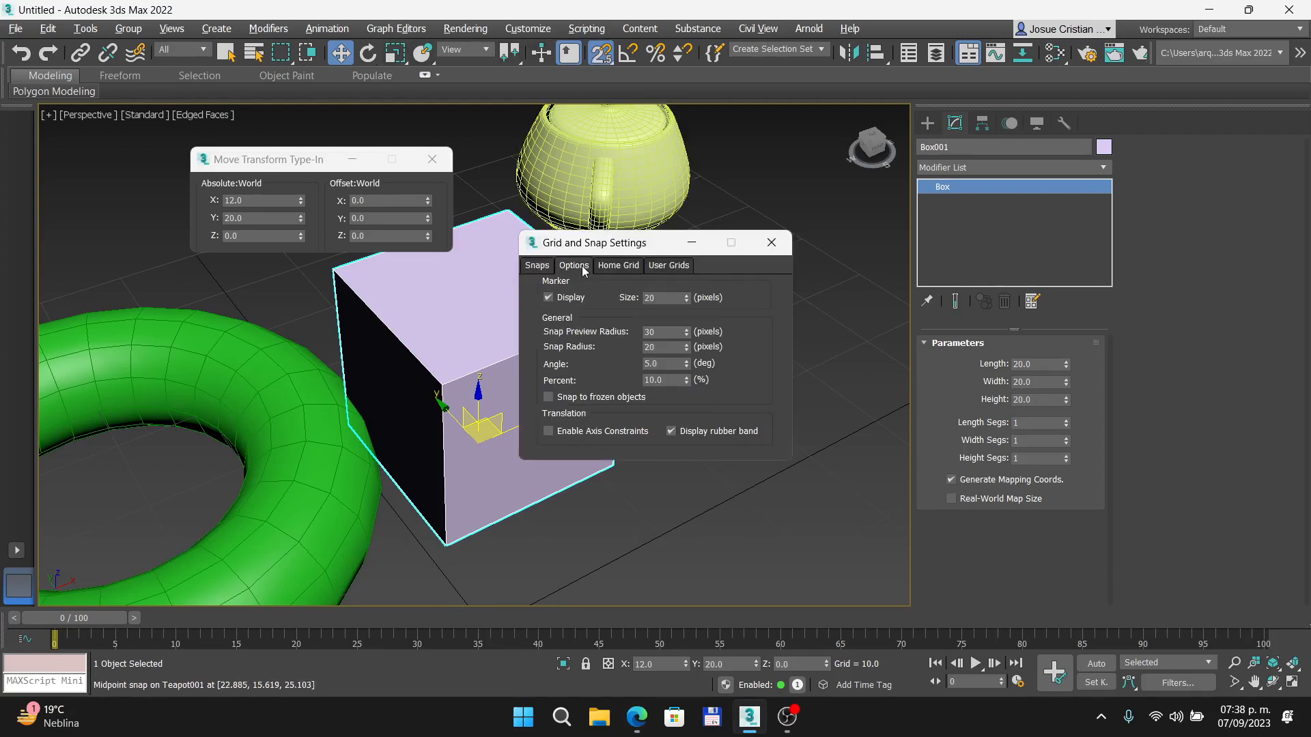
{"action": "left_click", "coordinate": [547, 430]}
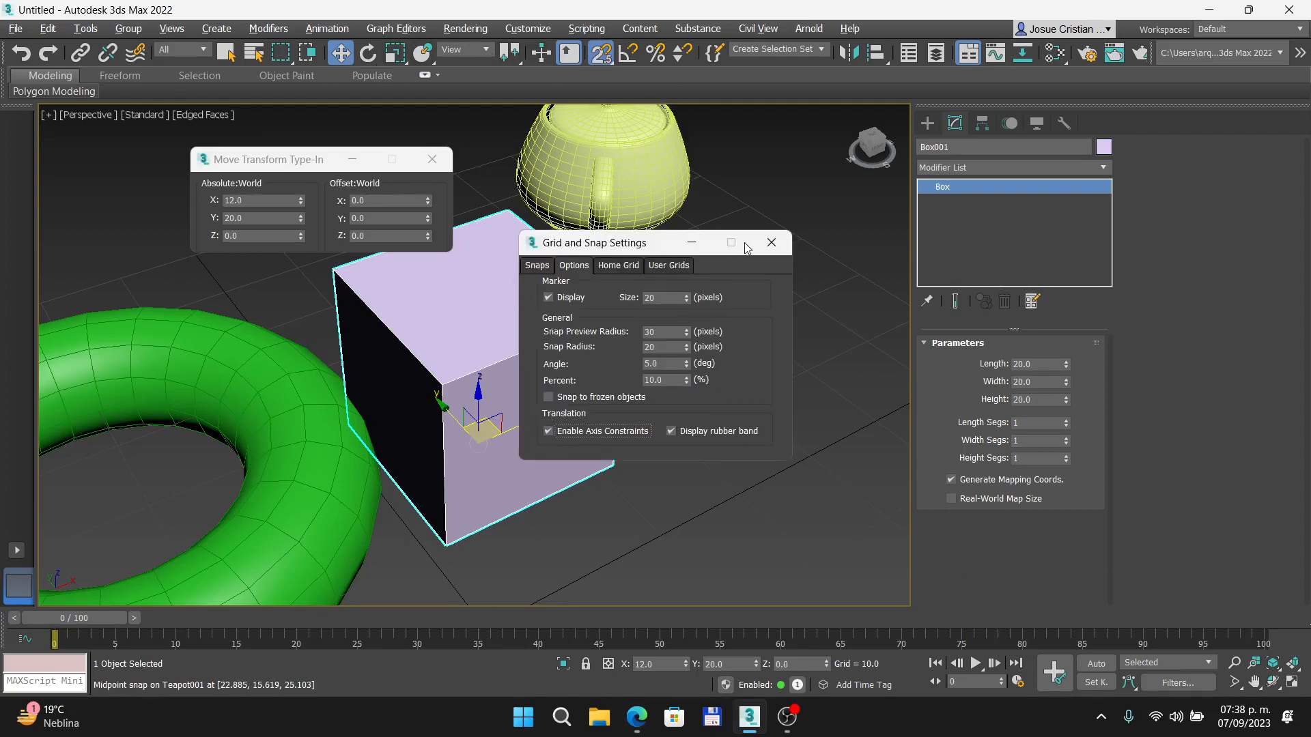
{"action": "left_click", "coordinate": [770, 242]}
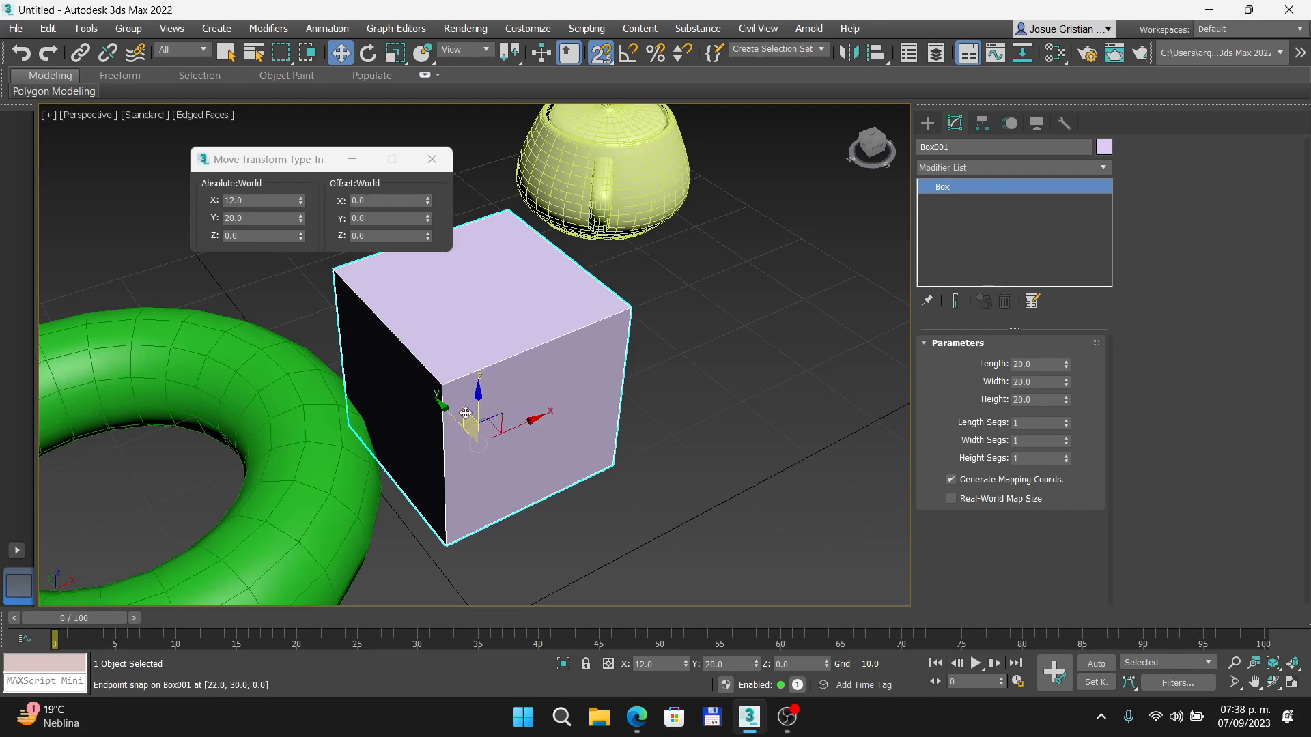
- Move the box in the XY plane to about X 27.4, Y 25.3, and undo the last move in height
{"action": "left_click_drag", "start_coordinate": [521, 424], "coordinate": [970, 224]}
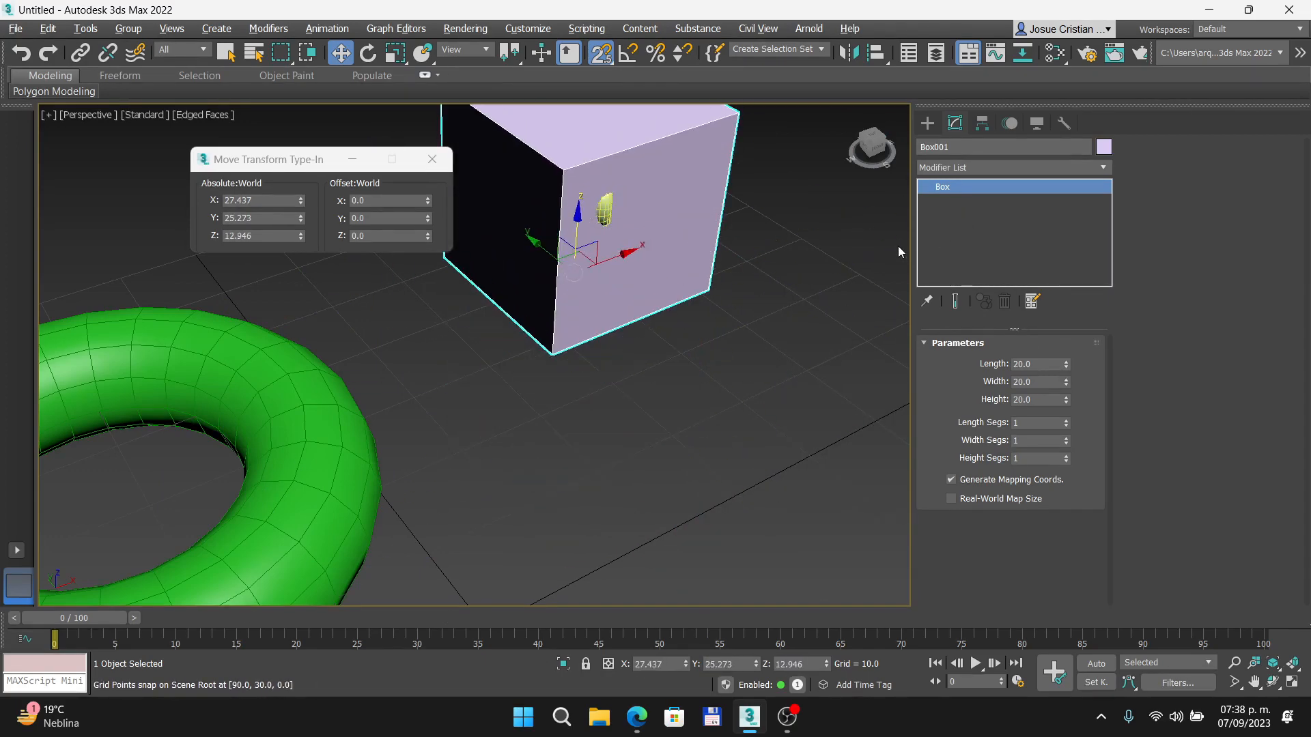
{"action": "key", "text": "ctrl+z"}
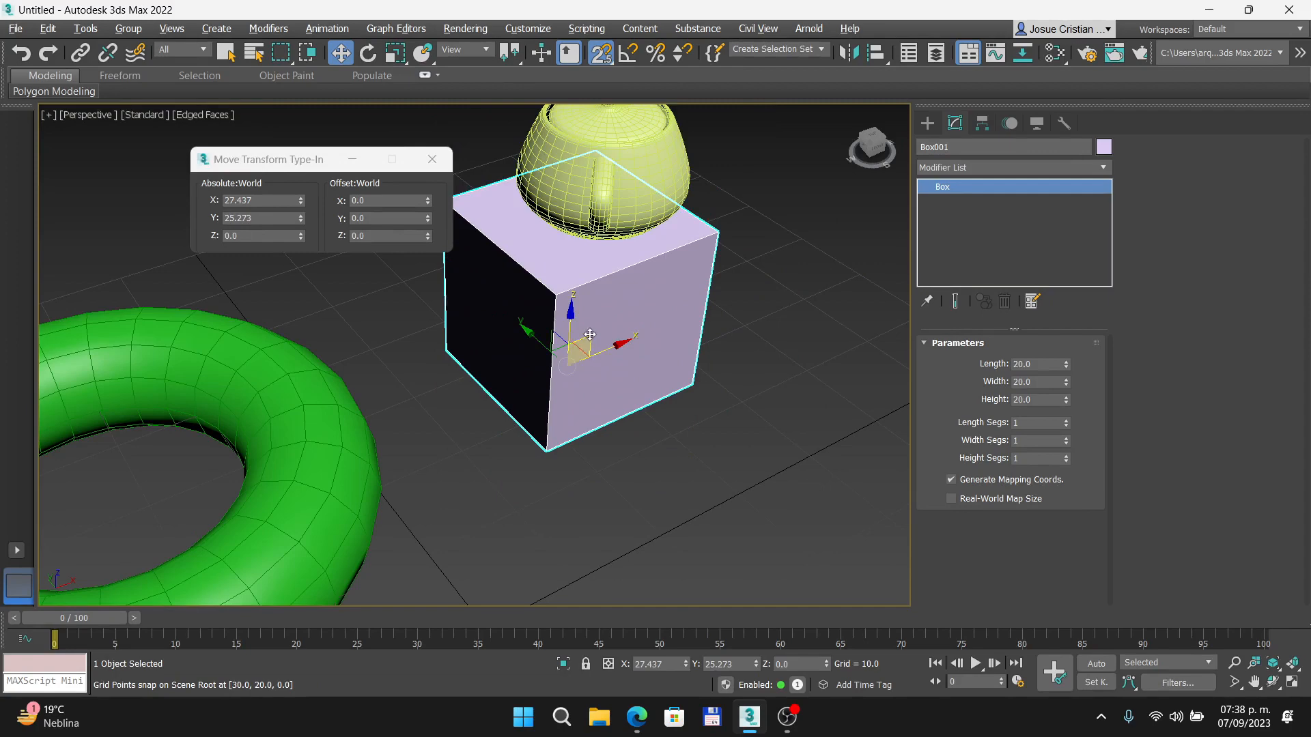
- Try moving the box in its XZ plane to about X 7.1, Z 5.3, and undo that move
{"action": "mouse_move", "coordinate": [589, 334]}
{"action": "left_mouse_down"}
{"action": "mouse_move", "coordinate": [828, 337]}
{"action": "mouse_move", "coordinate": [561, 245]}
{"action": "mouse_move", "coordinate": [452, 58]}
{"action": "mouse_move", "coordinate": [355, 116]}
{"action": "mouse_move", "coordinate": [574, 205]}
{"action": "mouse_move", "coordinate": [157, 382]}
{"action": "mouse_move", "coordinate": [447, 117]}
{"action": "mouse_move", "coordinate": [755, 380]}
{"action": "mouse_move", "coordinate": [410, 471]}
{"action": "mouse_move", "coordinate": [546, 205]}
{"action": "mouse_move", "coordinate": [686, 80]}
{"action": "mouse_move", "coordinate": [273, 454]}
{"action": "mouse_move", "coordinate": [259, 402]}
{"action": "mouse_move", "coordinate": [352, 303]}
{"action": "left_mouse_up"}
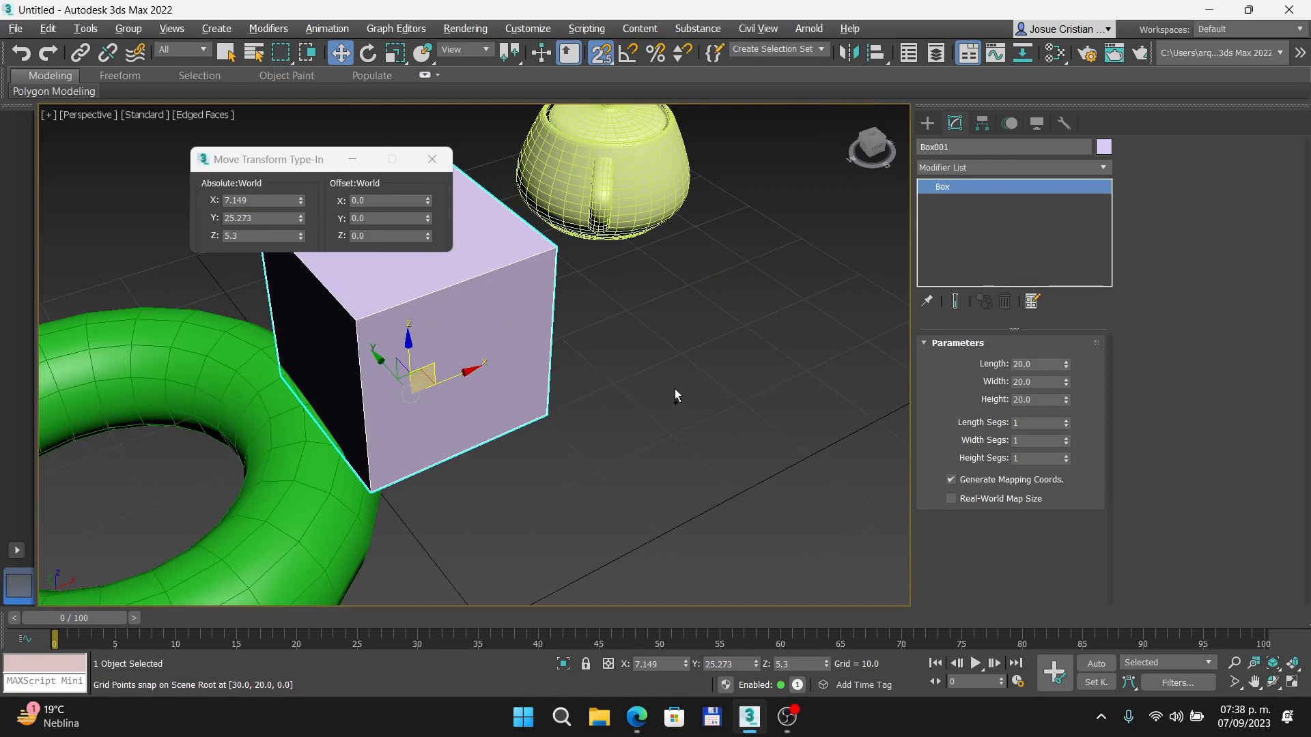
{"action": "left_click", "coordinate": [628, 376]}
{"action": "key", "text": "ctrl+z"}
{"action": "key", "text": "ctrl+z"}
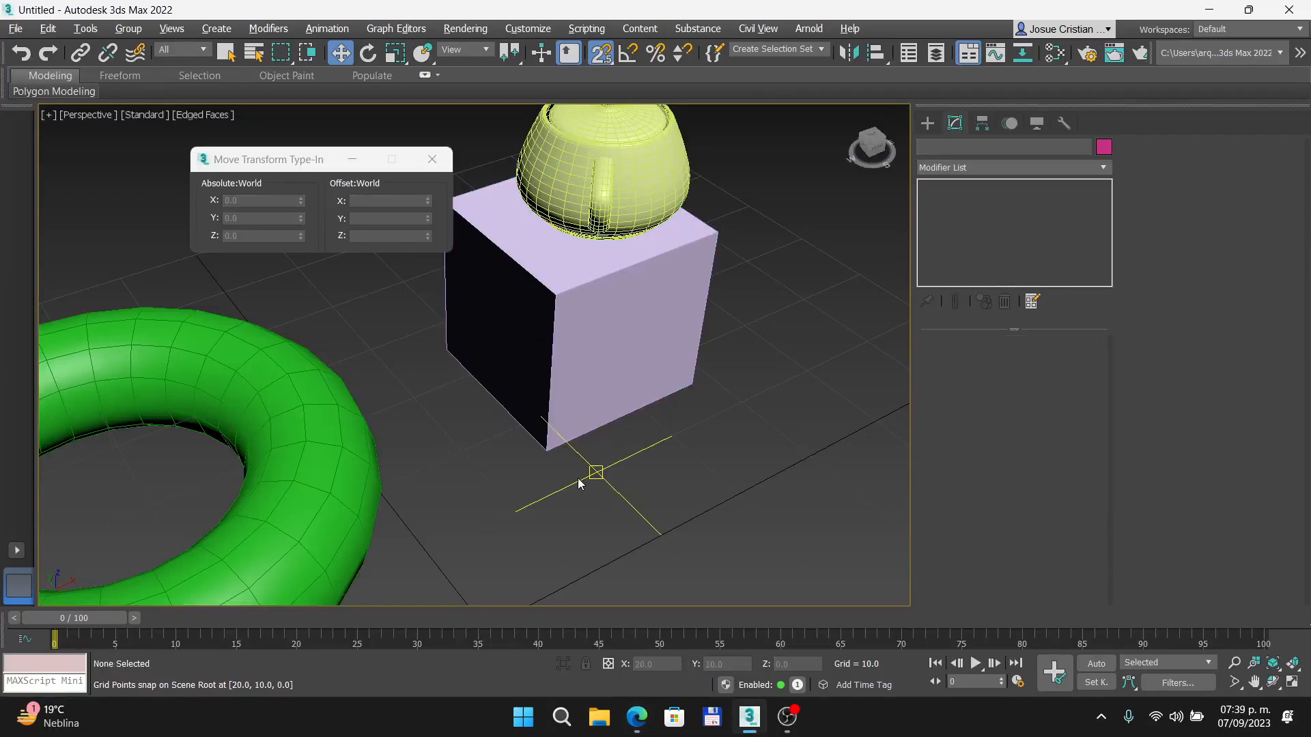
- Switch to the Top view and move the teapot away from the box in the XY plane to about X 76.8, Y 48.8
{"action": "key", "text": "t"}
{"action": "scroll", "coordinate": [534, 312], "scroll_direction": "up", "scroll_amount": 5}
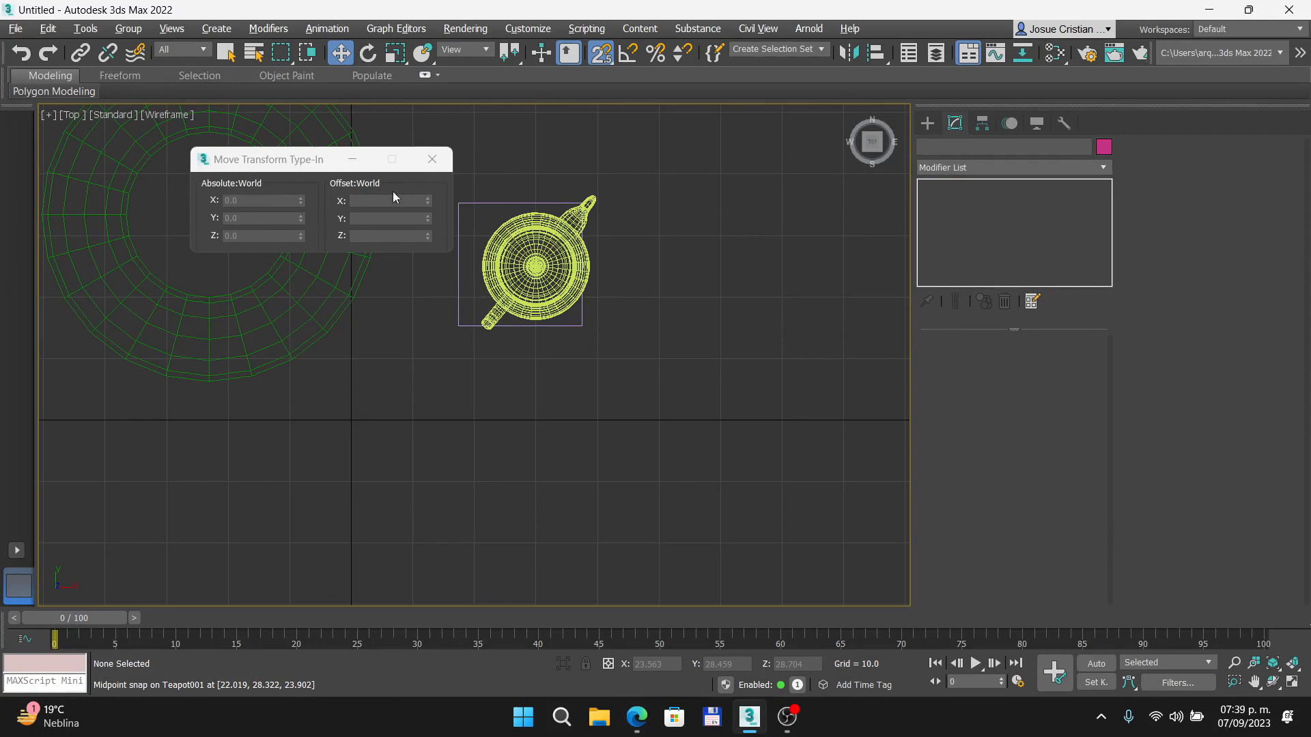
{"action": "left_click", "coordinate": [428, 159]}
{"action": "left_click", "coordinate": [504, 246]}
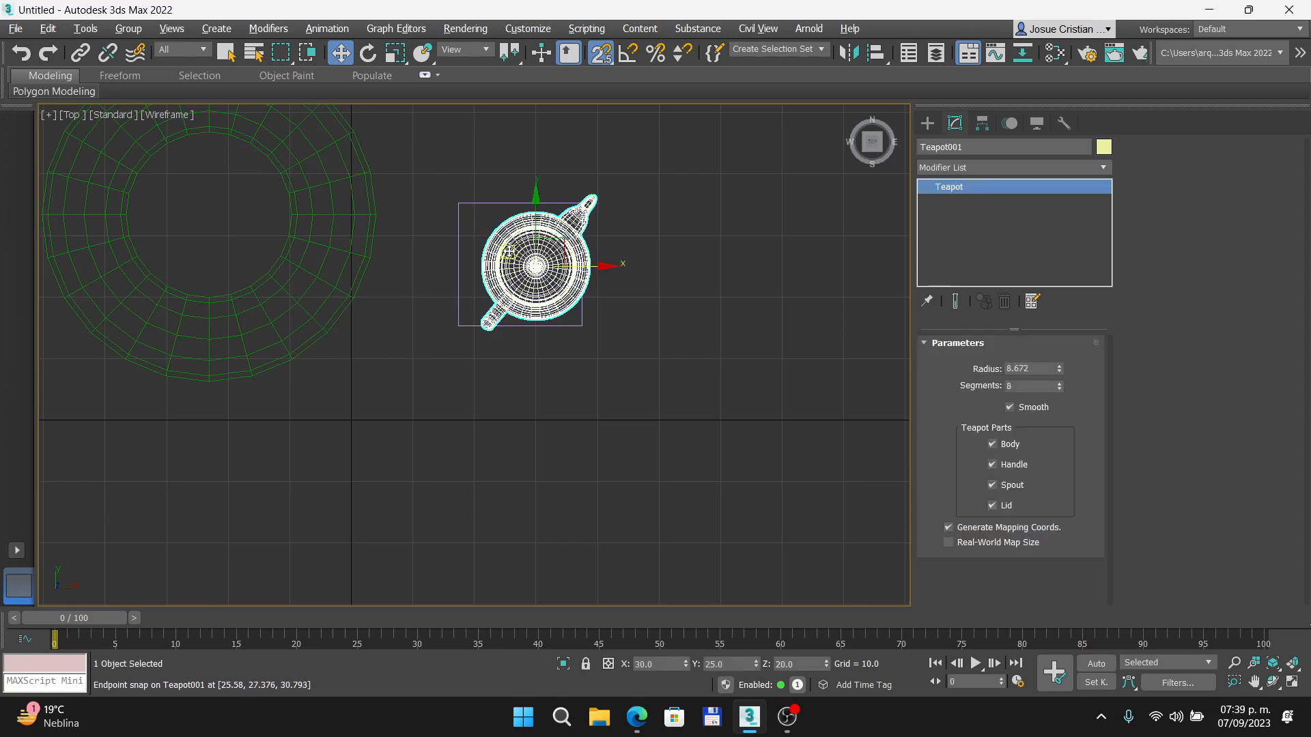
{"action": "right_click", "coordinate": [342, 55]}
{"action": "left_click", "coordinate": [263, 235]}
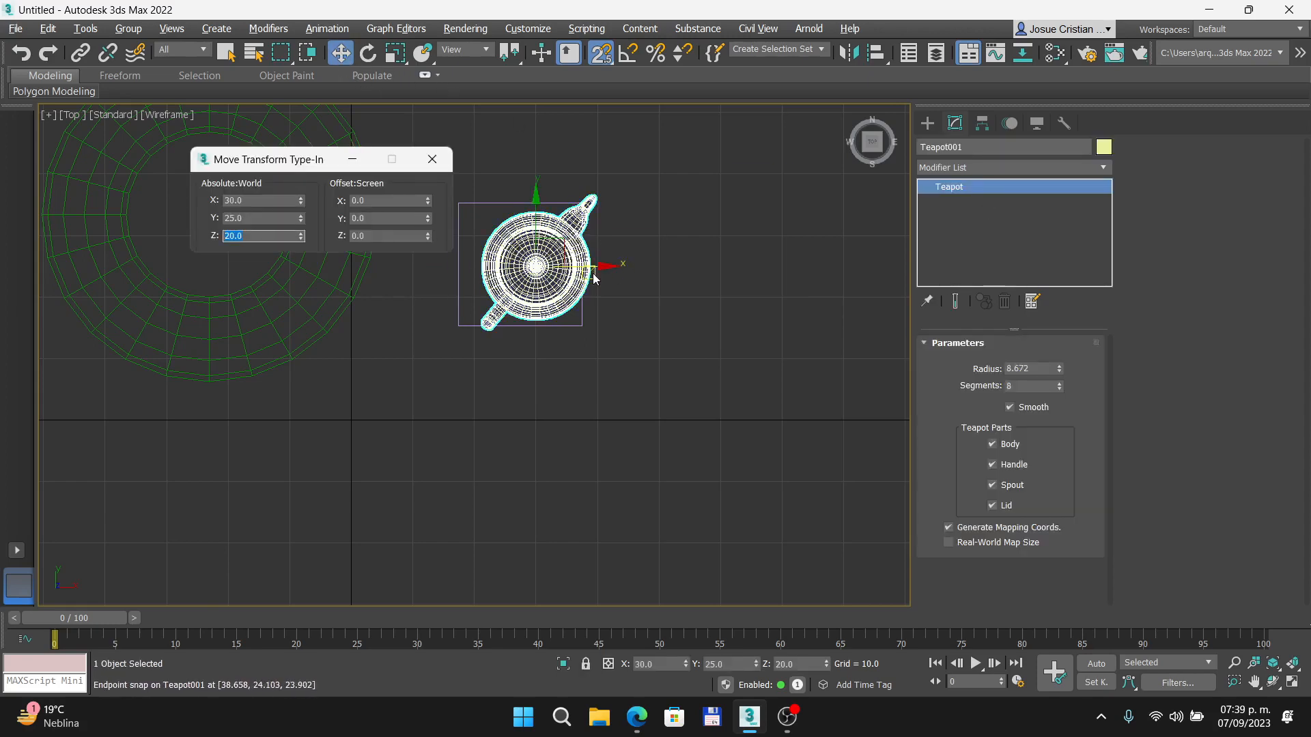
{"action": "left_click_drag", "start_coordinate": [535, 265], "coordinate": [843, 114]}
{"action": "scroll", "coordinate": [668, 234], "scroll_direction": "down", "scroll_amount": 4}
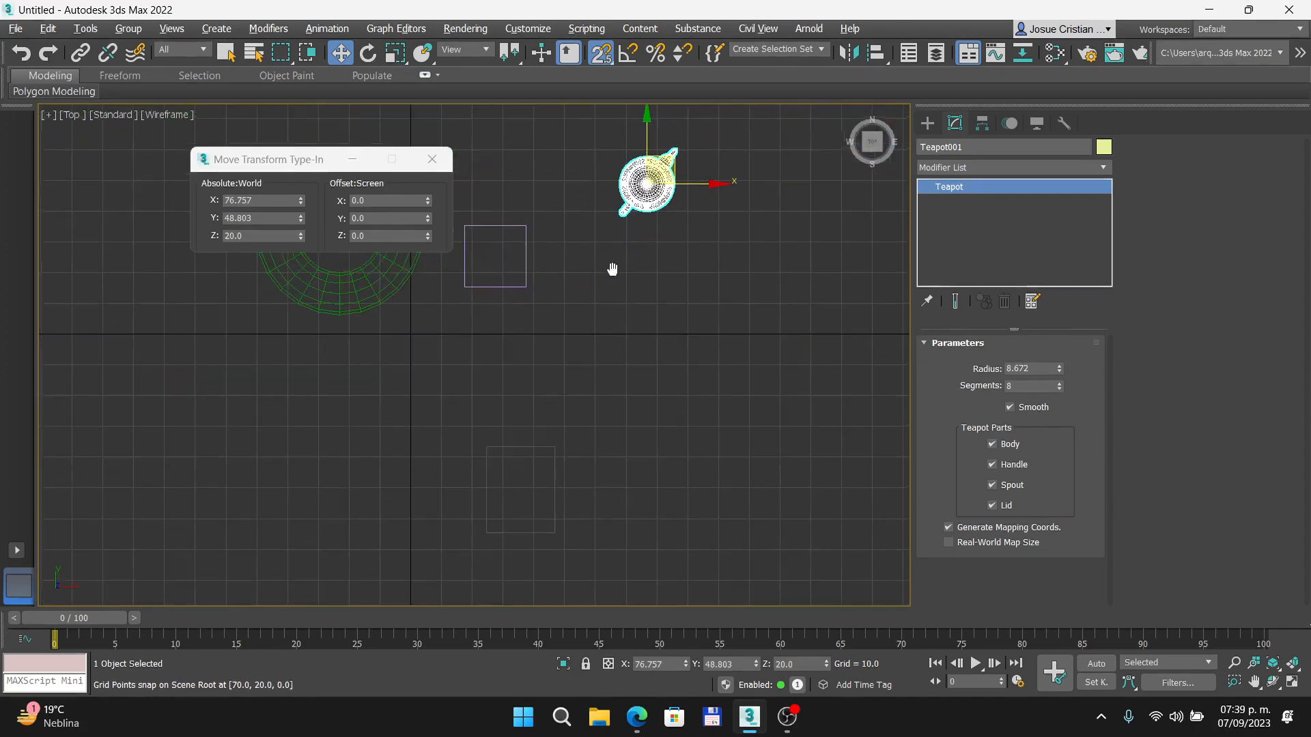
{"action": "left_click", "coordinate": [432, 159]}
- Check the box's absolute world position in the Move Transform Type-In
{"action": "left_click", "coordinate": [496, 225]}
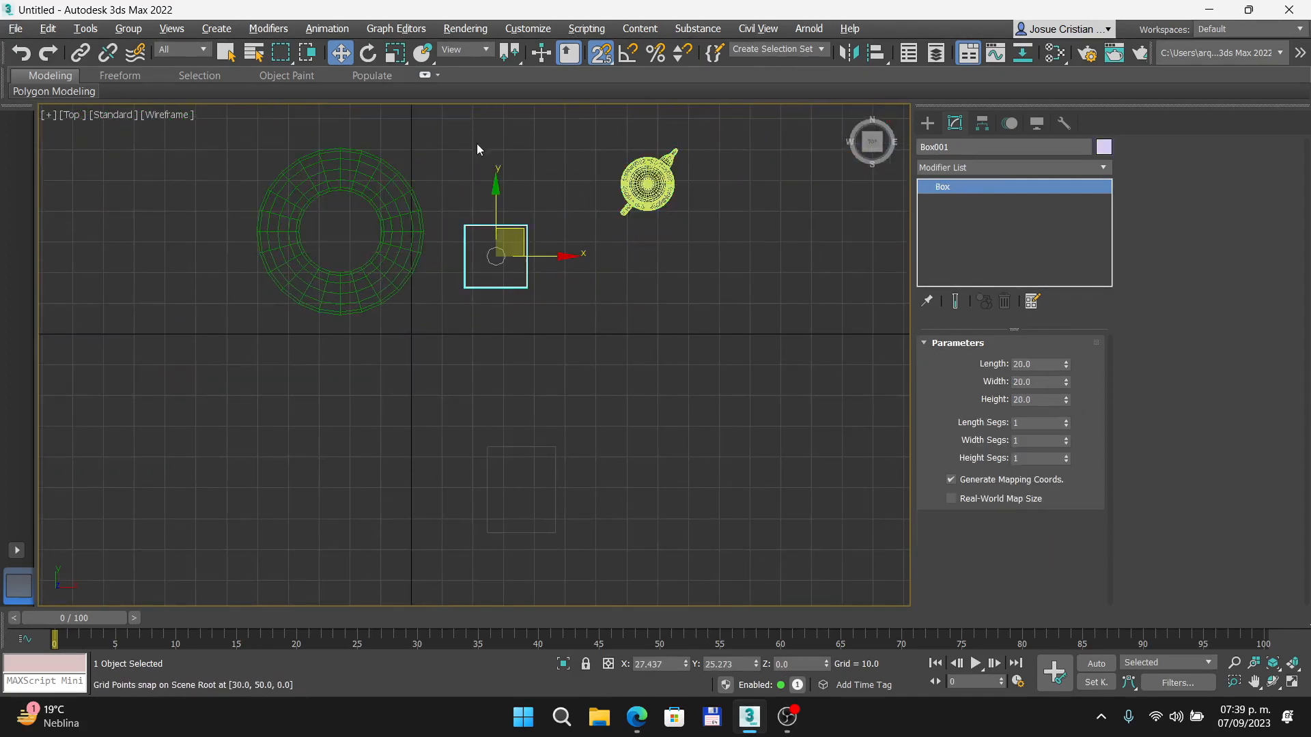
{"action": "key", "text": "F12"}
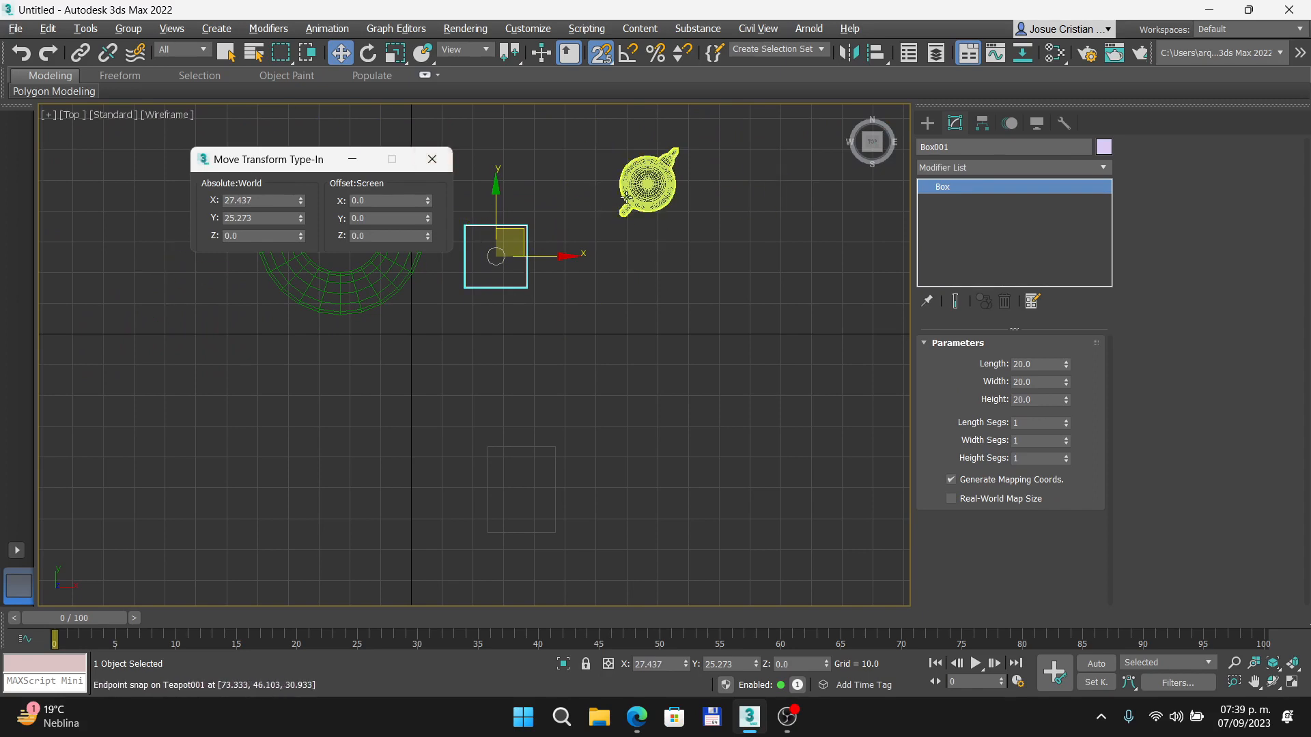
{"action": "left_click", "coordinate": [432, 159]}
- Move the teapot along Y to 60, and turn off Grid Points snapping in the Grid and Snap Settings
{"action": "left_click", "coordinate": [647, 183]}
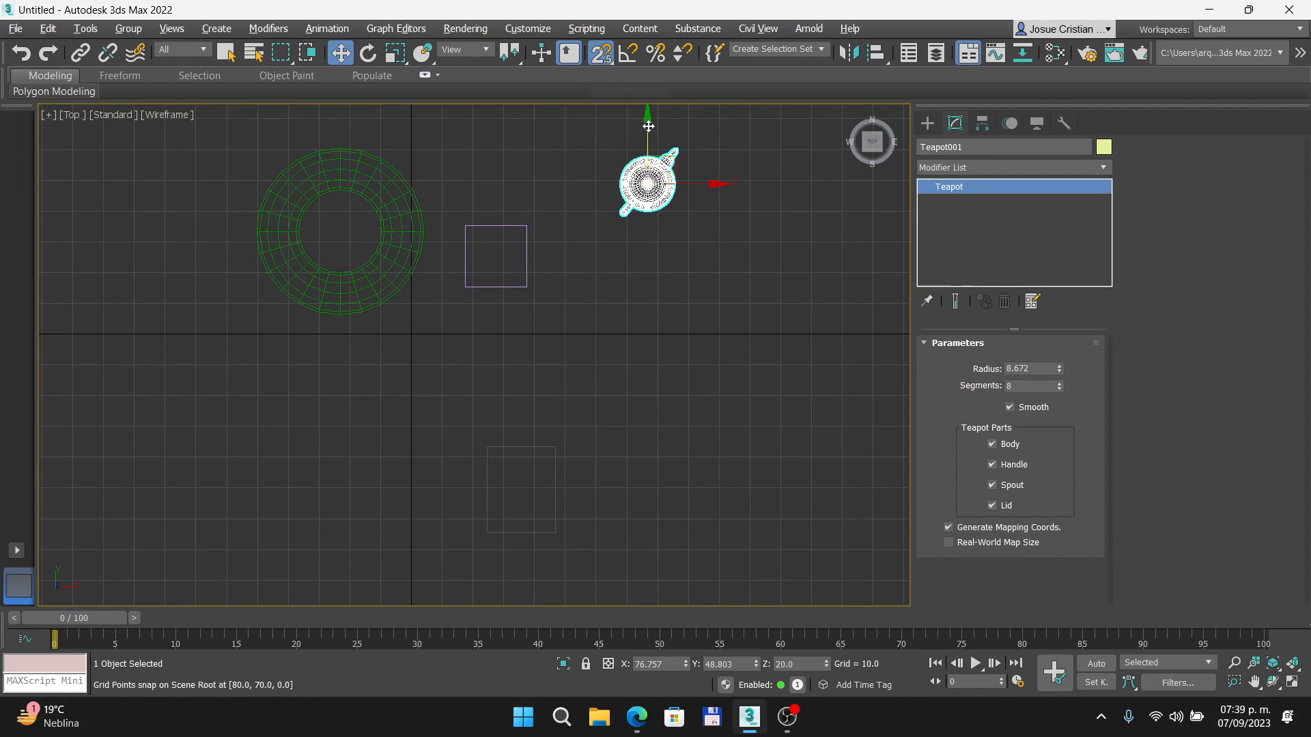
{"action": "left_click_drag", "start_coordinate": [648, 124], "coordinate": [589, 141]}
{"action": "right_click", "coordinate": [601, 55]}
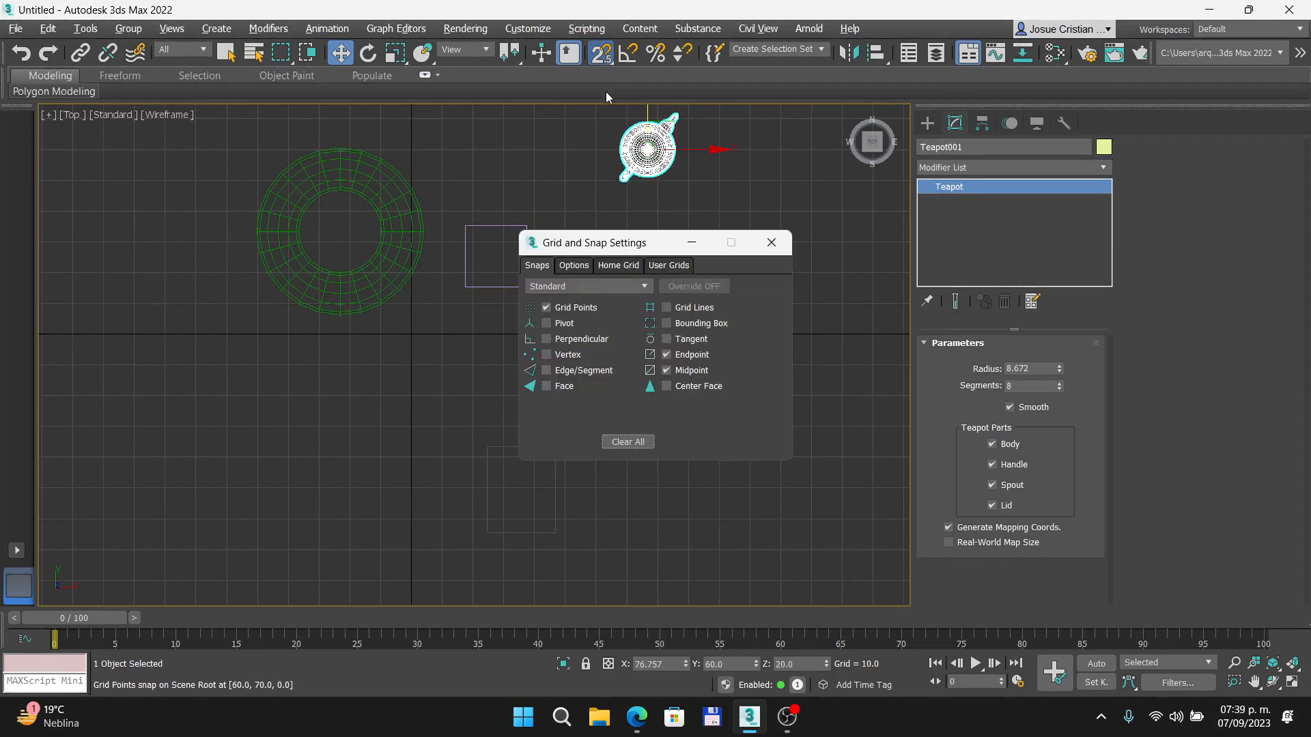
{"action": "left_click", "coordinate": [786, 233]}
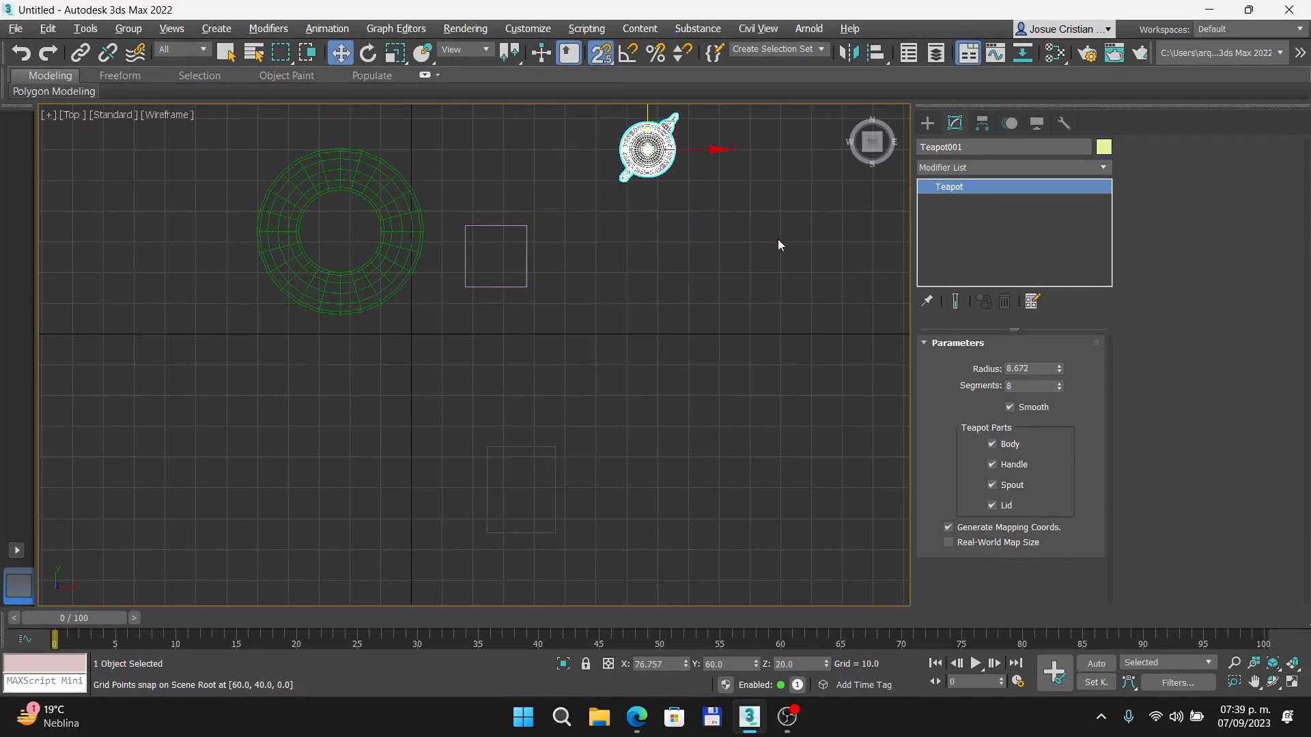
{"action": "right_click", "coordinate": [604, 56]}
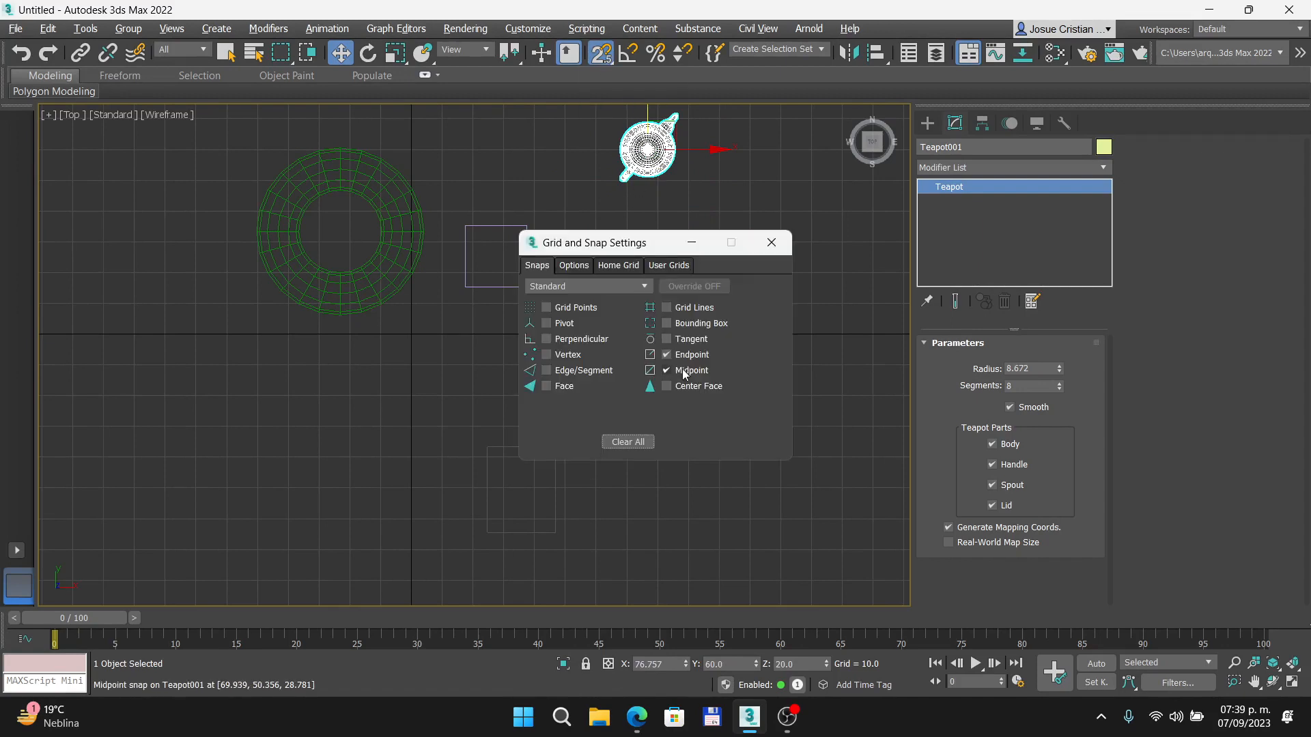
{"action": "left_click", "coordinate": [772, 242]}
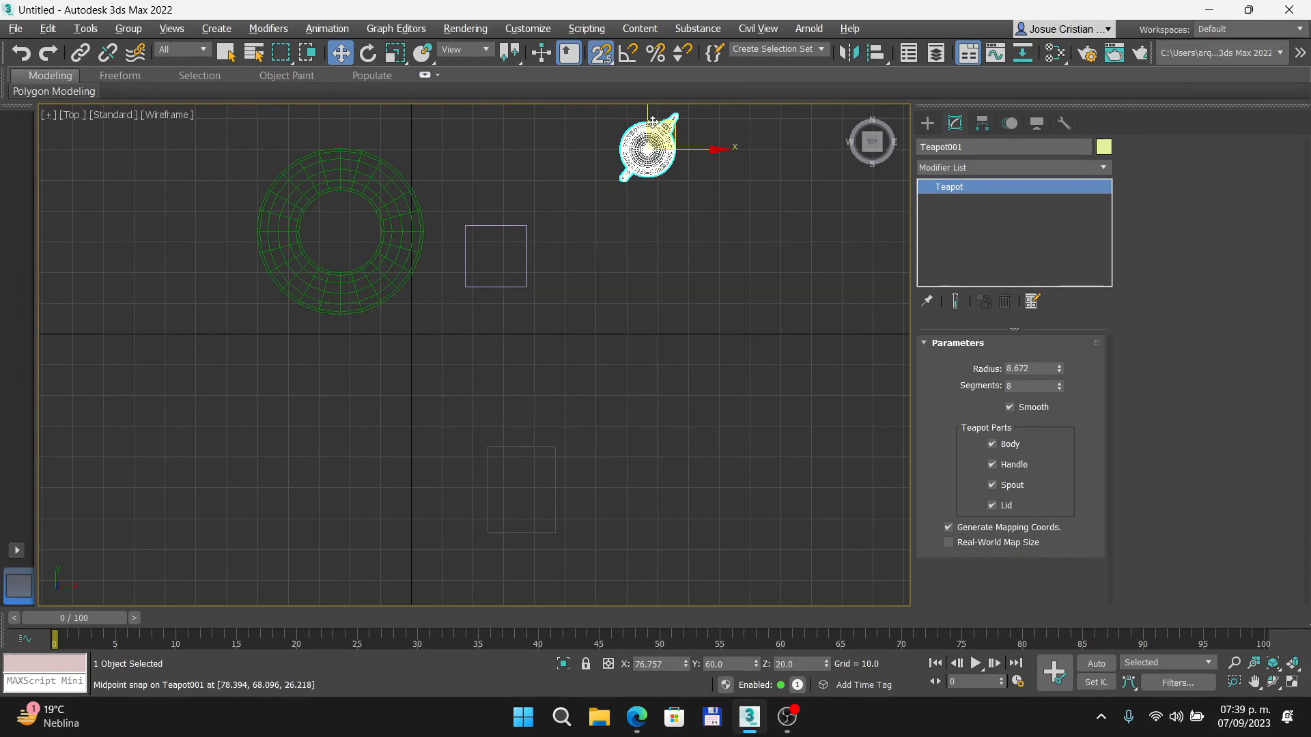
- Center the teapot on the box by snapping its Y and X moves to the midpoints of the box's edges
{"action": "left_click_drag", "start_coordinate": [642, 148], "coordinate": [526, 256]}
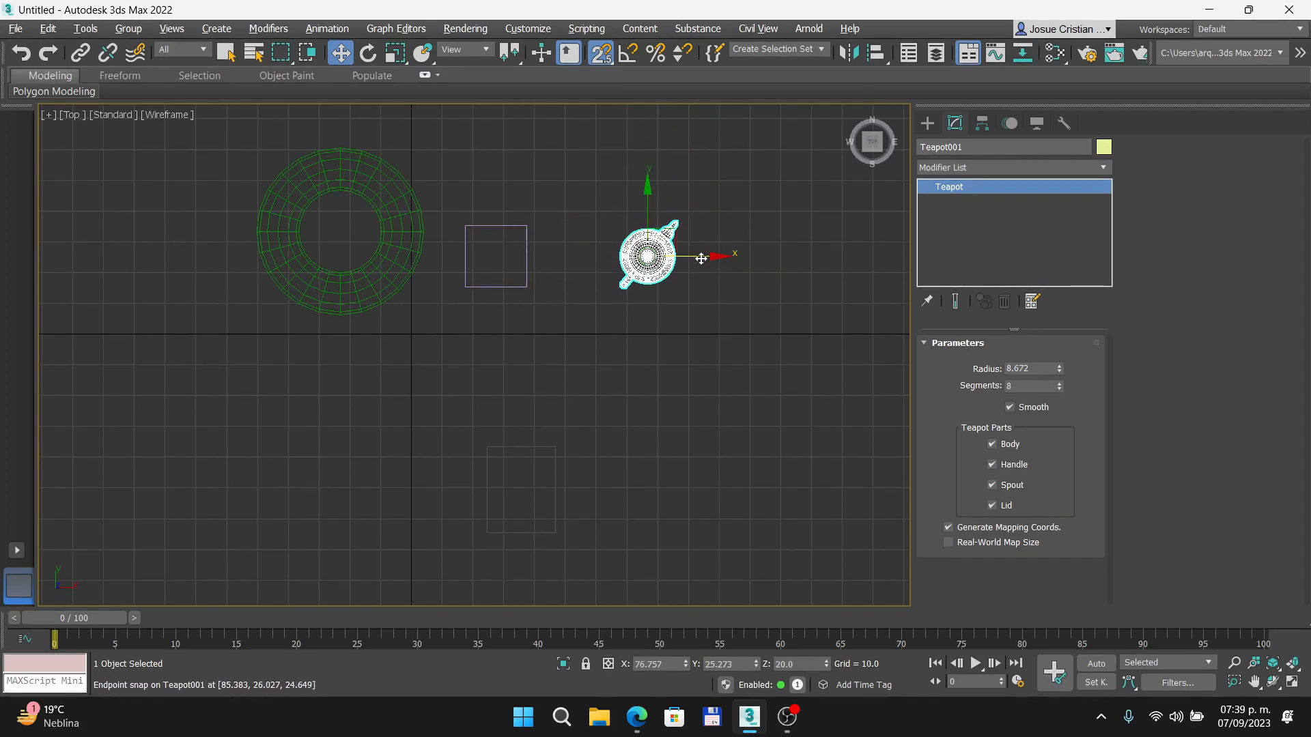
{"action": "left_click_drag", "start_coordinate": [698, 256], "coordinate": [495, 287]}
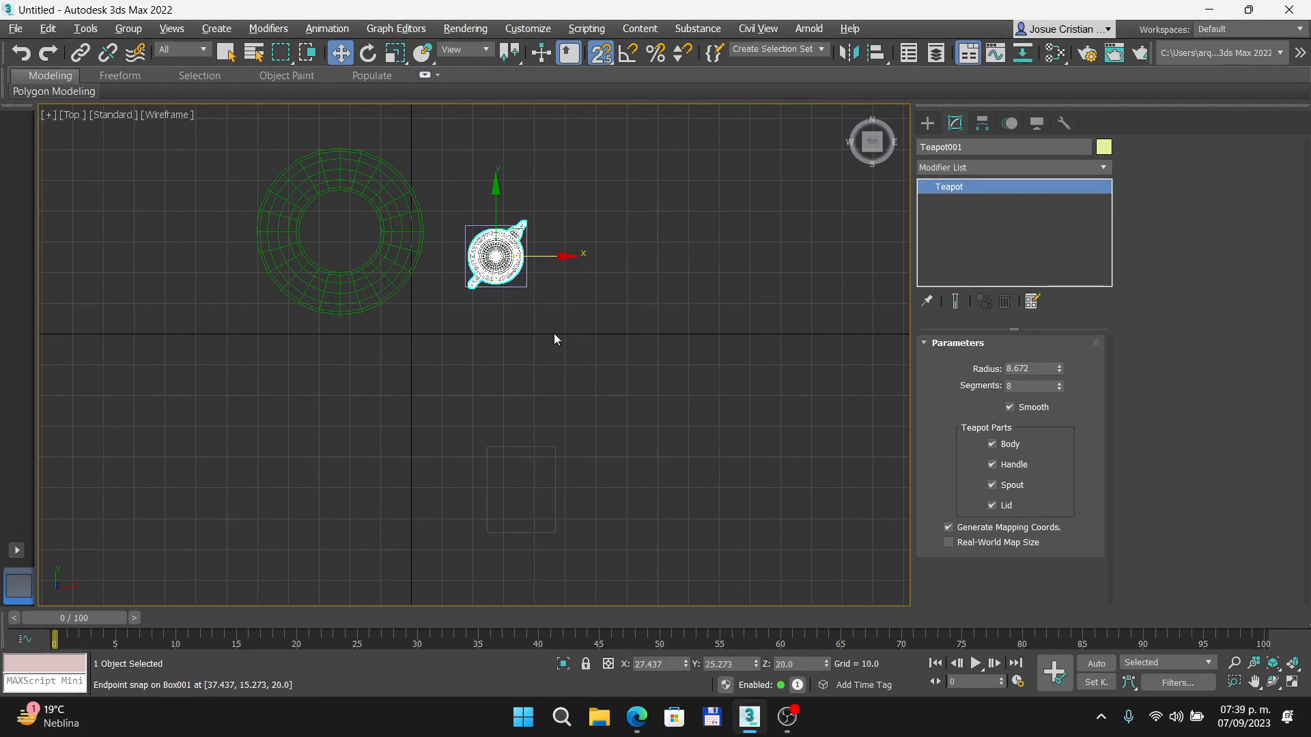
- Create a sphere with a radius of about 7.17 beside the box in an orbited view
{"action": "scroll", "coordinate": [477, 295], "scroll_direction": "up", "scroll_amount": 3}
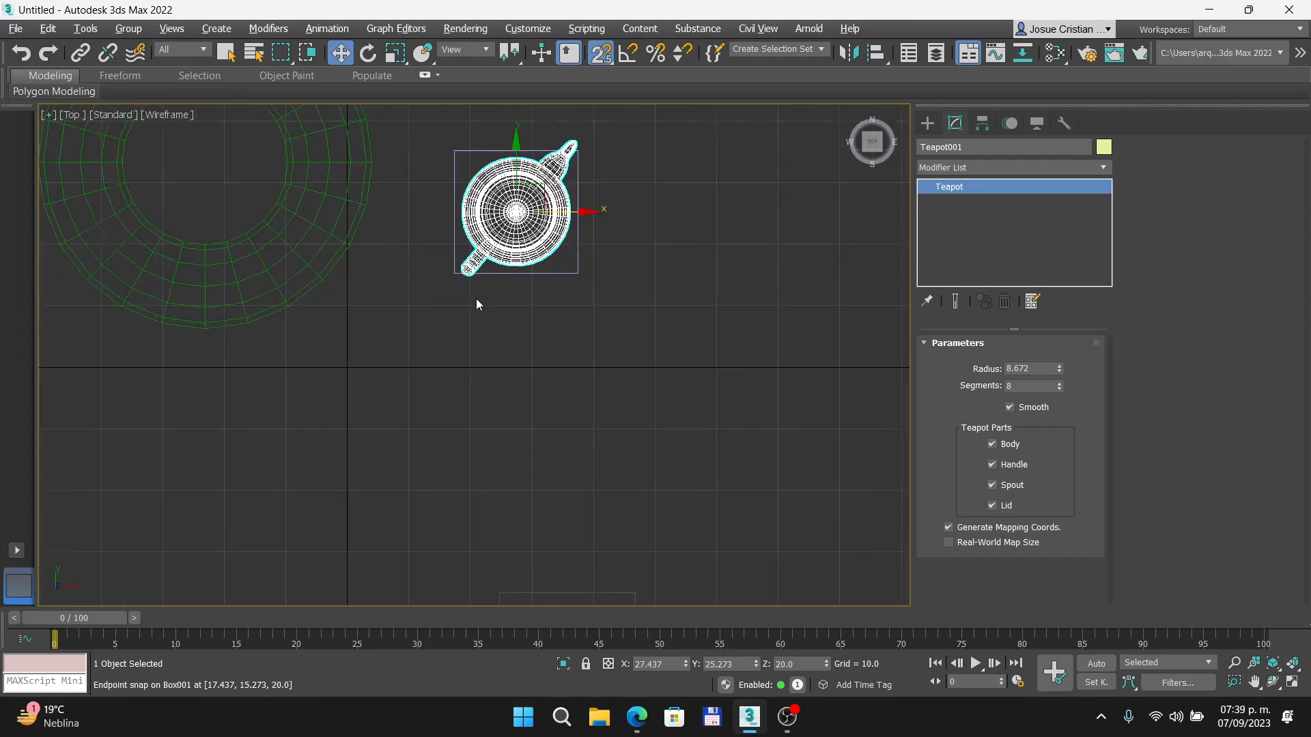
{"action": "middle_click_drag", "start_coordinate": [466, 299], "coordinate": [513, 231], "text": "alt"}
{"action": "scroll", "coordinate": [516, 228], "scroll_direction": "up", "scroll_amount": 4}
{"action": "scroll", "coordinate": [601, 275], "scroll_direction": "down", "scroll_amount": 3}
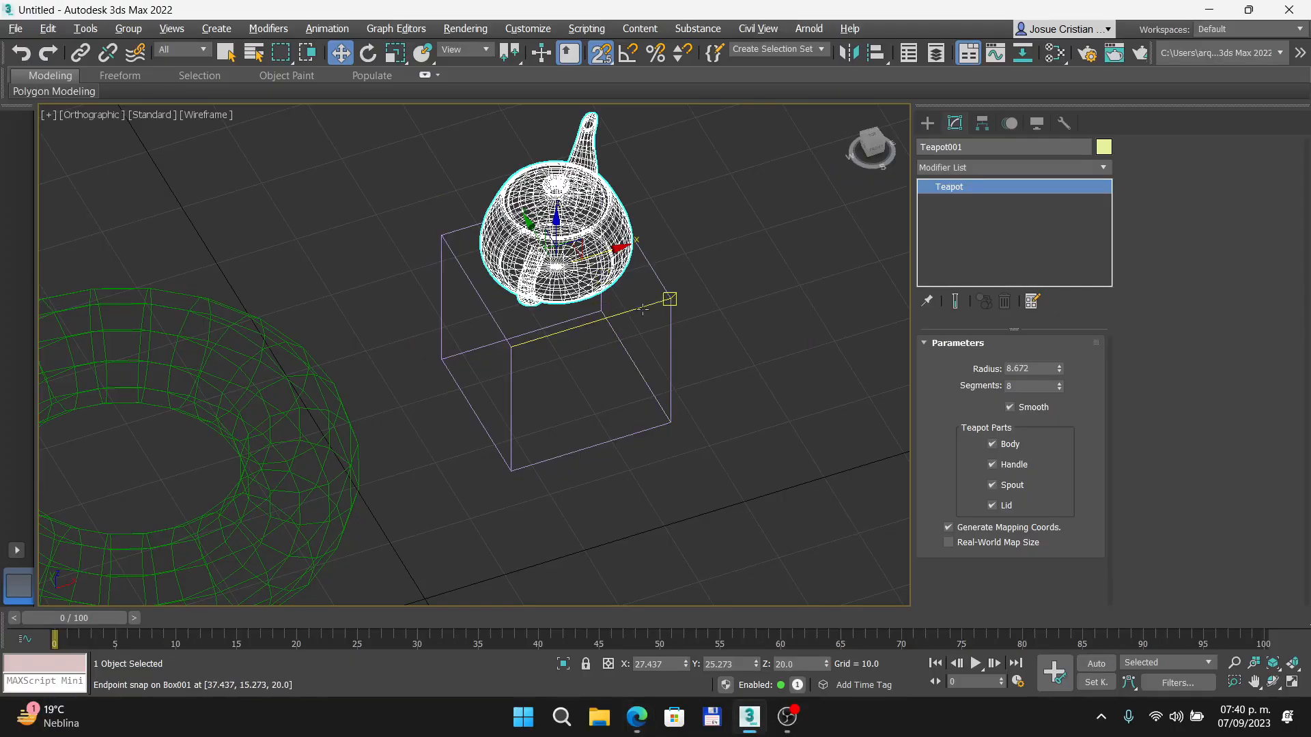
{"action": "left_click", "coordinate": [927, 123]}
{"action": "left_click", "coordinate": [963, 252]}
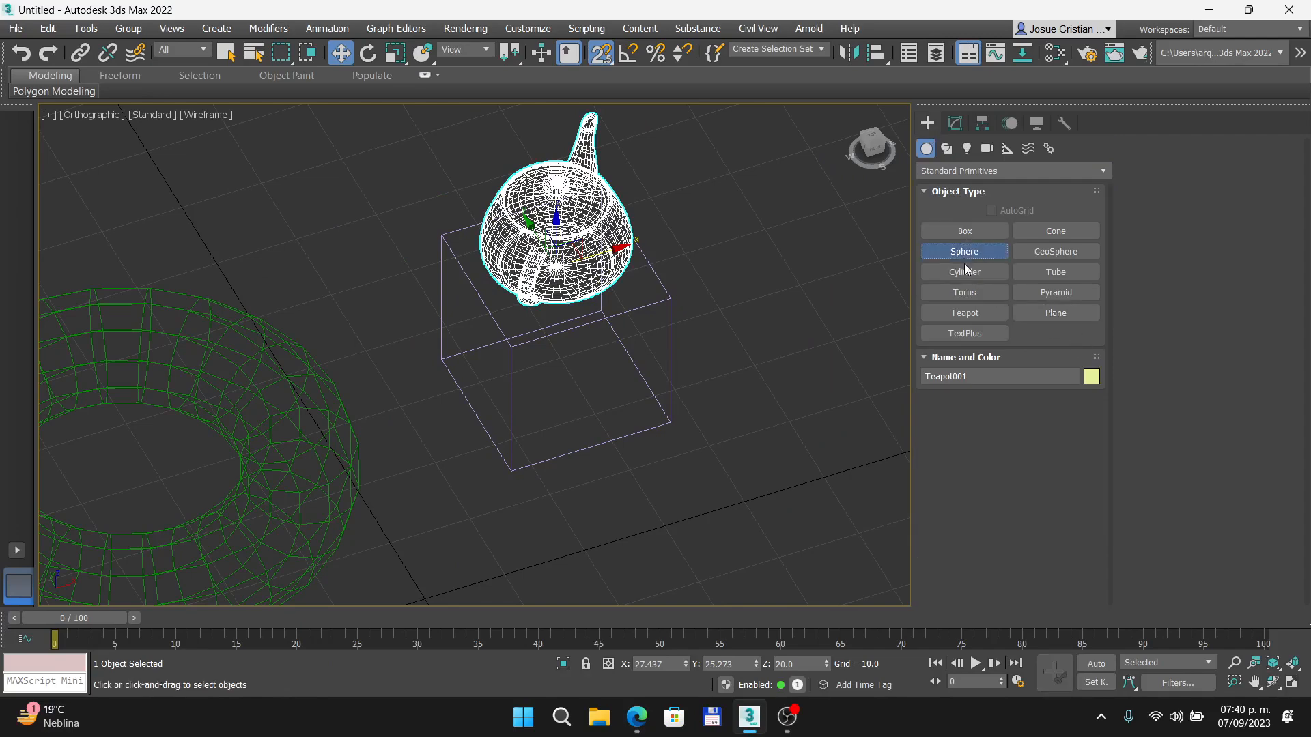
{"action": "scroll", "coordinate": [717, 328], "scroll_direction": "down", "scroll_amount": 2}
{"action": "left_click_drag", "start_coordinate": [762, 305], "coordinate": [809, 312]}
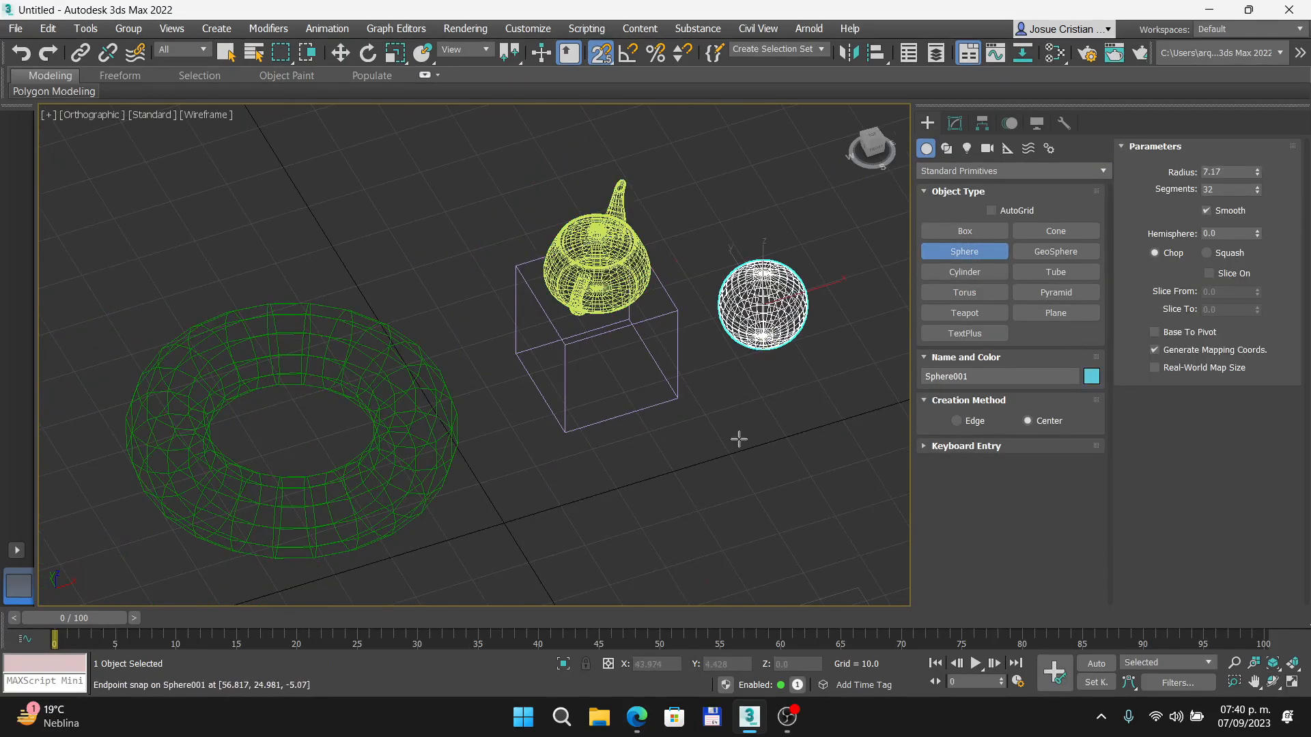
{"action": "right_click", "coordinate": [719, 388]}
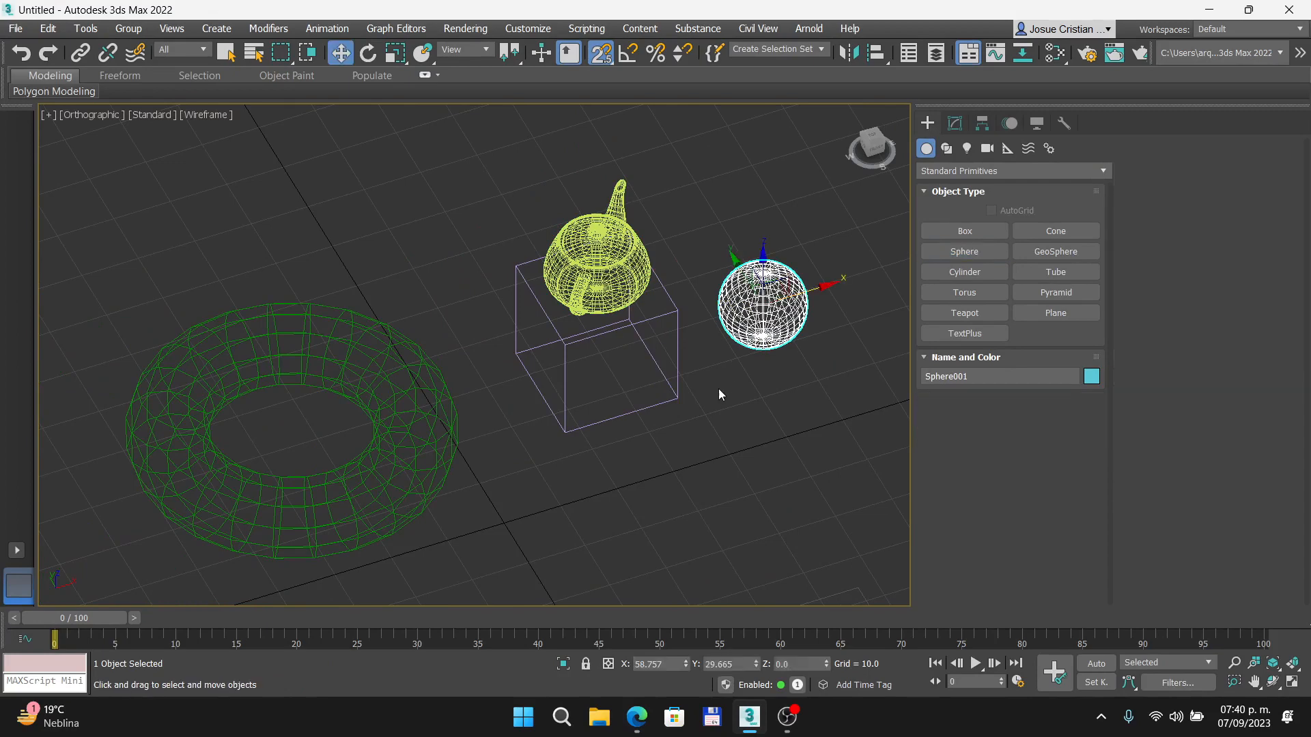
- In the Top view, move the sphere in the XY plane by snapping its center to the box's corner at X 37.437, Y 15.273
{"action": "left_click", "coordinate": [723, 387]}
{"action": "key", "text": "t"}
{"action": "scroll", "coordinate": [597, 286], "scroll_direction": "up", "scroll_amount": 3}
{"action": "left_click", "coordinate": [617, 295]}
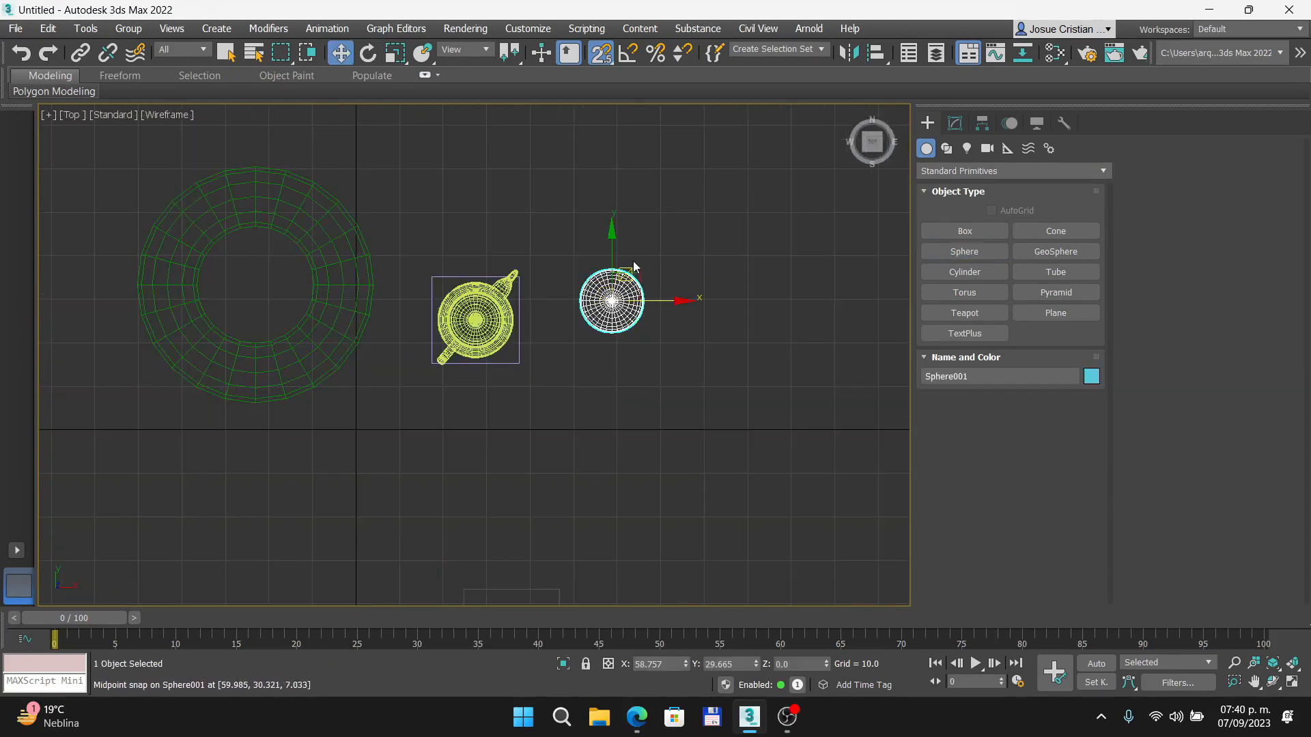
{"action": "scroll", "coordinate": [631, 291], "scroll_direction": "up", "scroll_amount": 5}
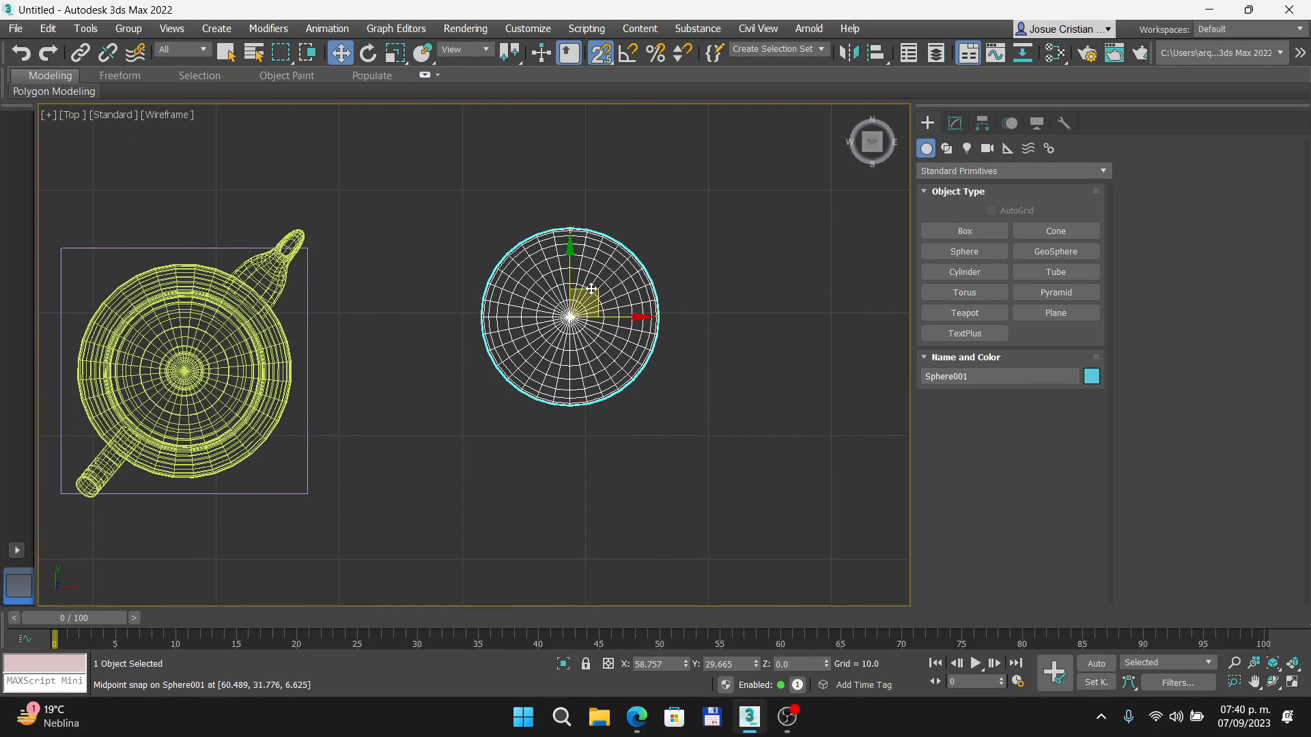
{"action": "left_click_drag", "start_coordinate": [591, 289], "coordinate": [308, 489]}
{"action": "middle_click_drag", "start_coordinate": [500, 421], "coordinate": [657, 180]}
{"action": "middle_click_drag", "start_coordinate": [548, 359], "coordinate": [566, 405]}
- In the Front view, raise the sphere to Z 10 at the midpoint of the box's vertical edge, and show the scene shaded
{"action": "key", "text": "f"}
{"action": "scroll", "coordinate": [582, 354], "scroll_direction": "up", "scroll_amount": 5}
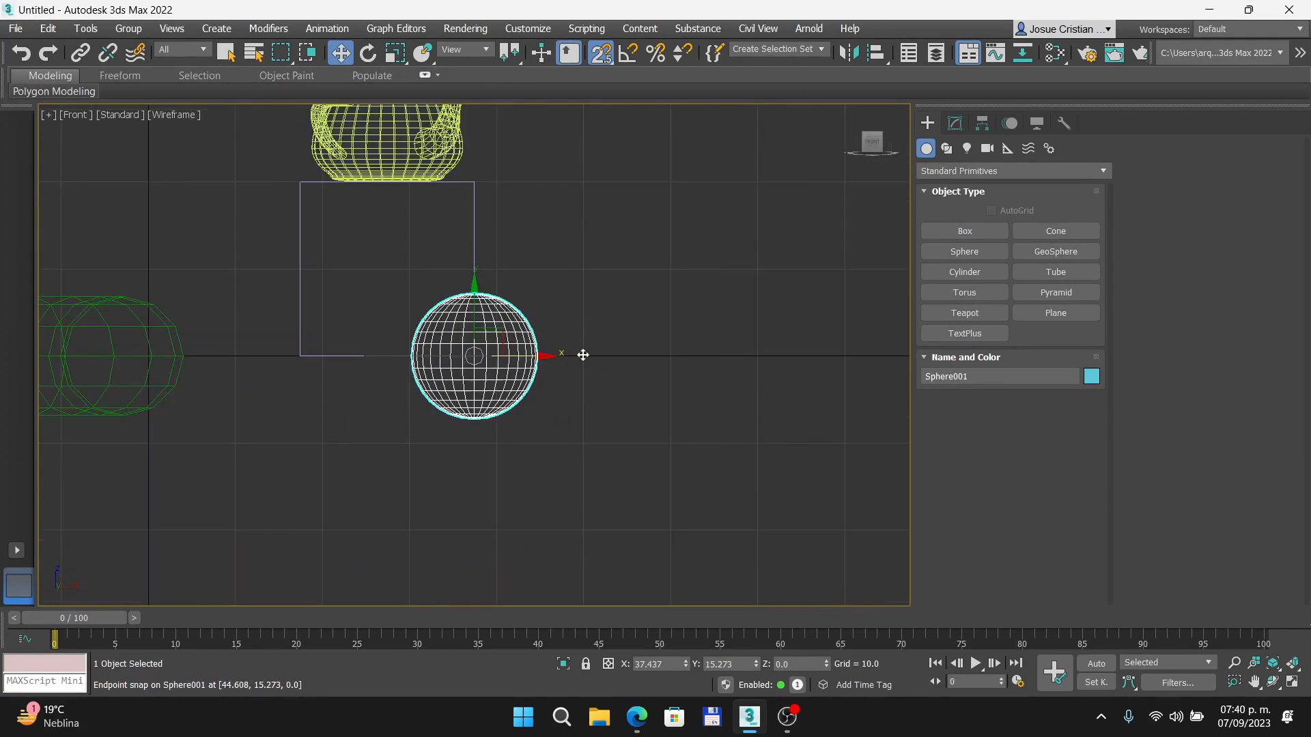
{"action": "mouse_move", "coordinate": [474, 292]}
{"action": "left_mouse_down"}
{"action": "mouse_move", "coordinate": [576, 190]}
{"action": "mouse_move", "coordinate": [519, 341]}
{"action": "mouse_move", "coordinate": [555, 117]}
{"action": "mouse_move", "coordinate": [678, 253]}
{"action": "mouse_move", "coordinate": [476, 313]}
{"action": "mouse_move", "coordinate": [467, 260]}
{"action": "mouse_move", "coordinate": [480, 272]}
{"action": "left_mouse_up"}
{"action": "mouse_move", "coordinate": [494, 340]}
{"action": "middle_mouse_down", "text": "alt"}
{"action": "mouse_move", "coordinate": [535, 379]}
{"action": "mouse_move", "coordinate": [504, 350]}
{"action": "middle_mouse_up", "text": "alt"}
{"action": "key", "text": "F3"}
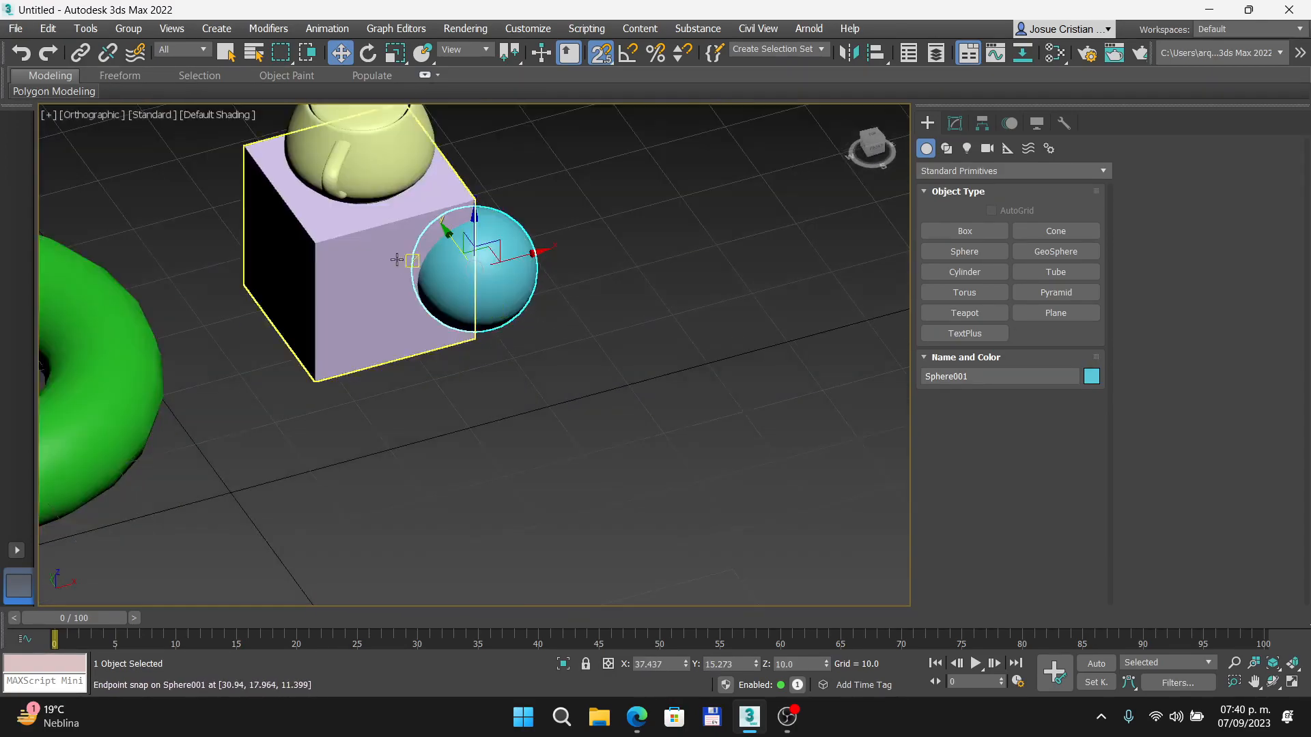
{"action": "scroll", "coordinate": [396, 260], "scroll_direction": "up", "scroll_amount": 3}
{"action": "left_click", "coordinate": [641, 415]}
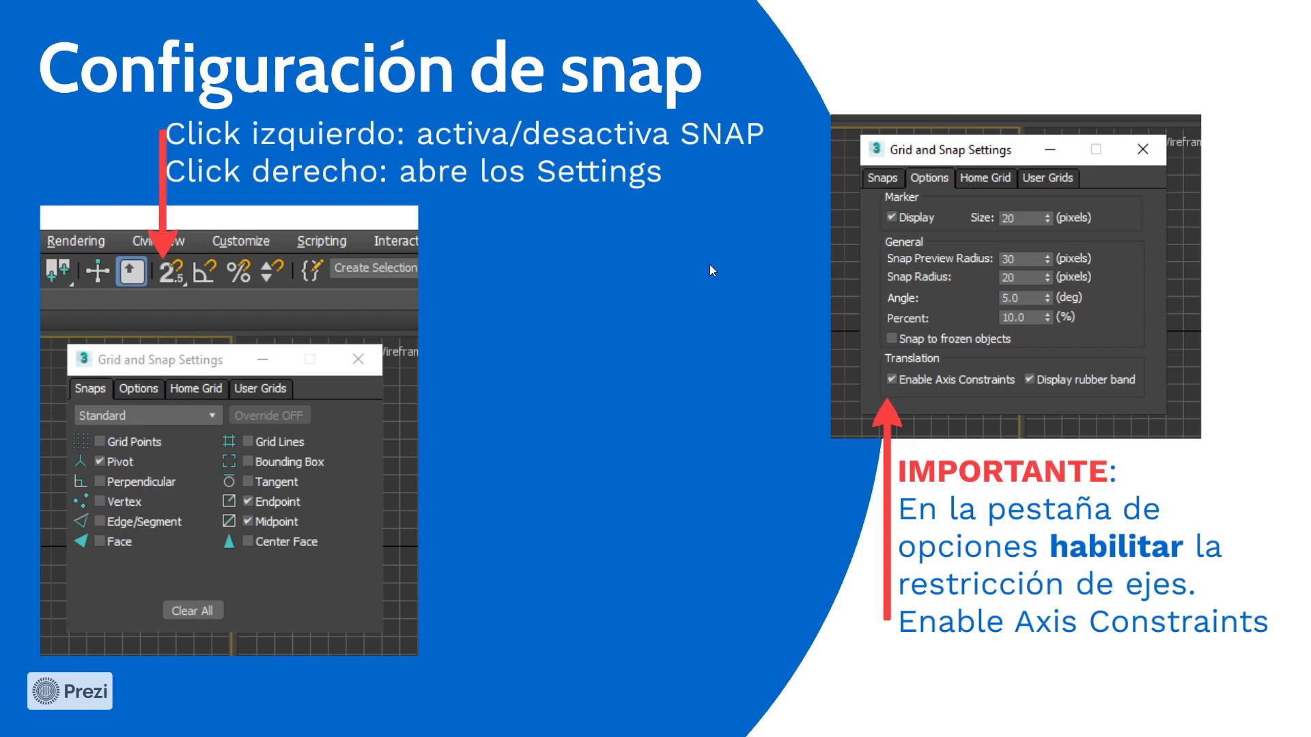
{"action": "key", "text": "Right"}
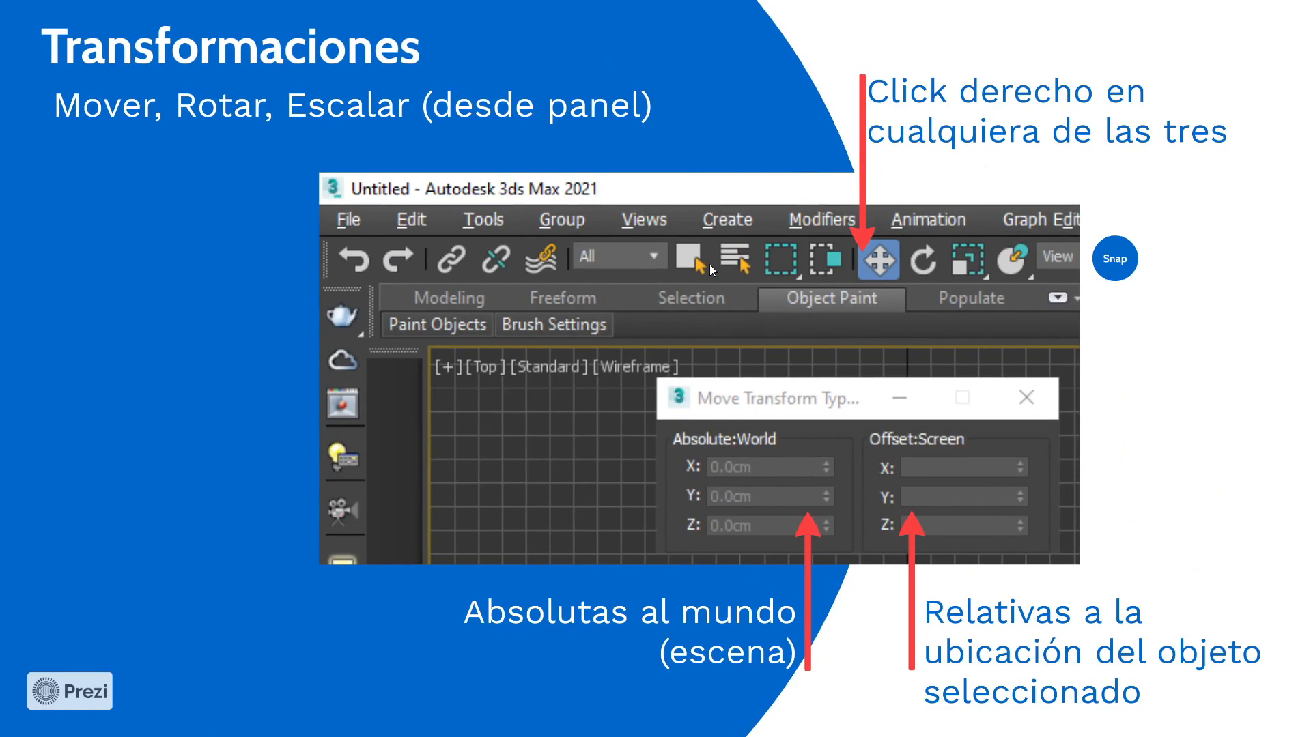
{"action": "key", "text": "Right"}
{"action": "key", "text": "Right"}
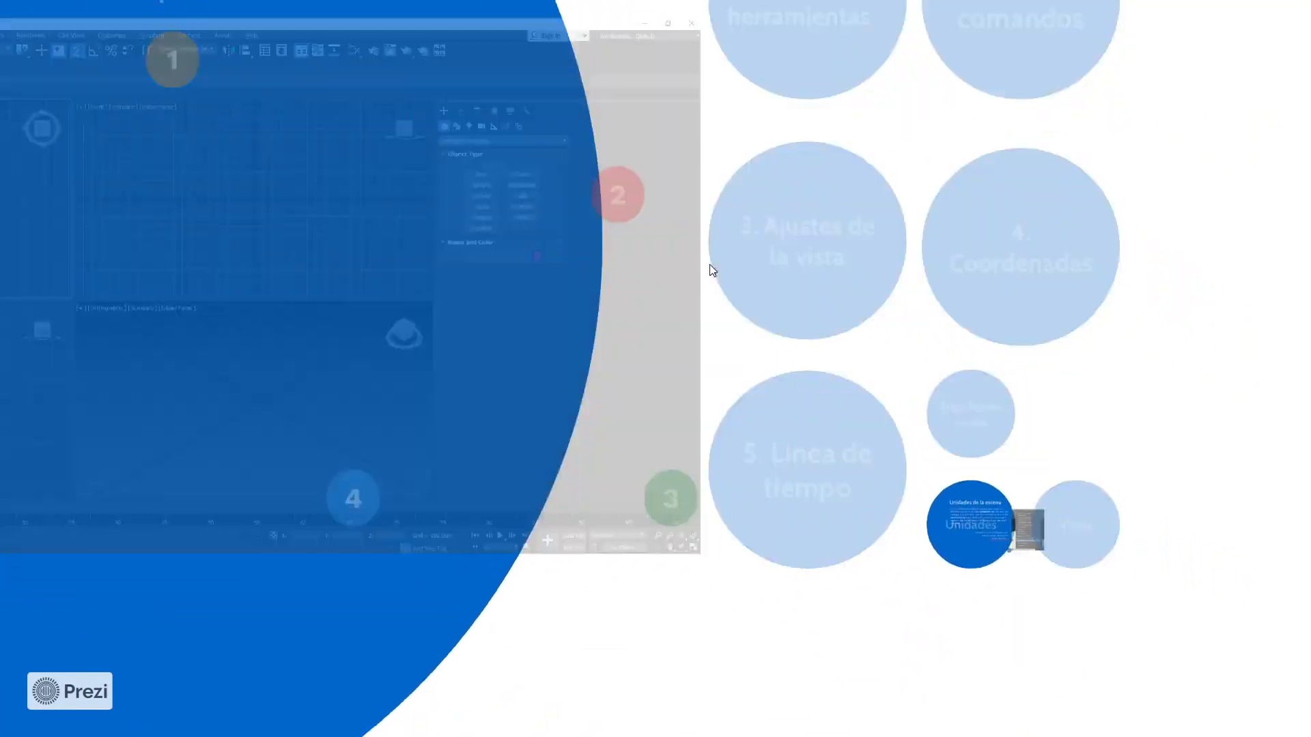